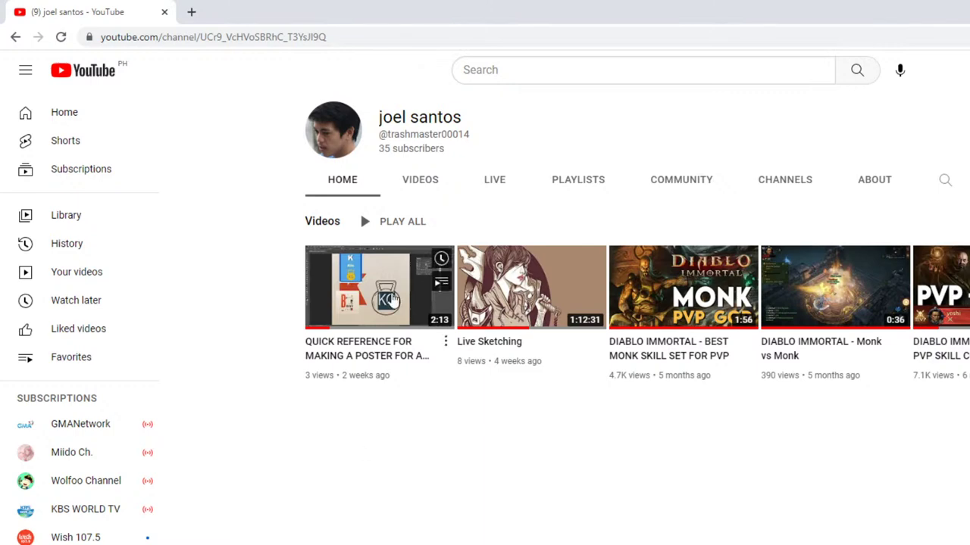
Reload the YouTube channel page, open the WYVERN live stream and copy its share link
click(60, 36)
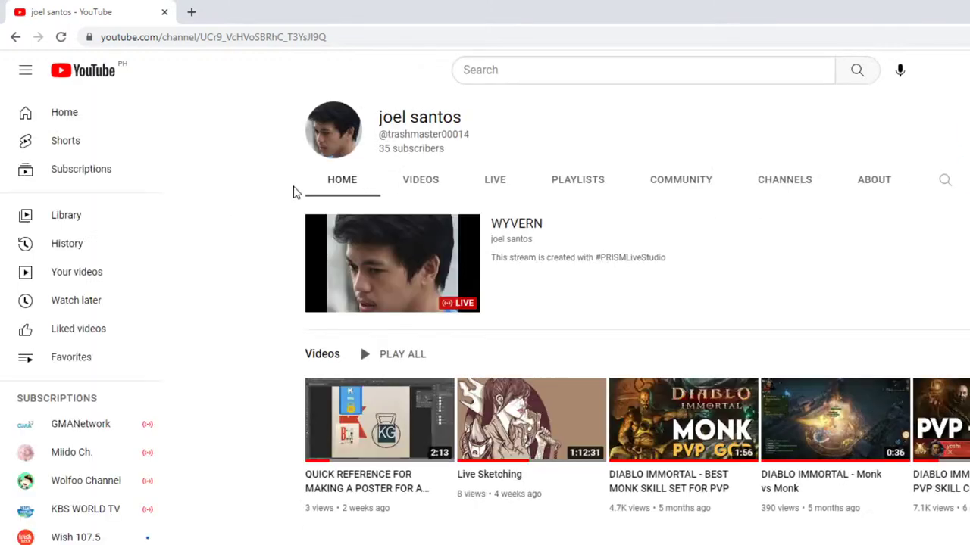
click(409, 269)
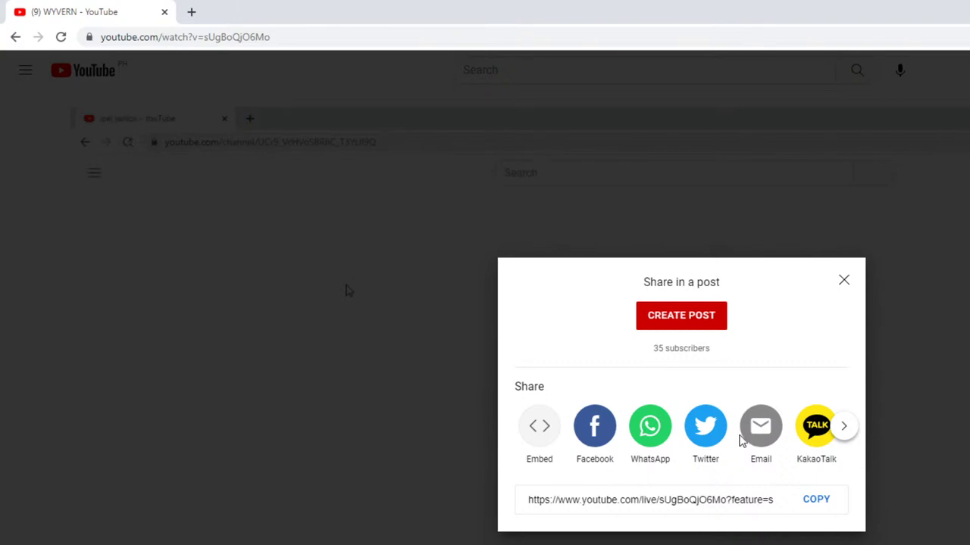
click(818, 499)
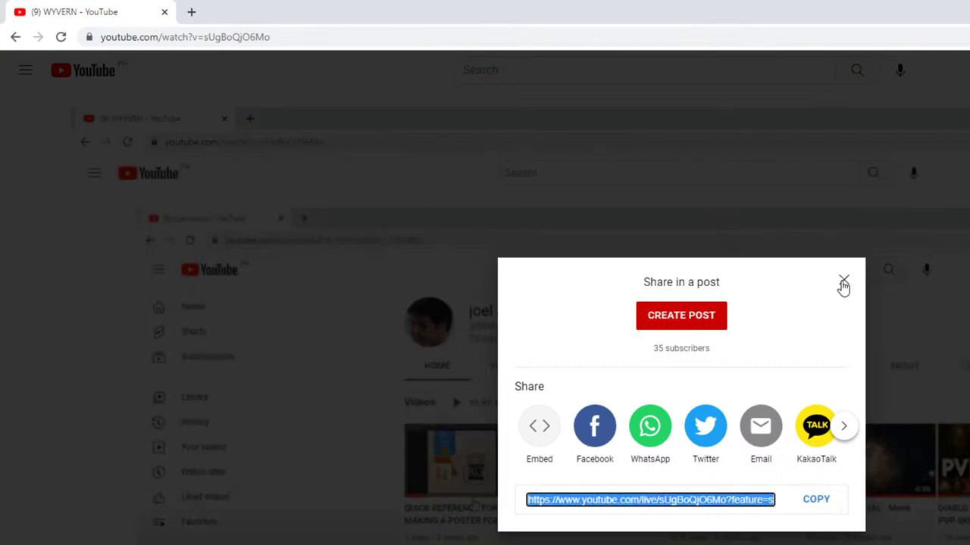
click(843, 281)
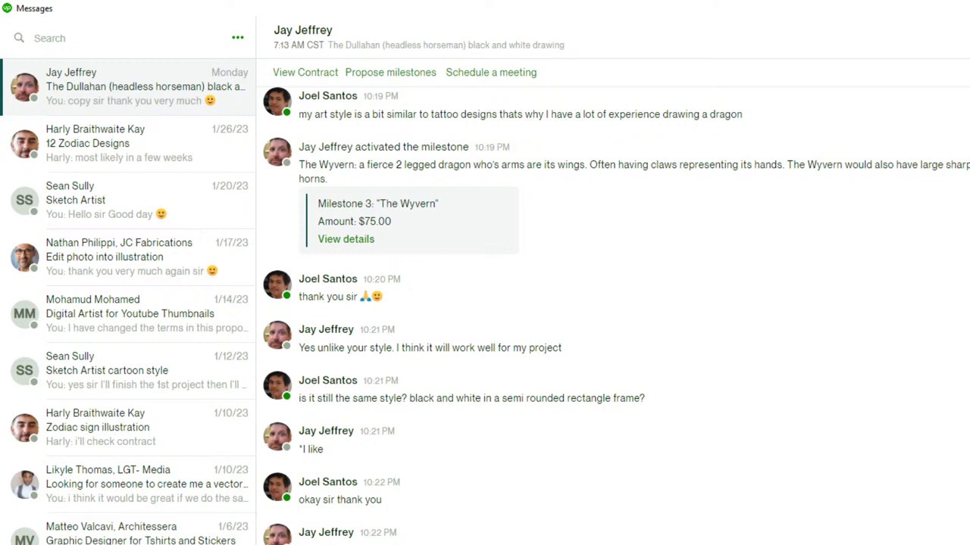
Switch to Upwork Messages and send the copied live stream link in the Dullahan drawing client's conversation
key(Return)
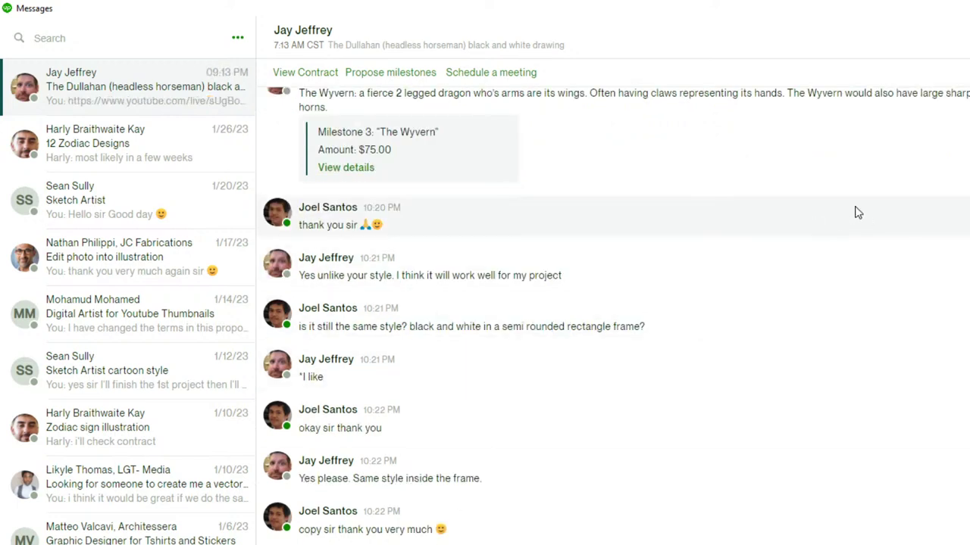
scroll(857, 213, down, 1)
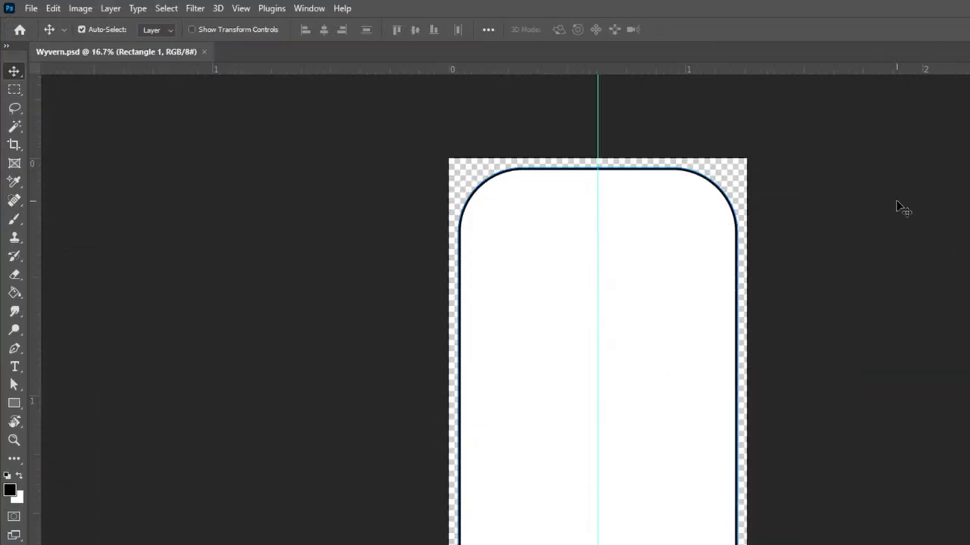
In Photoshop, hide the guides in Wyvern.psd and make the background behind the rounded frame black
key(ctrl+semicolon)
key(ctrl+plus)
key(ctrl+plus)
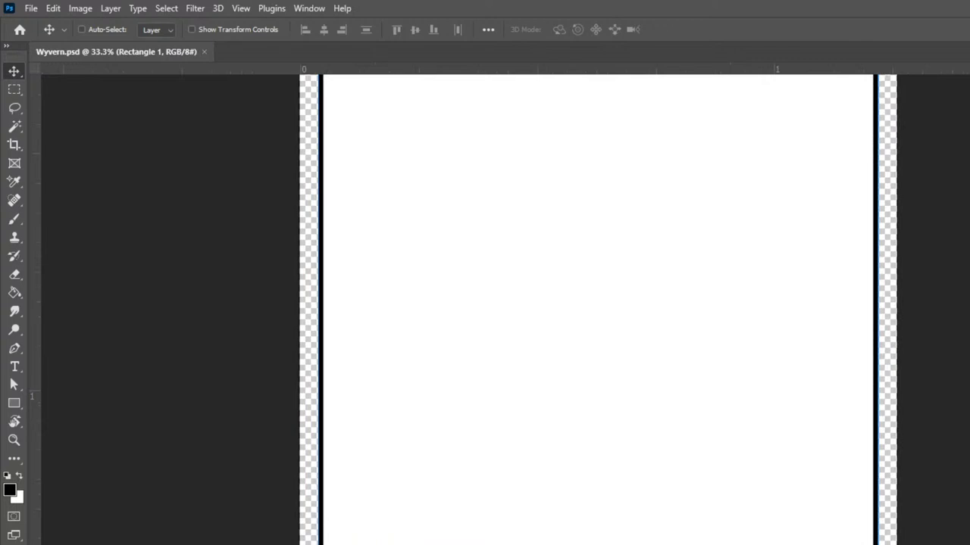
key(ctrl+minus)
key(ctrl+minus)
key(ctrl+plus)
key(ctrl+plus)
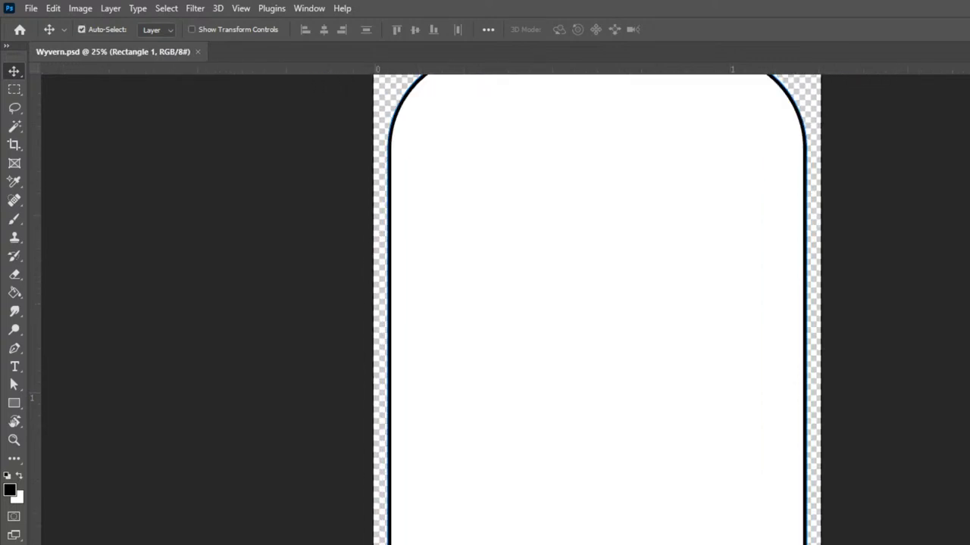
key(alt+BackSpace)
scroll(606, 303, up, 2)
scroll(606, 303, left, 2)
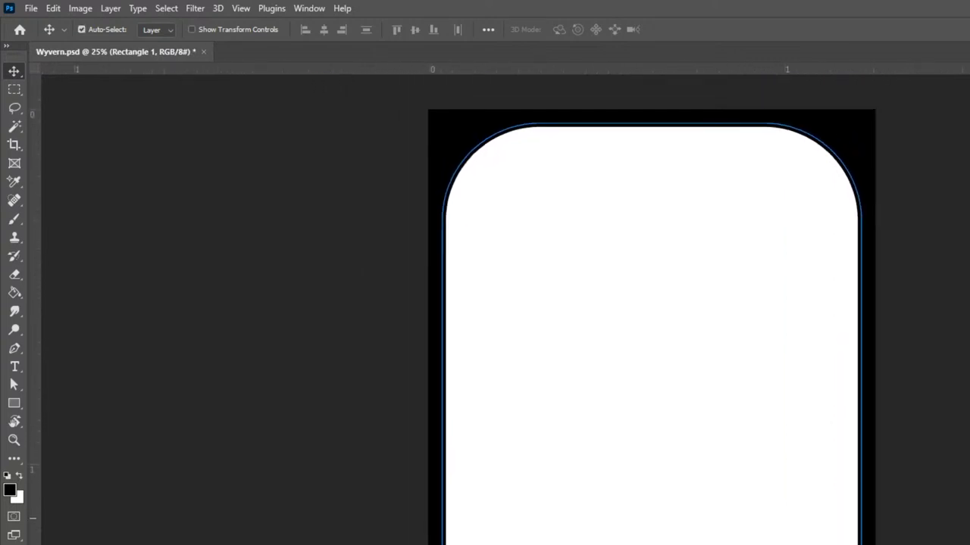
Duplicate the Background layer, fill the copy with white and set its opacity to 40%
key(alt+[)
key(ctrl+j)
key(ctrl+BackSpace)
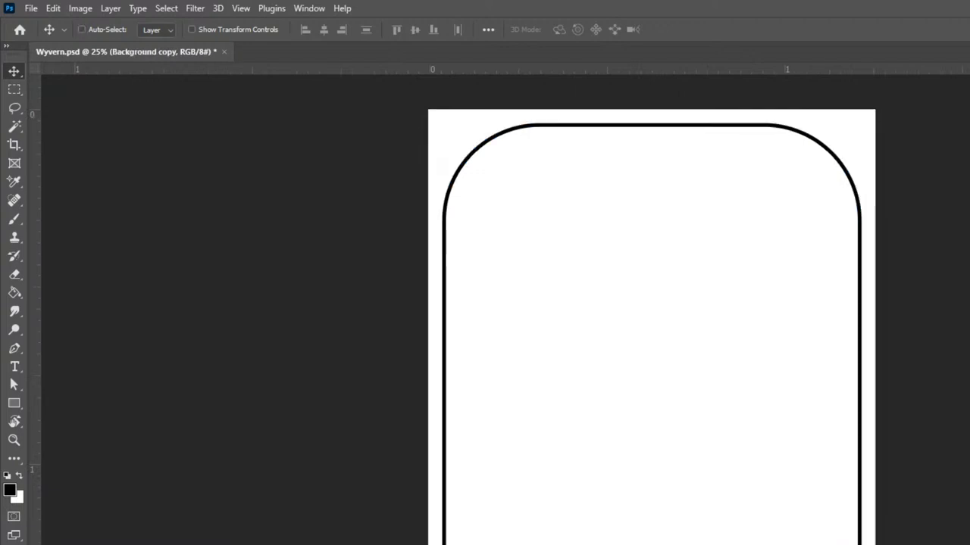
key(6)
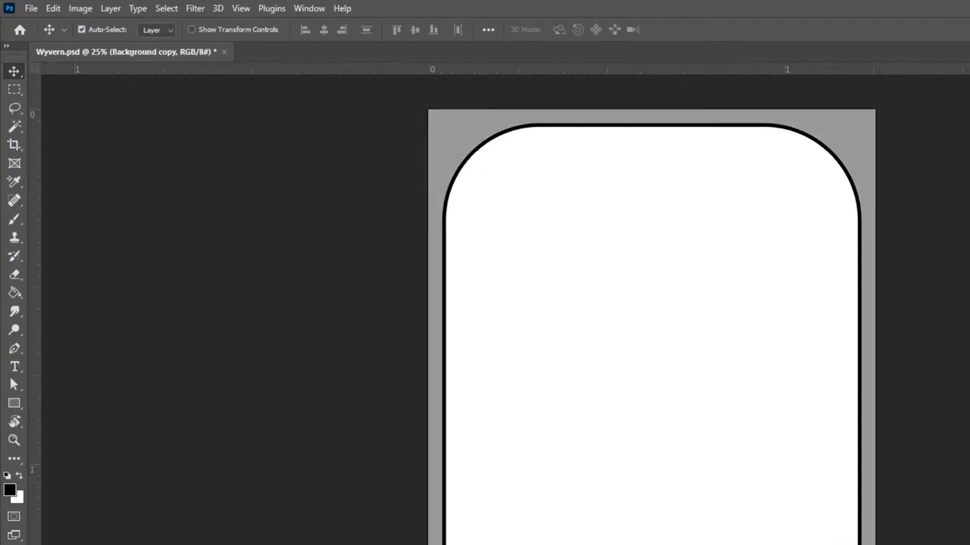
key(5)
key(4)
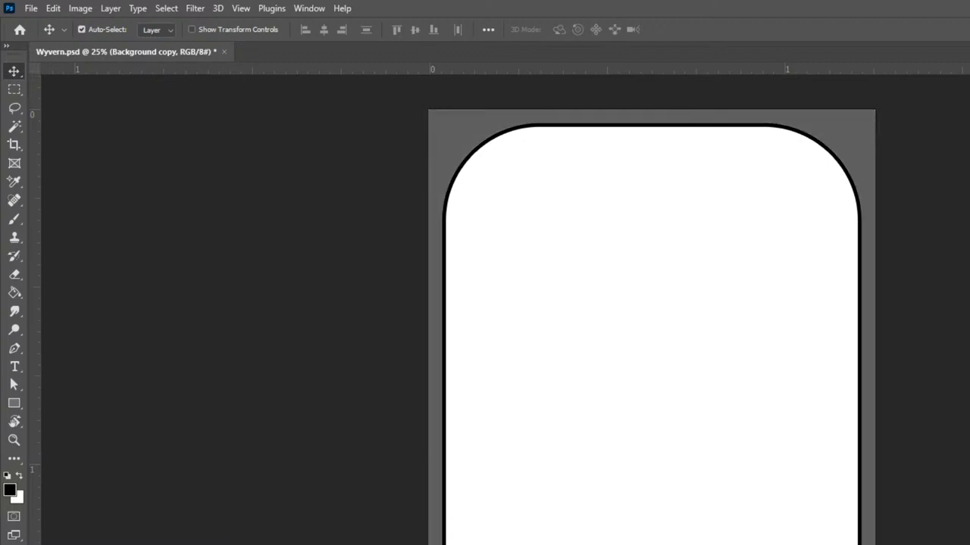
Make Layer 1 active for drawing with the Brush tool and turn off the vertical paint symmetry
key(alt+bracketright)
key(alt+])
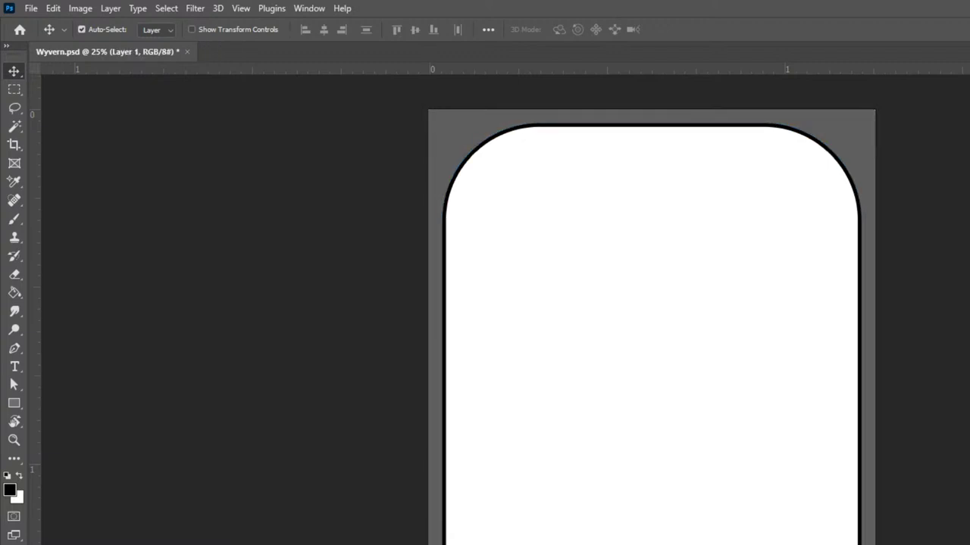
key(b)
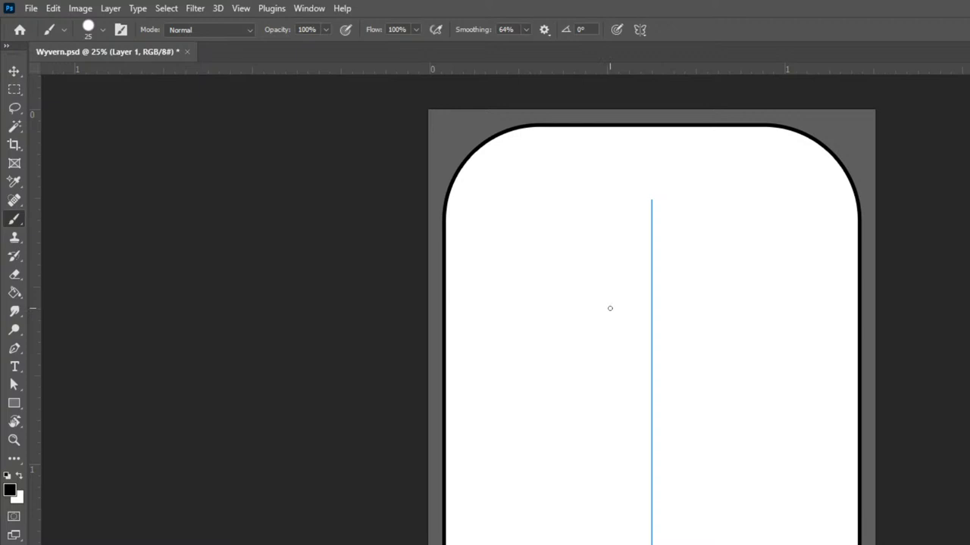
scroll(609, 308, down, 2)
scroll(611, 314, up, 1)
scroll(610, 314, up, 1)
click(641, 29)
click(711, 47)
drag(610, 315, 725, 346)
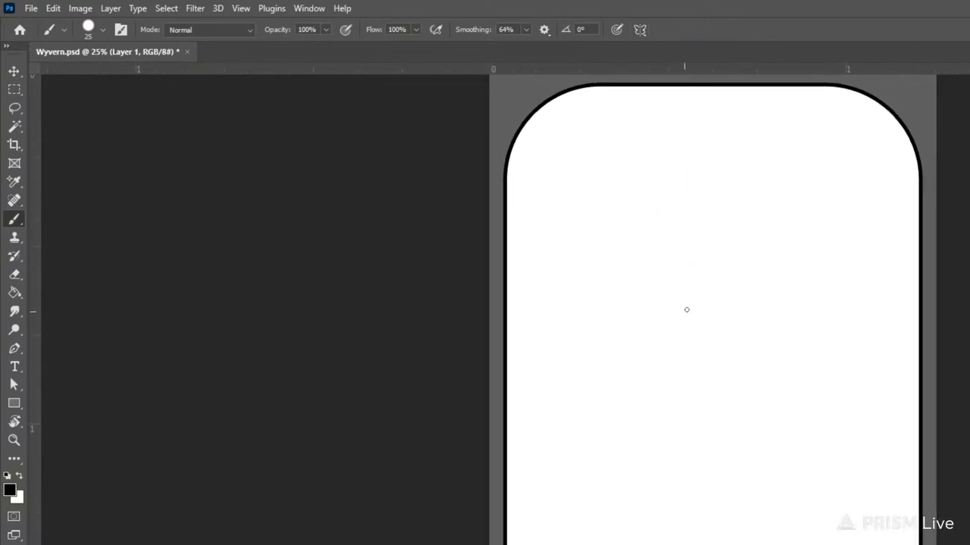
drag(646, 301, 670, 275)
key(ctrl+z)
drag(612, 335, 720, 244)
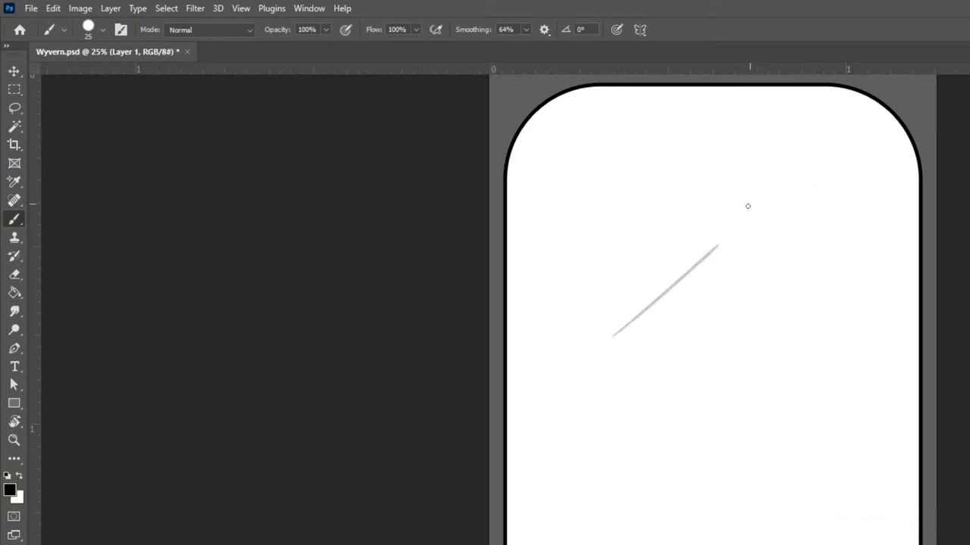
key(ctrl+z)
Sketch the wyvern's snout, nostrils, brow ridge and eye in the upper middle of the rounded frame
mouse_move(639, 328)
mouse_down()
mouse_move(650, 372)
mouse_move(640, 328)
mouse_move(695, 303)
mouse_up()
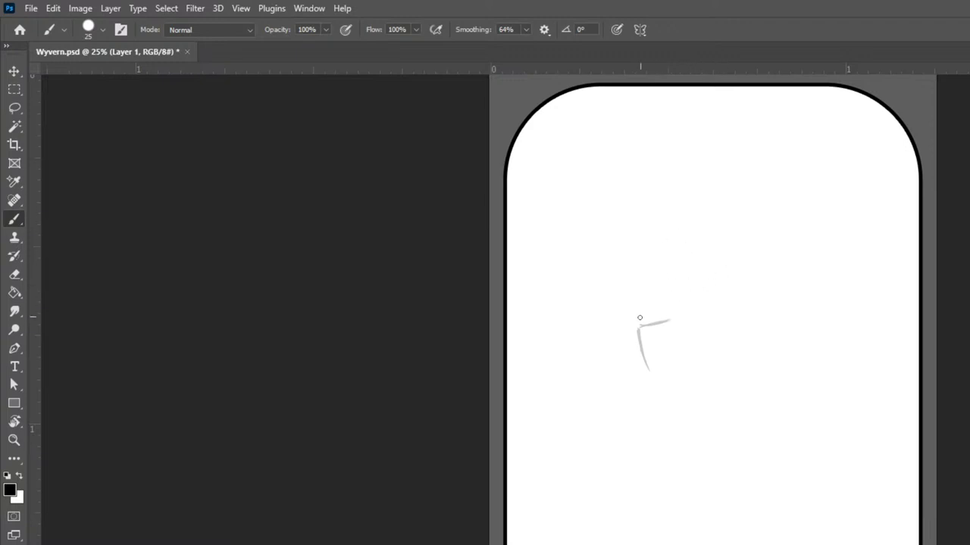
mouse_move(700, 300)
mouse_down()
mouse_move(724, 298)
mouse_move(701, 300)
mouse_move(721, 295)
mouse_move(728, 341)
mouse_move(721, 325)
mouse_move(743, 315)
mouse_up()
drag(653, 323, 700, 295)
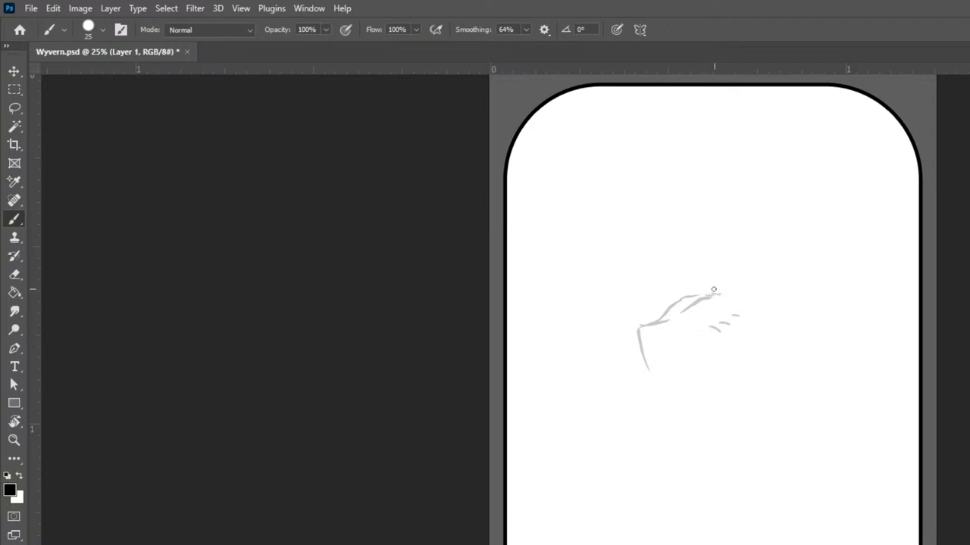
drag(703, 297, 726, 285)
key(ctrl+z)
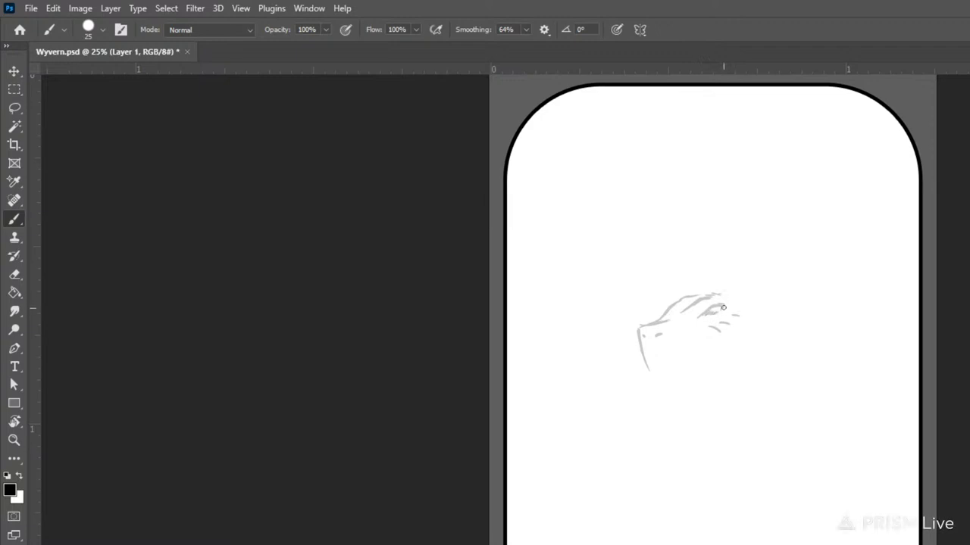
drag(711, 294, 730, 290)
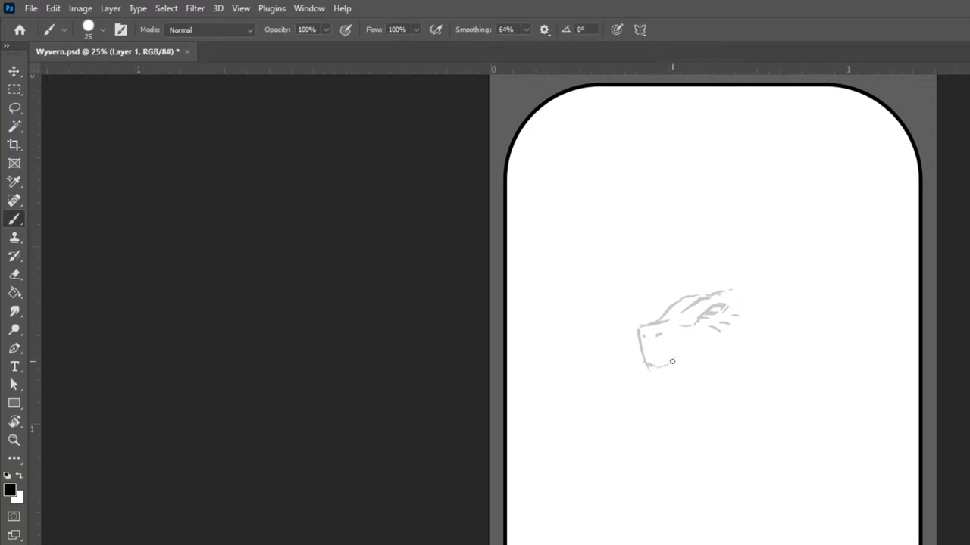
Sketch the upper jaw's lower edge and the stretched skin folds inside the open mouth
drag(667, 367, 696, 352)
drag(746, 330, 749, 342)
mouse_move(723, 345)
mouse_down()
mouse_move(732, 359)
mouse_move(731, 339)
mouse_move(743, 333)
mouse_move(728, 399)
mouse_up()
mouse_move(729, 360)
mouse_down()
mouse_move(729, 384)
mouse_move(738, 372)
mouse_up()
drag(672, 364, 680, 402)
mouse_move(679, 359)
mouse_down()
mouse_move(685, 371)
mouse_move(695, 363)
mouse_move(682, 398)
mouse_up()
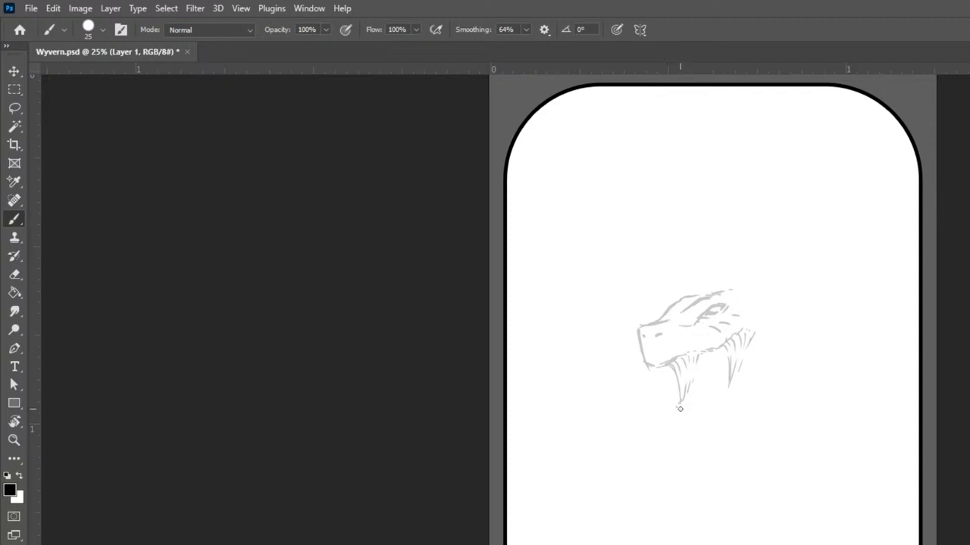
Sketch the wyvern's open lower jaw with its rounded tip and small teeth along the edges
mouse_move(676, 408)
mouse_down()
mouse_move(678, 434)
mouse_move(704, 426)
mouse_up()
drag(724, 346, 720, 400)
drag(678, 410, 675, 420)
drag(702, 409, 700, 413)
key(ctrl+z)
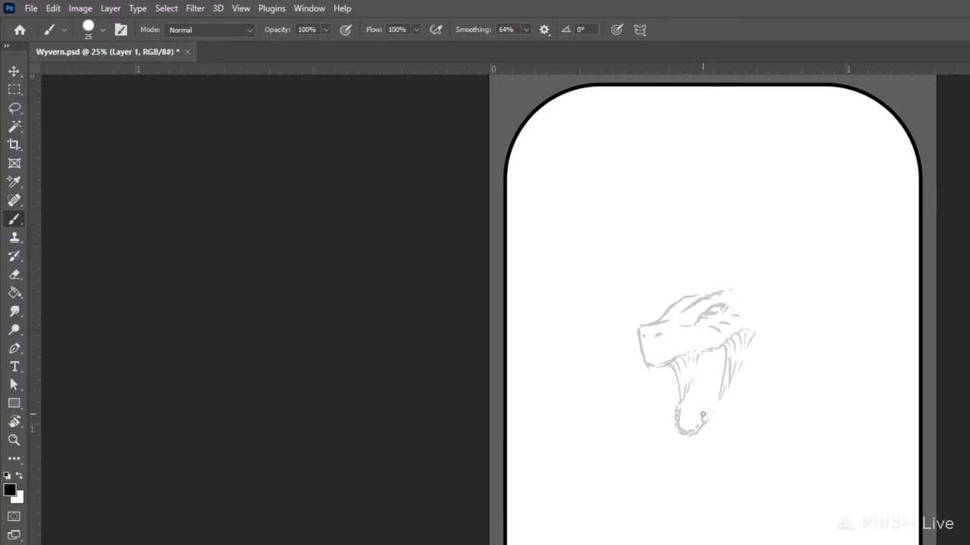
mouse_move(706, 416)
mouse_down()
mouse_move(705, 405)
mouse_move(712, 413)
mouse_move(681, 402)
mouse_up()
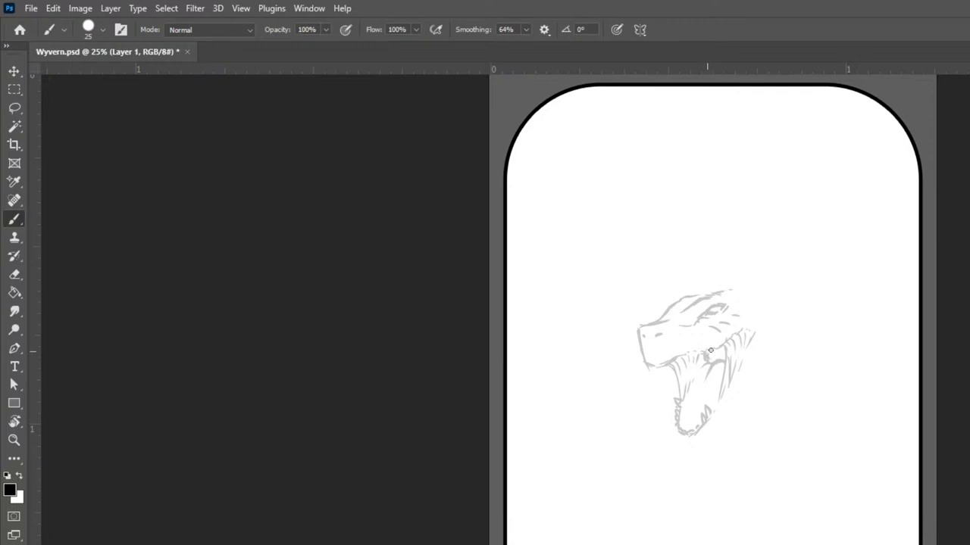
Add fangs and back teeth to the upper jaw, and outline the lower jaw, cheek and cheek spike
mouse_move(724, 356)
mouse_down()
mouse_move(710, 358)
mouse_move(722, 346)
mouse_up()
drag(649, 365, 658, 395)
drag(678, 359, 685, 373)
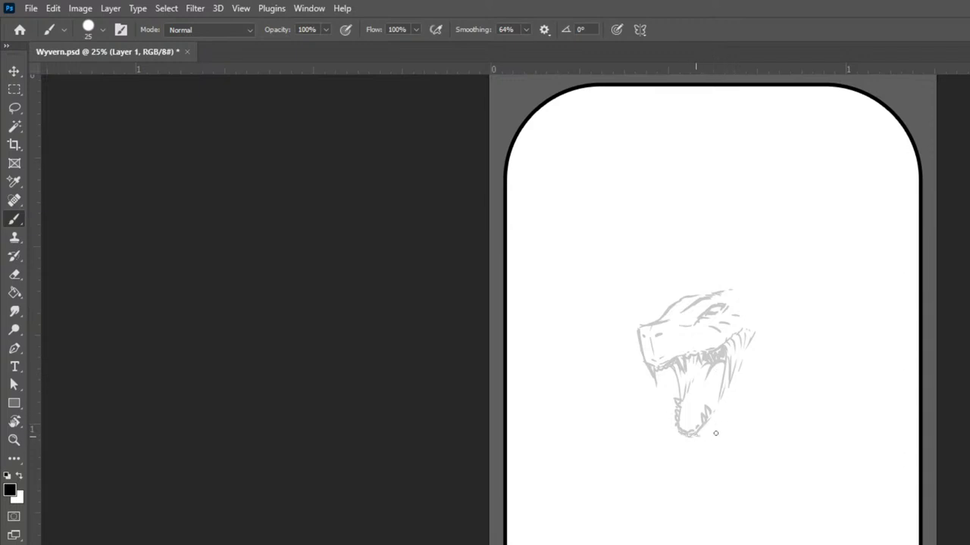
drag(717, 427, 734, 406)
mouse_move(757, 386)
mouse_down()
mouse_move(777, 364)
mouse_move(762, 318)
mouse_up()
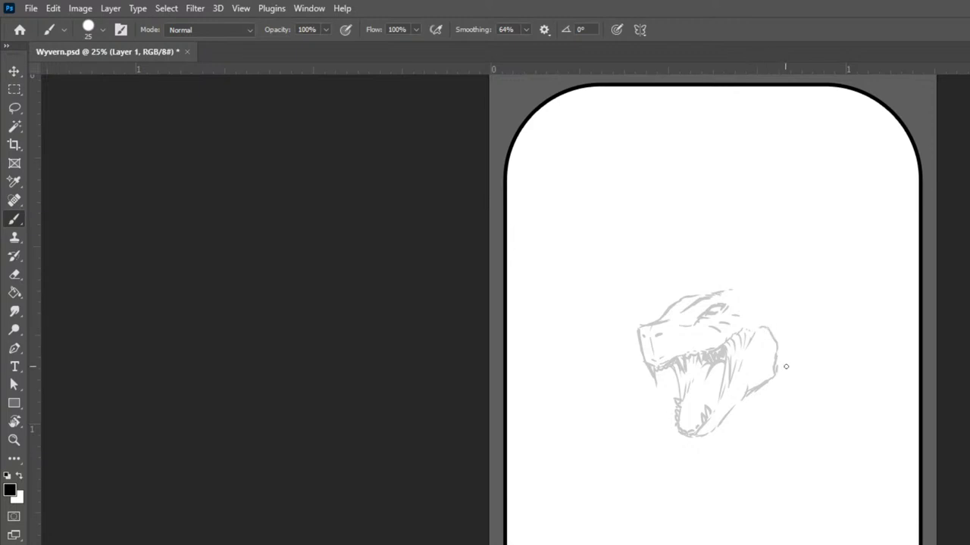
drag(775, 364, 790, 374)
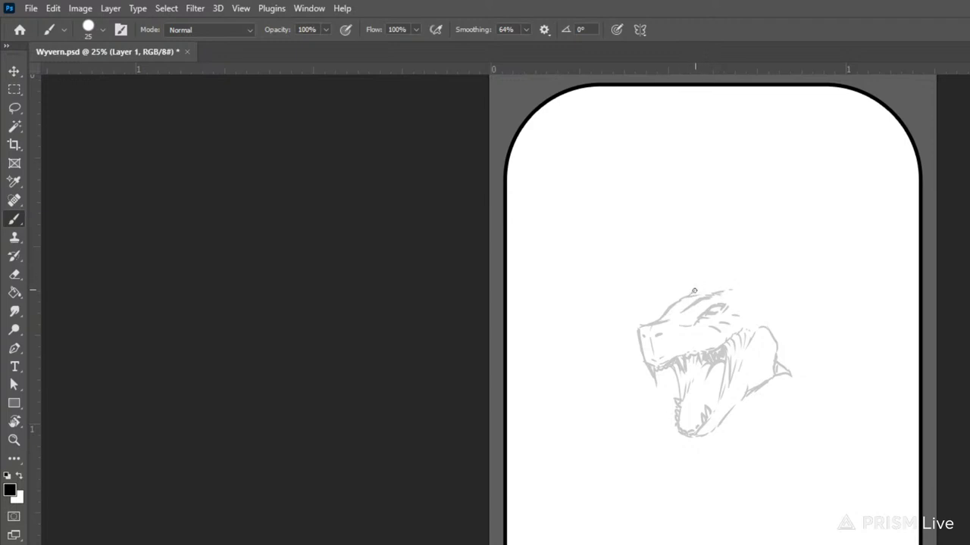
Sketch the head's top ridge and the near horn with a segmented base and a long curved tip
drag(724, 288, 759, 284)
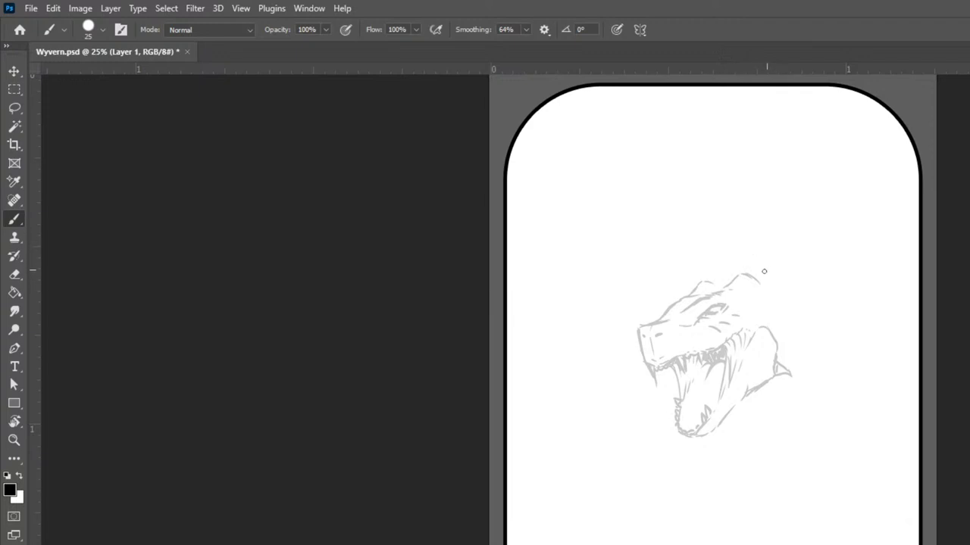
mouse_move(741, 278)
mouse_down()
mouse_move(754, 250)
mouse_move(780, 273)
mouse_move(771, 236)
mouse_move(771, 257)
mouse_move(761, 254)
mouse_move(780, 272)
mouse_move(761, 252)
mouse_move(771, 225)
mouse_up()
mouse_move(771, 226)
mouse_down()
mouse_move(794, 244)
mouse_move(784, 238)
mouse_move(800, 281)
mouse_move(795, 236)
mouse_move(795, 274)
mouse_move(786, 270)
mouse_move(796, 295)
mouse_move(792, 279)
mouse_move(784, 314)
mouse_move(769, 294)
mouse_move(772, 327)
mouse_move(750, 286)
mouse_move(761, 304)
mouse_move(780, 272)
mouse_up()
drag(776, 229, 777, 197)
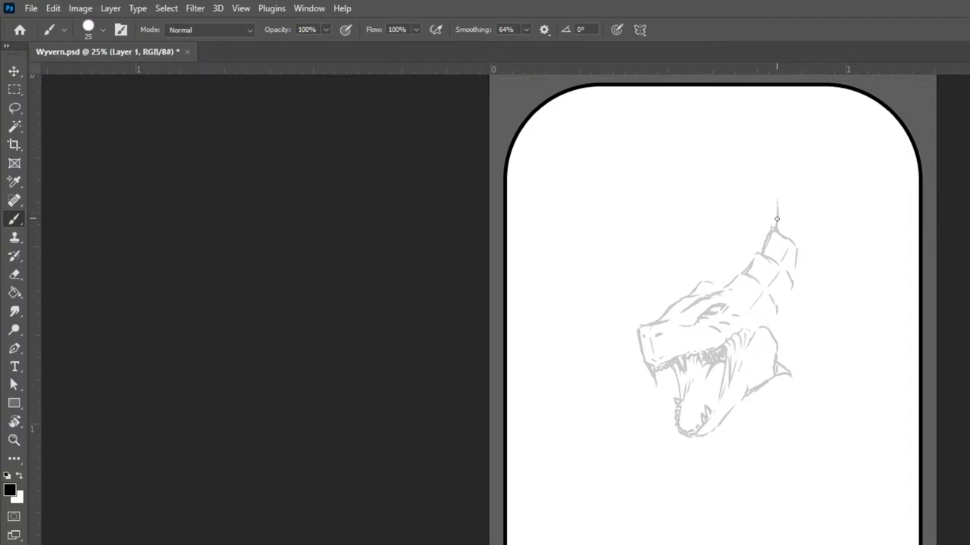
mouse_move(777, 203)
mouse_down()
mouse_move(797, 146)
mouse_move(806, 179)
mouse_up()
drag(803, 142, 801, 221)
drag(805, 172, 798, 238)
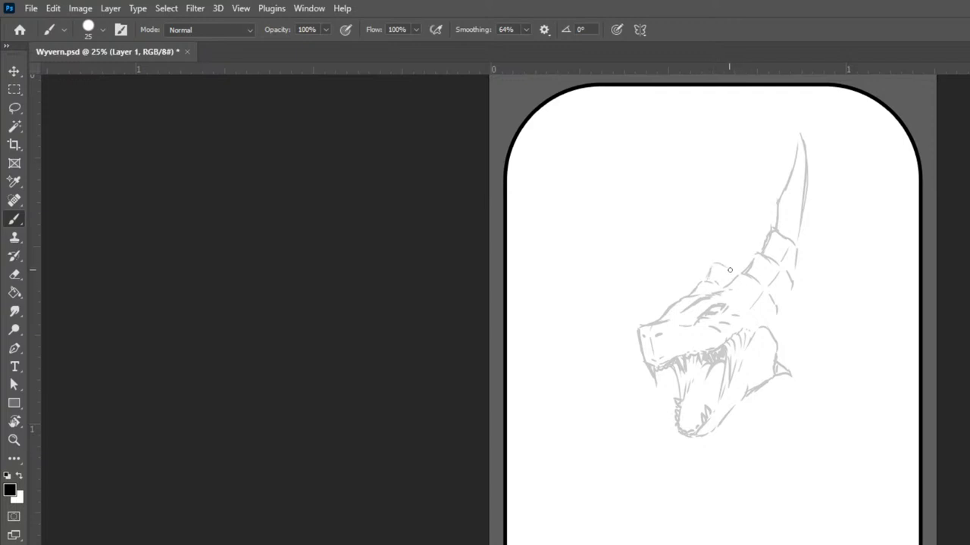
Sketch the far segmented horn rising above the brow and a small curved horn at the back of the head
mouse_move(718, 260)
mouse_down()
mouse_move(750, 249)
mouse_move(728, 304)
mouse_move(739, 241)
mouse_move(737, 264)
mouse_up()
mouse_move(727, 235)
mouse_down()
mouse_move(730, 156)
mouse_move(743, 193)
mouse_up()
mouse_move(732, 159)
mouse_down()
mouse_move(748, 226)
mouse_move(733, 192)
mouse_move(723, 226)
mouse_up()
drag(730, 155, 746, 248)
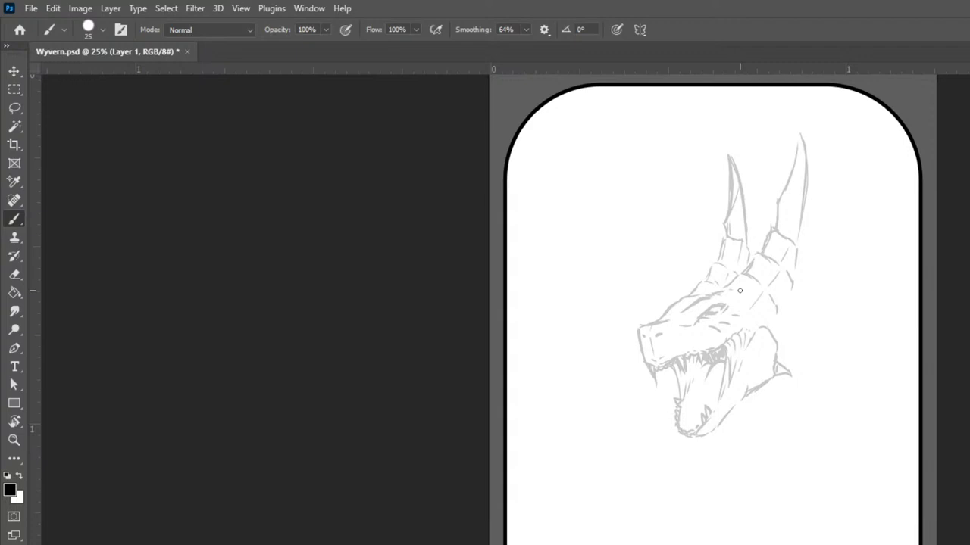
mouse_move(796, 281)
mouse_down()
mouse_move(816, 306)
mouse_move(813, 299)
mouse_move(790, 336)
mouse_move(803, 313)
mouse_up()
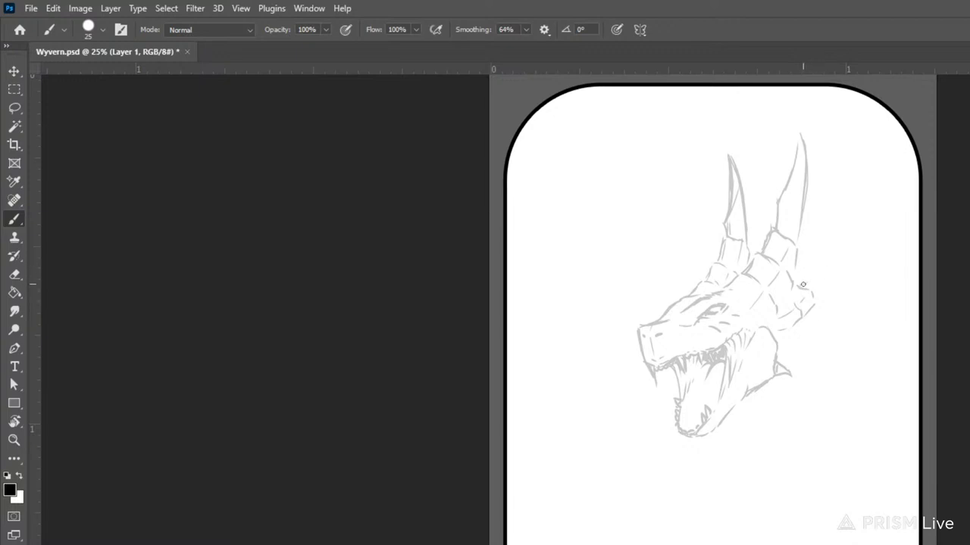
mouse_move(802, 286)
mouse_down()
mouse_move(839, 253)
mouse_move(809, 309)
mouse_up()
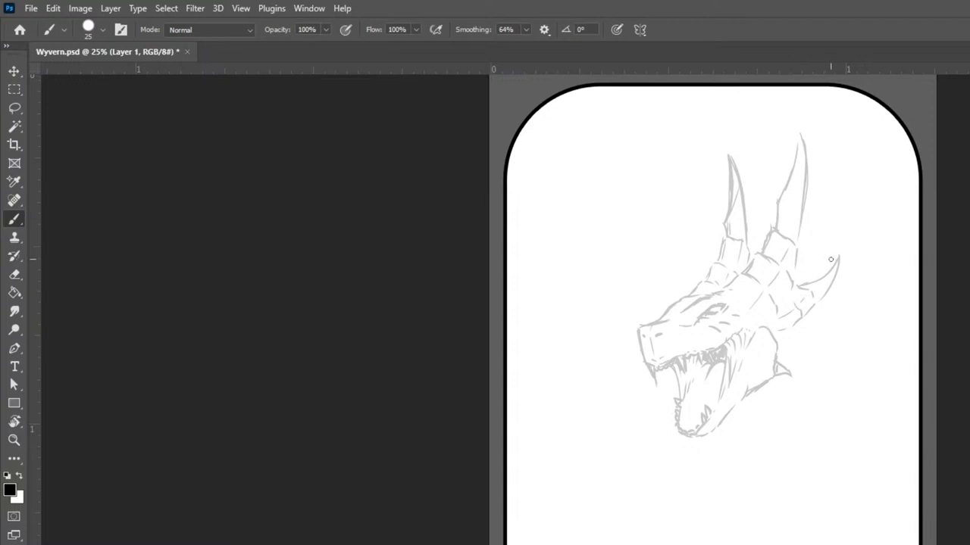
Sketch the neck line behind the cheek spike and the near wing's long leading edge, sweeping down from its bent wrist past the head
key(ctrl+minus)
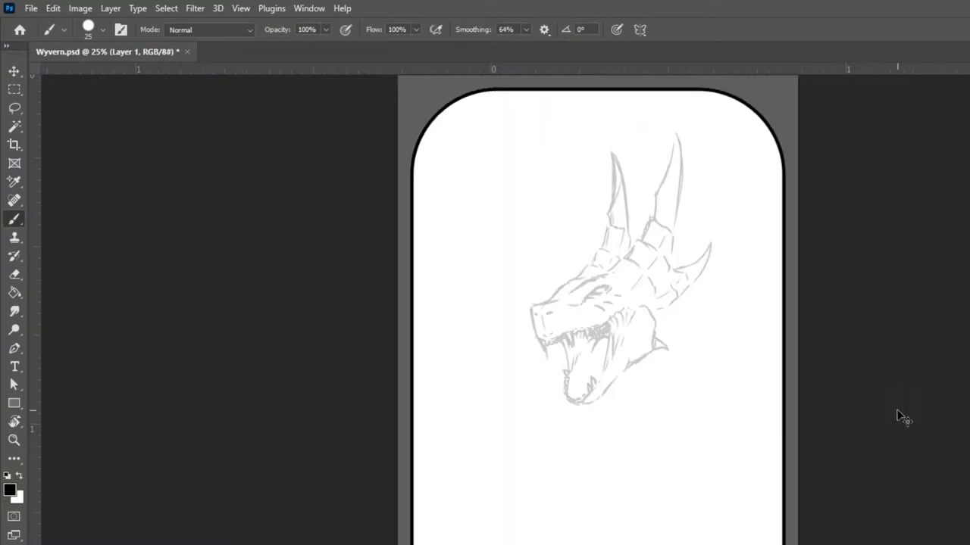
key(ctrl+plus)
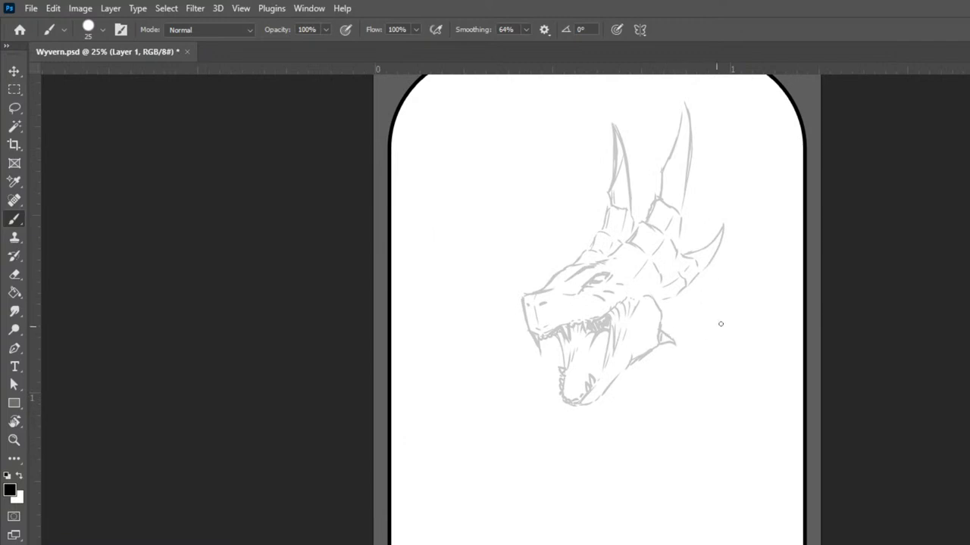
mouse_move(668, 337)
mouse_down()
mouse_move(675, 326)
mouse_move(667, 332)
mouse_up()
drag(677, 332, 705, 328)
mouse_move(799, 202)
mouse_down()
mouse_move(734, 219)
mouse_move(723, 298)
mouse_up()
drag(759, 252, 693, 344)
drag(746, 276, 622, 457)
drag(694, 366, 609, 479)
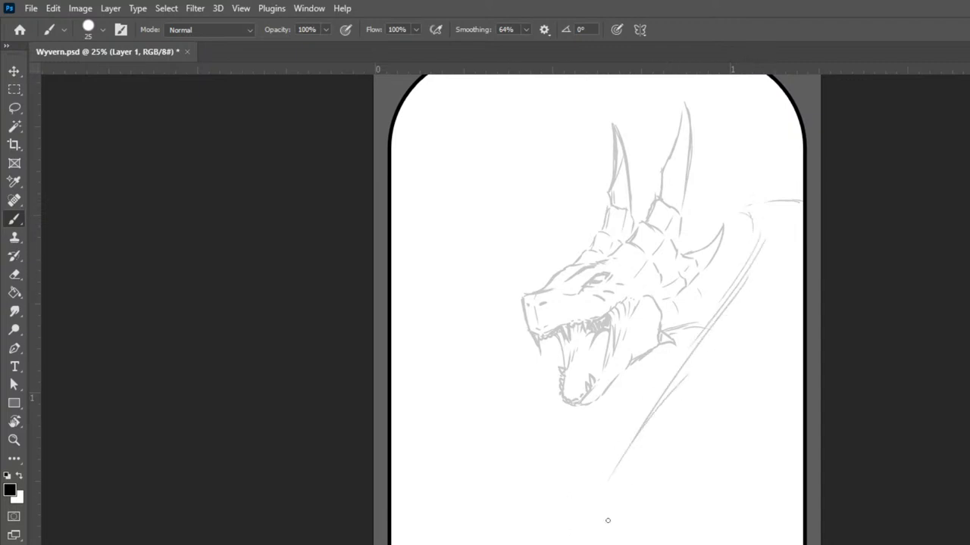
mouse_move(666, 399)
mouse_down()
mouse_move(608, 482)
mouse_move(583, 544)
mouse_up()
drag(607, 496, 582, 544)
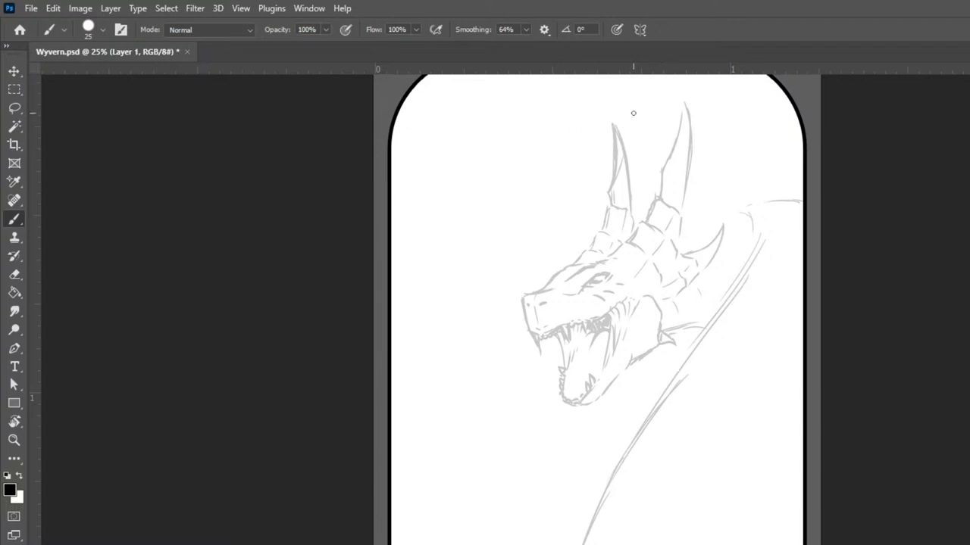
mouse_move(760, 250)
mouse_down()
mouse_move(755, 190)
mouse_move(771, 203)
mouse_move(797, 200)
mouse_up()
Sketch the far wing's arm rising behind the head, with long clawed fingers and an outer edge sloping toward the frame
mouse_move(572, 256)
mouse_down()
mouse_move(550, 247)
mouse_move(521, 97)
mouse_move(583, 165)
mouse_move(550, 228)
mouse_move(554, 242)
mouse_move(528, 199)
mouse_up()
mouse_move(527, 194)
mouse_down()
mouse_move(519, 168)
mouse_move(448, 123)
mouse_move(504, 145)
mouse_move(490, 155)
mouse_move(509, 156)
mouse_move(490, 150)
mouse_move(450, 104)
mouse_move(481, 140)
mouse_move(431, 130)
mouse_move(435, 122)
mouse_move(501, 164)
mouse_move(478, 144)
mouse_move(472, 152)
mouse_move(508, 189)
mouse_move(484, 157)
mouse_move(513, 212)
mouse_move(581, 267)
mouse_up()
mouse_move(485, 156)
mouse_down()
mouse_move(435, 159)
mouse_move(484, 169)
mouse_move(419, 185)
mouse_move(475, 187)
mouse_move(453, 195)
mouse_move(408, 267)
mouse_up()
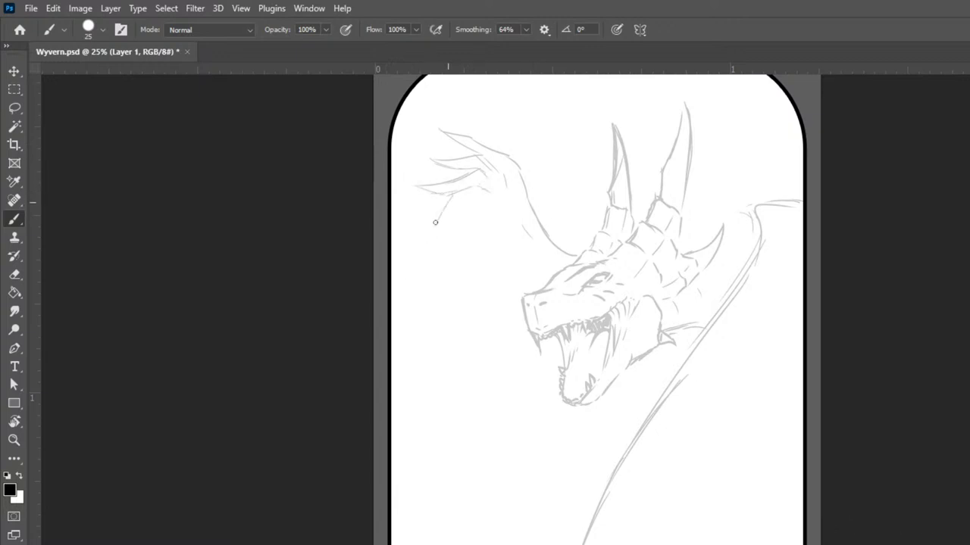
drag(457, 198, 398, 288)
Add the neck curve behind the small back horn and sketch the long claws at the near wing's wrist
drag(722, 246, 739, 294)
drag(688, 241, 727, 214)
drag(752, 205, 721, 185)
mouse_move(716, 174)
mouse_down()
mouse_move(812, 196)
mouse_move(751, 190)
mouse_move(806, 203)
mouse_move(783, 196)
mouse_move(809, 238)
mouse_move(803, 205)
mouse_move(743, 170)
mouse_move(784, 190)
mouse_up()
drag(767, 157, 779, 181)
drag(758, 141, 797, 182)
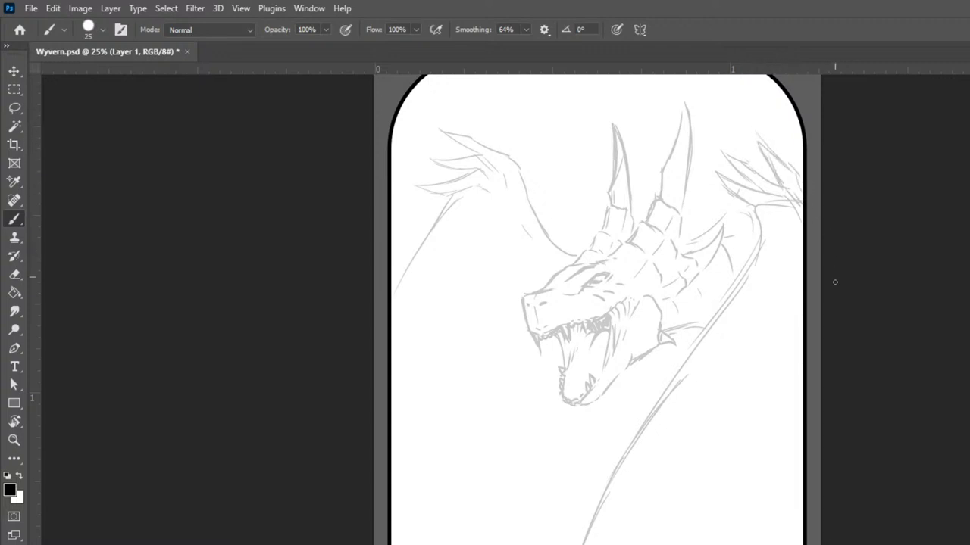
Sketch the long fold lines fanning down across the near wing's membrane
drag(665, 445, 765, 309)
drag(636, 503, 604, 544)
drag(712, 441, 678, 544)
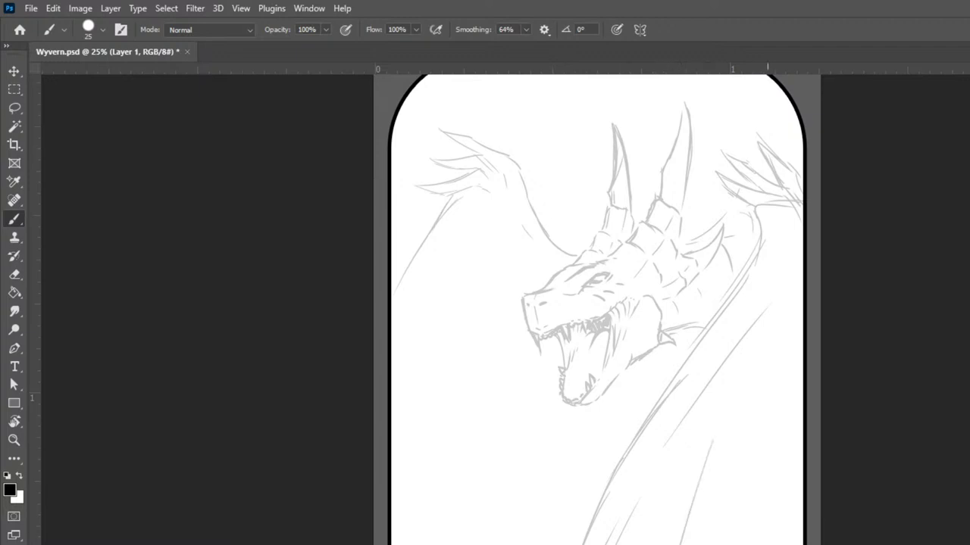
drag(767, 544, 781, 472)
drag(817, 270, 750, 363)
mouse_move(819, 291)
mouse_down()
mouse_move(770, 398)
mouse_move(736, 544)
mouse_up()
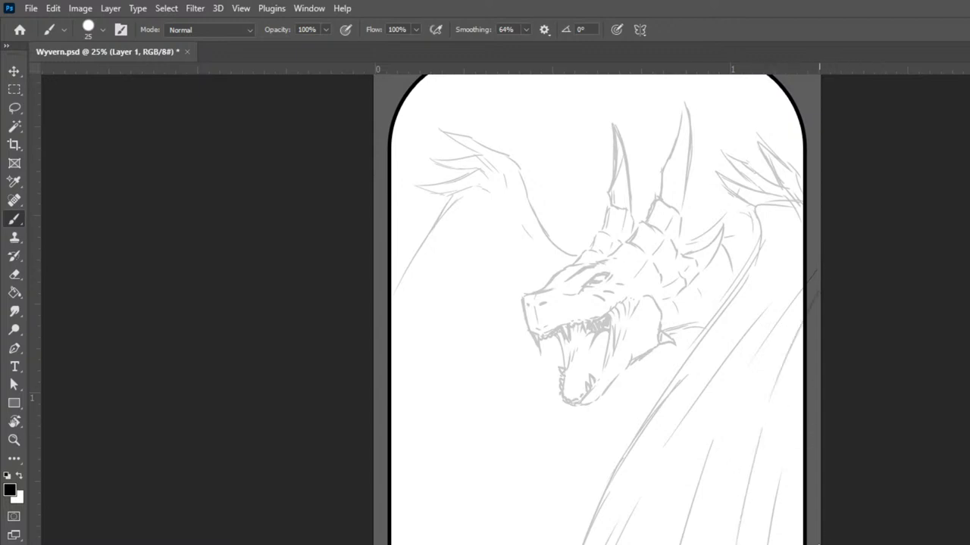
Sketch the near wing's scalloped lower edge and the pointed claw at the end of its leading edge
drag(796, 500, 870, 296)
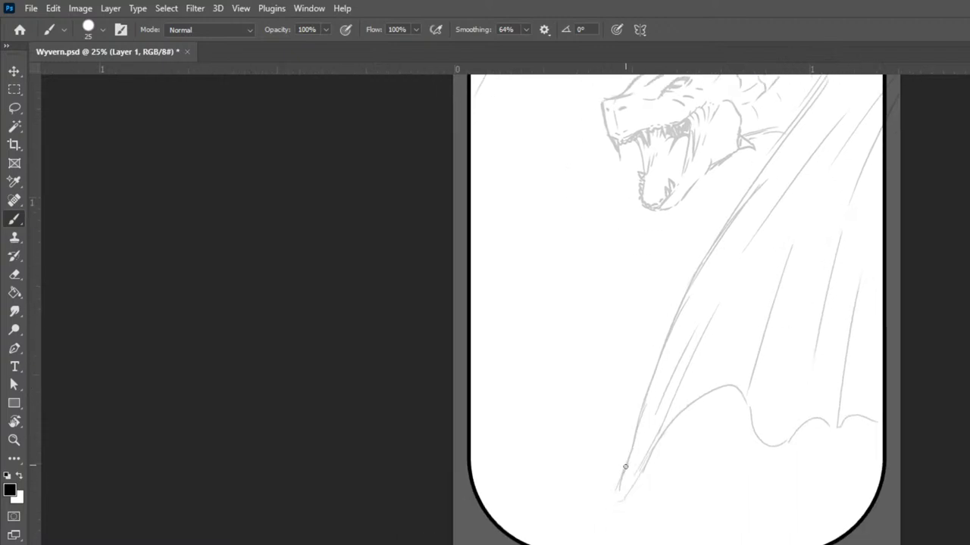
mouse_move(626, 460)
mouse_down()
mouse_move(622, 477)
mouse_move(641, 483)
mouse_move(658, 443)
mouse_up()
drag(624, 476, 610, 515)
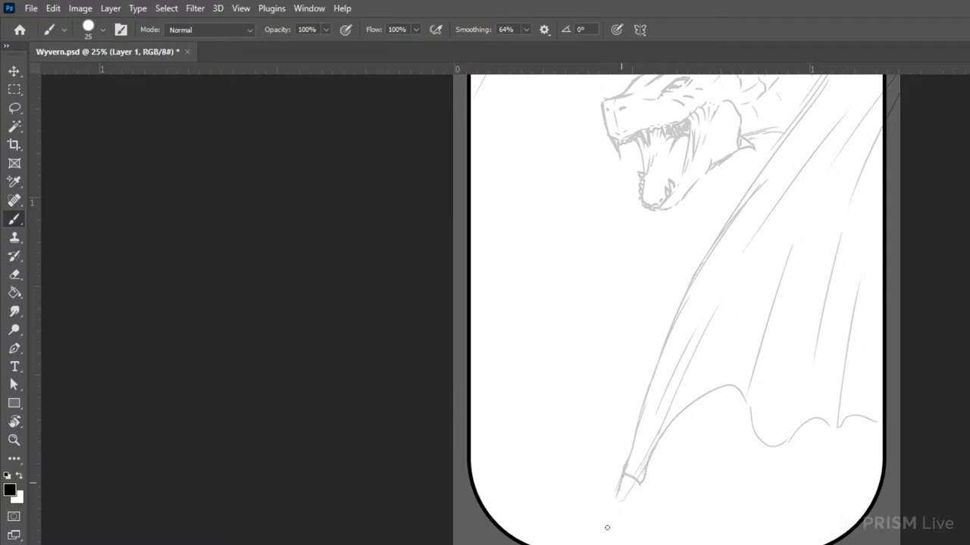
mouse_move(625, 475)
mouse_down()
mouse_move(639, 482)
mouse_move(591, 527)
mouse_up()
Sketch the far wing's membrane folds and its scalloped lower edge running up toward the jaw
drag(880, 434, 965, 544)
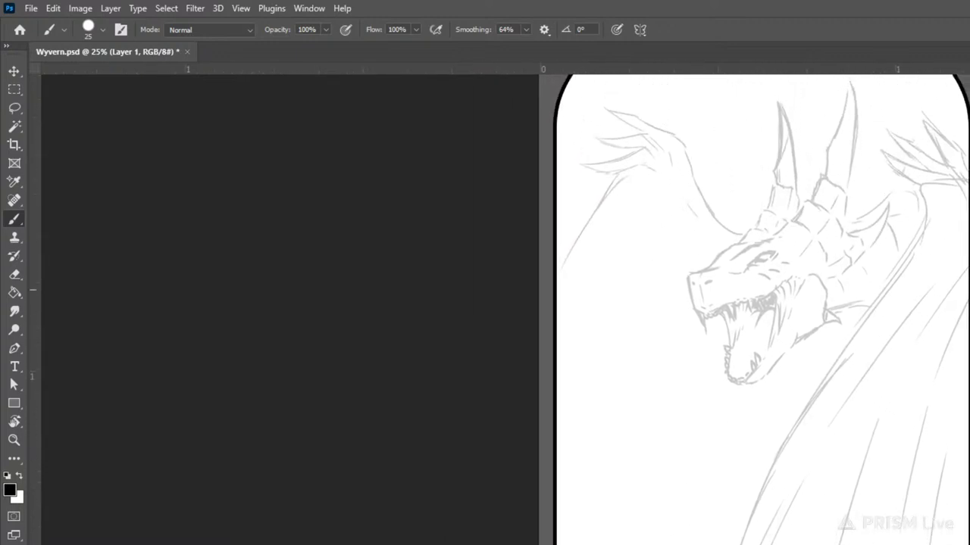
mouse_move(580, 295)
mouse_down()
mouse_move(632, 221)
mouse_move(670, 203)
mouse_up()
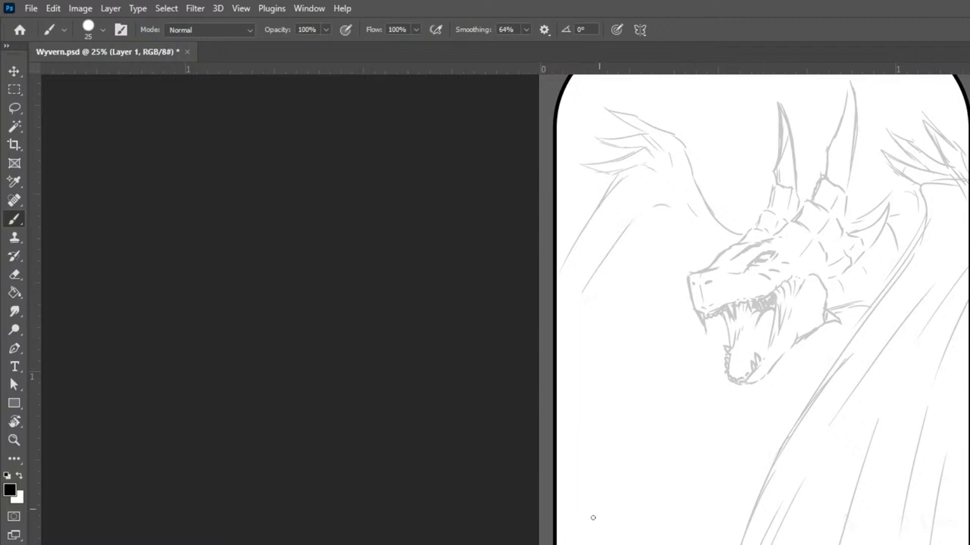
mouse_move(588, 544)
mouse_down()
mouse_move(609, 535)
mouse_move(646, 436)
mouse_up()
mouse_move(610, 529)
mouse_down()
mouse_move(597, 453)
mouse_move(616, 325)
mouse_up()
drag(653, 425, 649, 299)
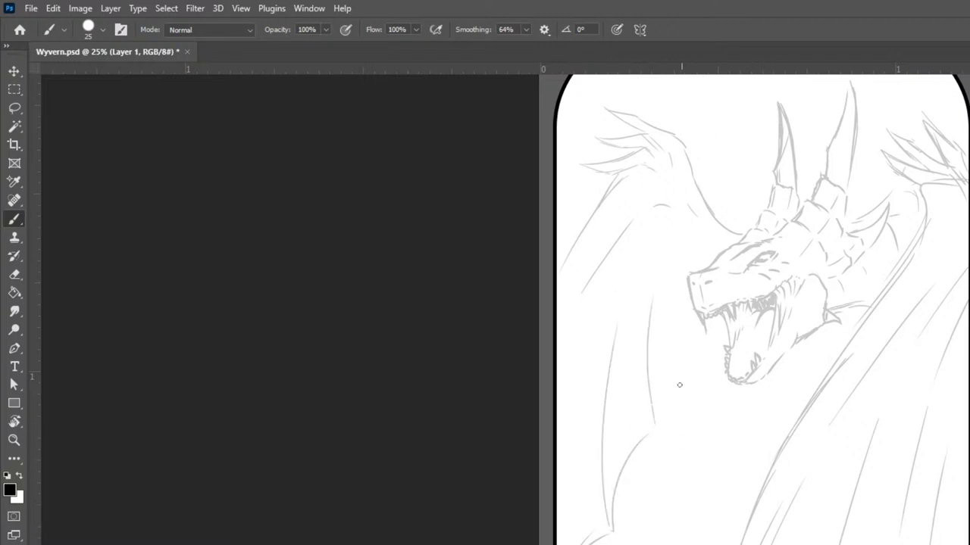
mouse_move(654, 422)
mouse_down()
mouse_move(692, 369)
mouse_move(696, 329)
mouse_up()
Sketch the neck and chest contour emerging below the jaw, with curved belly plates and a short throat line
mouse_move(858, 322)
mouse_down()
mouse_move(831, 367)
mouse_move(771, 414)
mouse_up()
drag(828, 374, 737, 446)
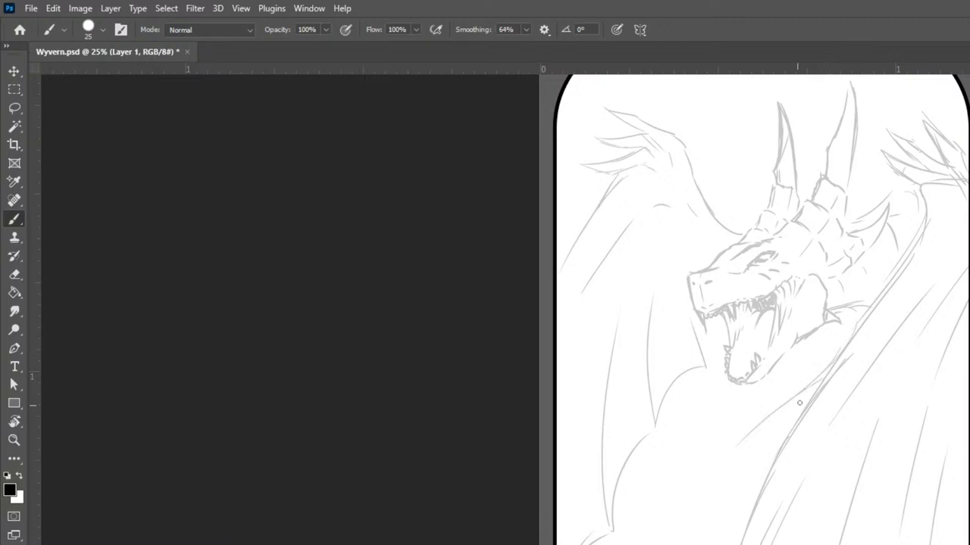
drag(783, 403, 712, 473)
mouse_move(759, 427)
mouse_down()
mouse_move(700, 498)
mouse_move(704, 528)
mouse_up()
mouse_move(712, 498)
mouse_down()
mouse_move(780, 478)
mouse_move(726, 461)
mouse_move(771, 453)
mouse_move(765, 466)
mouse_move(769, 452)
mouse_move(748, 434)
mouse_move(797, 418)
mouse_move(747, 483)
mouse_up()
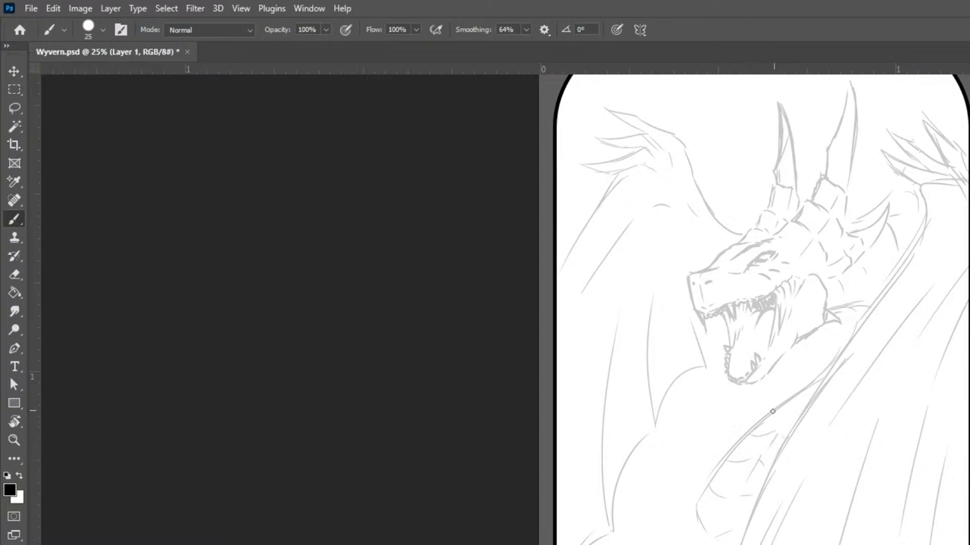
mouse_move(776, 410)
mouse_down()
mouse_move(798, 410)
mouse_move(785, 429)
mouse_up()
key(ctrl+minus)
key(ctrl+minus)
key(ctrl+plus)
key(ctrl+plus)
scroll(940, 295, up, 1)
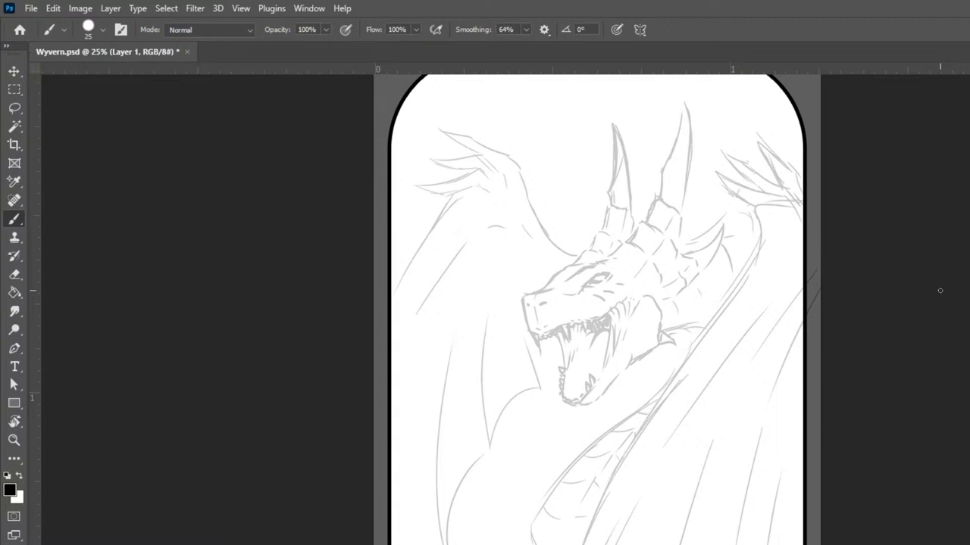
drag(604, 395, 620, 415)
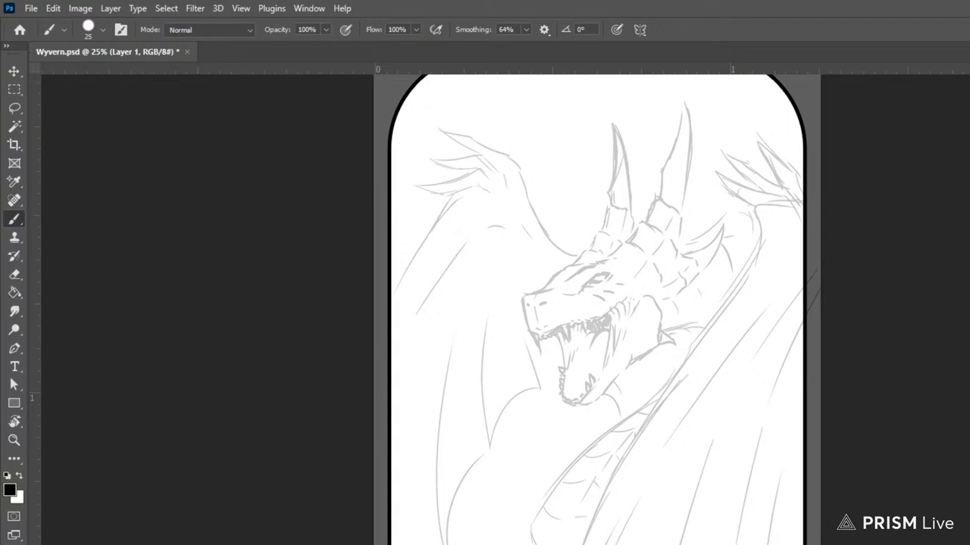
Scale the wyvern sketch down proportionally and reposition it so both wings fit within the rounded frame
key(ctrl+minus)
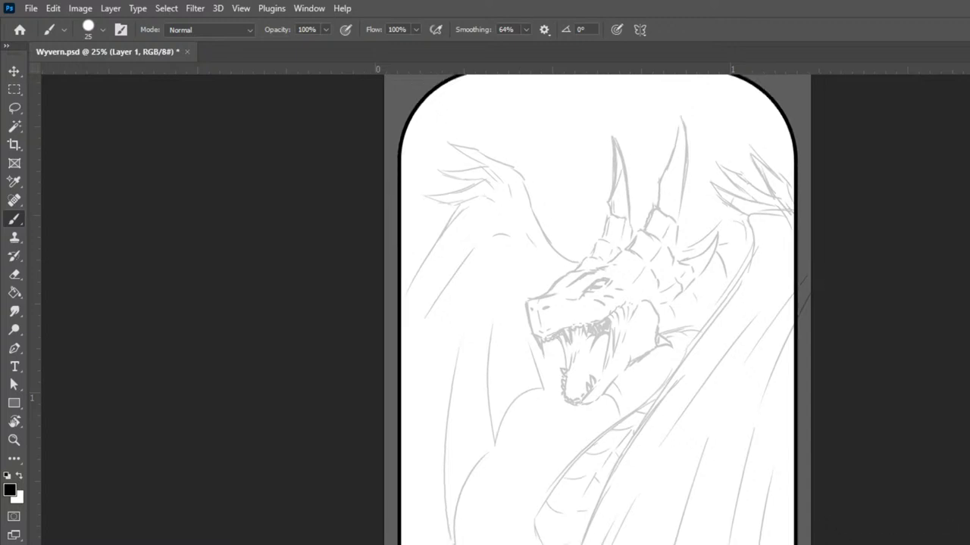
key(ctrl+t)
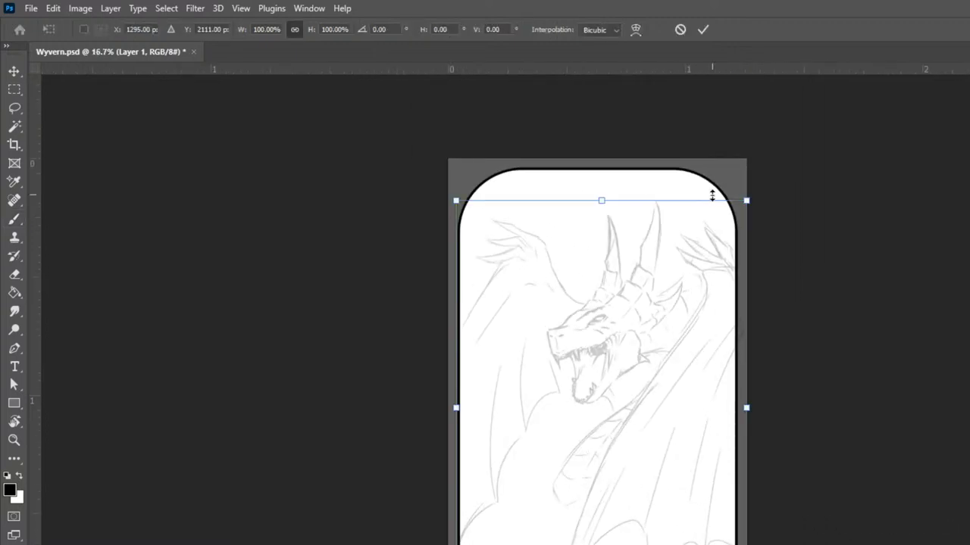
mouse_move(745, 199)
mouse_down()
mouse_move(728, 279)
mouse_move(687, 250)
mouse_up()
mouse_move(707, 201)
mouse_down()
mouse_move(714, 194)
mouse_move(707, 198)
mouse_up()
mouse_move(694, 241)
mouse_down()
mouse_move(710, 238)
mouse_move(685, 238)
mouse_up()
key(Return)
key(ctrl+plus)
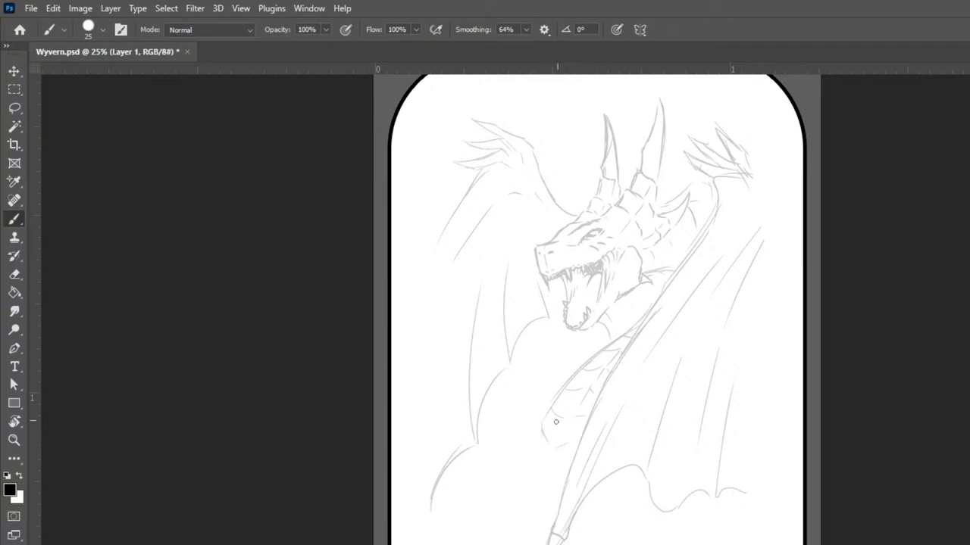
Sketch the chest and lower belly contour, and remove the first rough leg lines beneath the near wing
mouse_move(539, 428)
mouse_down()
mouse_move(540, 485)
mouse_move(605, 525)
mouse_up()
mouse_move(626, 507)
mouse_down()
mouse_move(629, 489)
mouse_move(623, 517)
mouse_move(643, 543)
mouse_up()
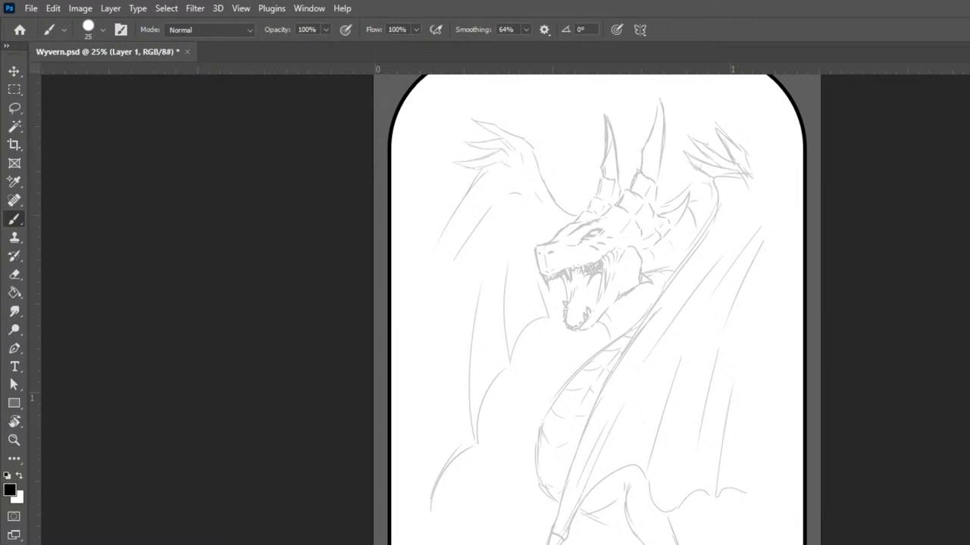
key(l)
mouse_move(731, 537)
mouse_down()
mouse_move(641, 502)
mouse_move(611, 534)
mouse_move(610, 544)
mouse_move(724, 542)
mouse_up()
key(Delete)
key(ctrl+d)
key(b)
Sketch the hip underside beneath the near wing and a long tail curving down along the frame and ending in a point
drag(590, 518, 641, 537)
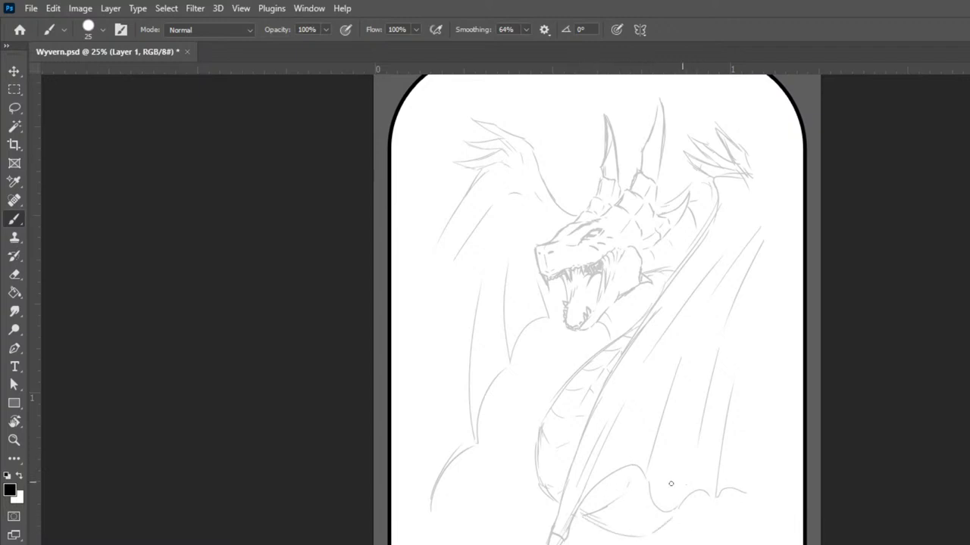
drag(616, 504, 641, 515)
drag(634, 538, 680, 544)
drag(813, 498, 894, 402)
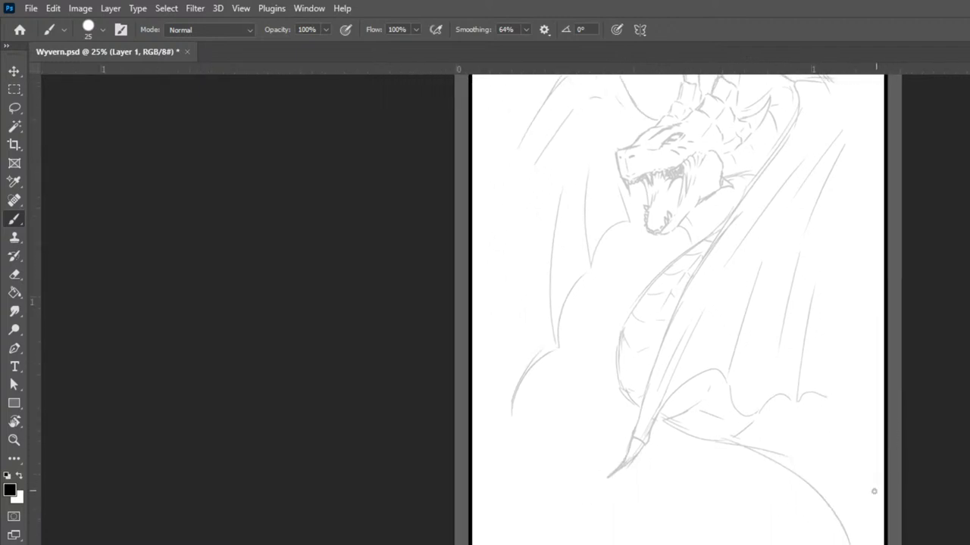
drag(812, 399, 878, 542)
drag(809, 396, 869, 494)
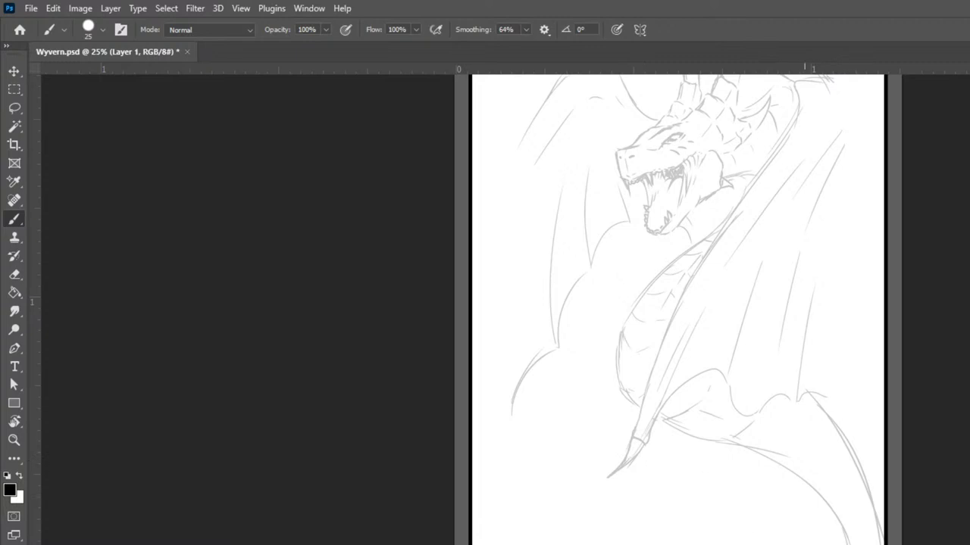
mouse_move(652, 544)
mouse_down()
mouse_move(520, 513)
mouse_move(568, 537)
mouse_move(520, 522)
mouse_move(584, 531)
mouse_move(513, 513)
mouse_move(591, 541)
mouse_up()
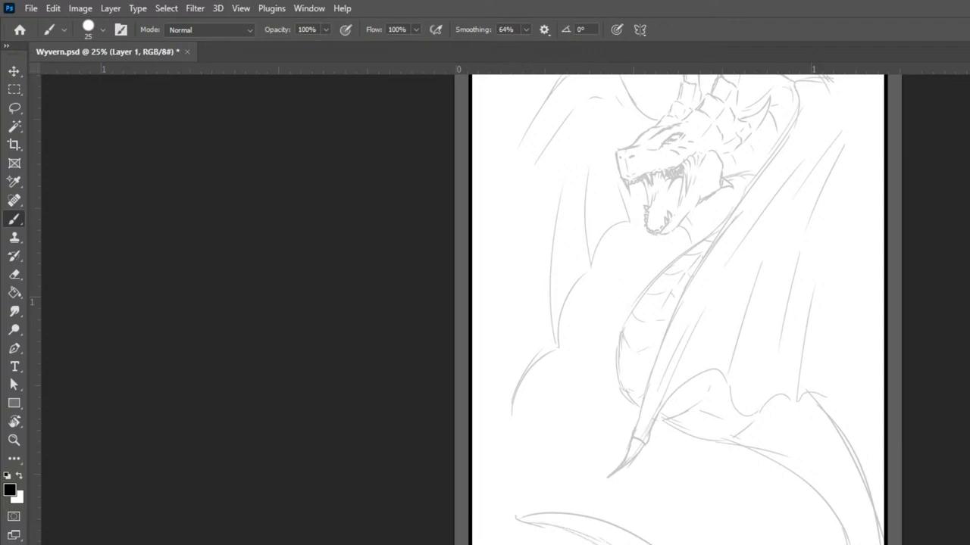
Sketch the wyvern's hind legs below the body, with a rounded far thigh and a narrow near shin
drag(857, 366, 909, 441)
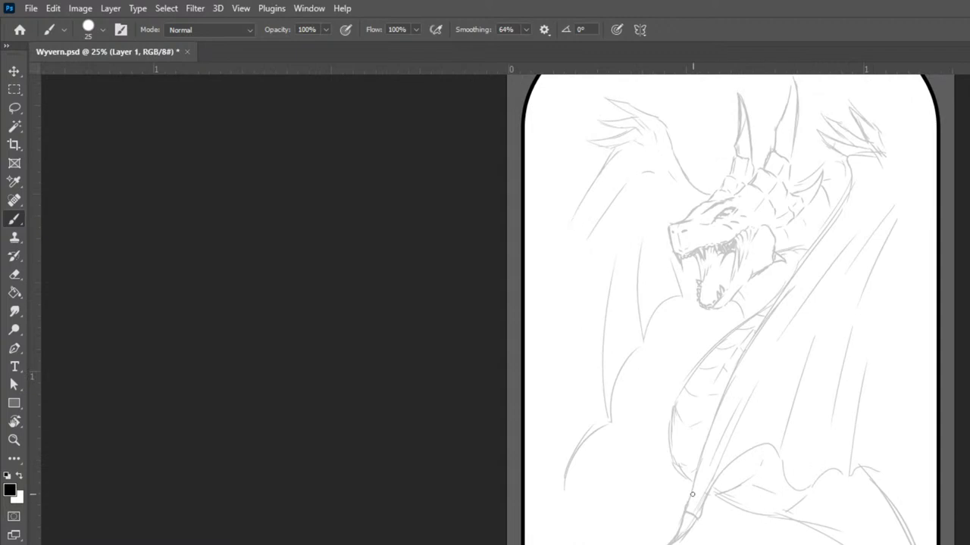
drag(792, 520, 734, 536)
drag(656, 519, 655, 544)
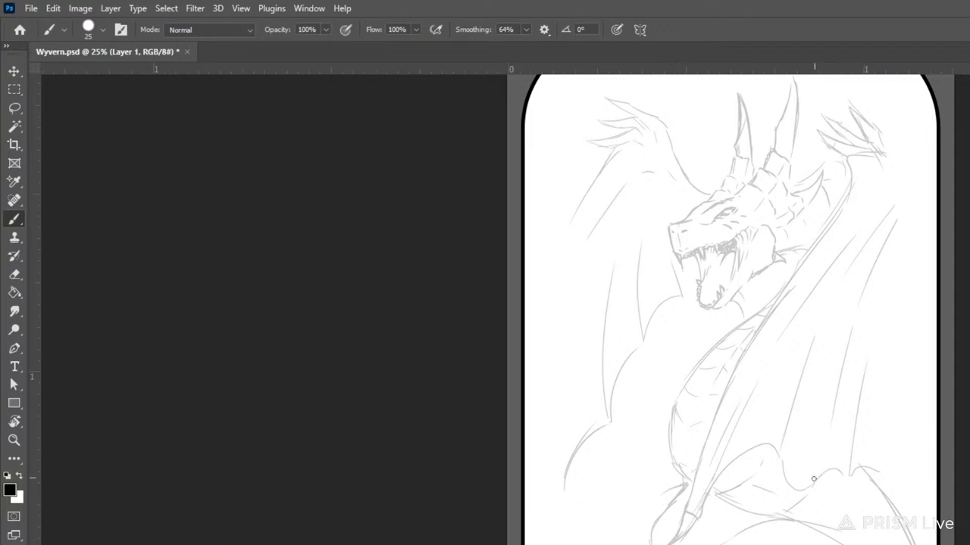
mouse_move(810, 487)
mouse_down()
mouse_move(821, 538)
mouse_move(806, 521)
mouse_move(811, 505)
mouse_move(809, 544)
mouse_up()
mouse_move(862, 488)
mouse_down()
mouse_move(864, 537)
mouse_move(847, 543)
mouse_up()
key(ctrl+z)
drag(850, 489, 853, 538)
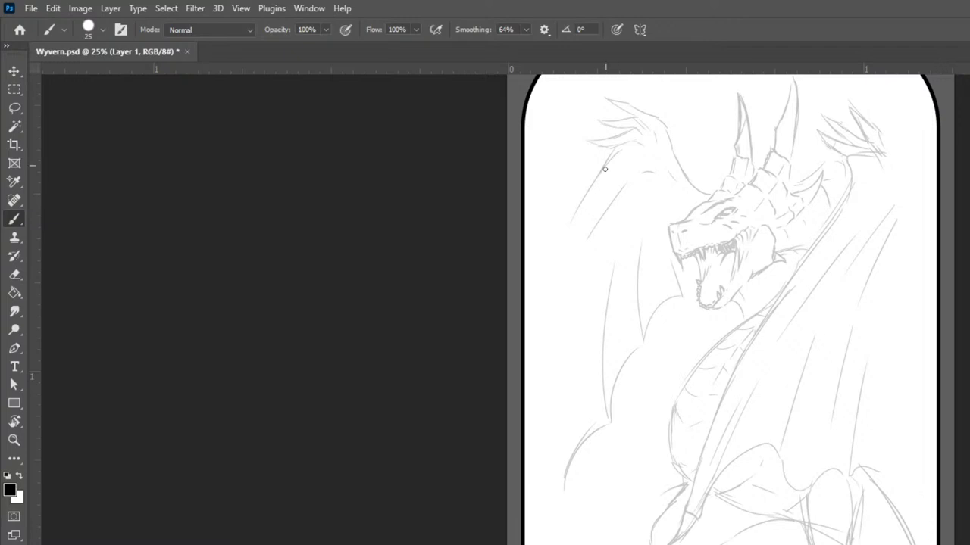
Extend the far wing to the frame's edge with a longer leading edge, another membrane scallop and an outer fold line
drag(600, 165, 488, 305)
drag(565, 488, 549, 481)
drag(513, 509, 550, 481)
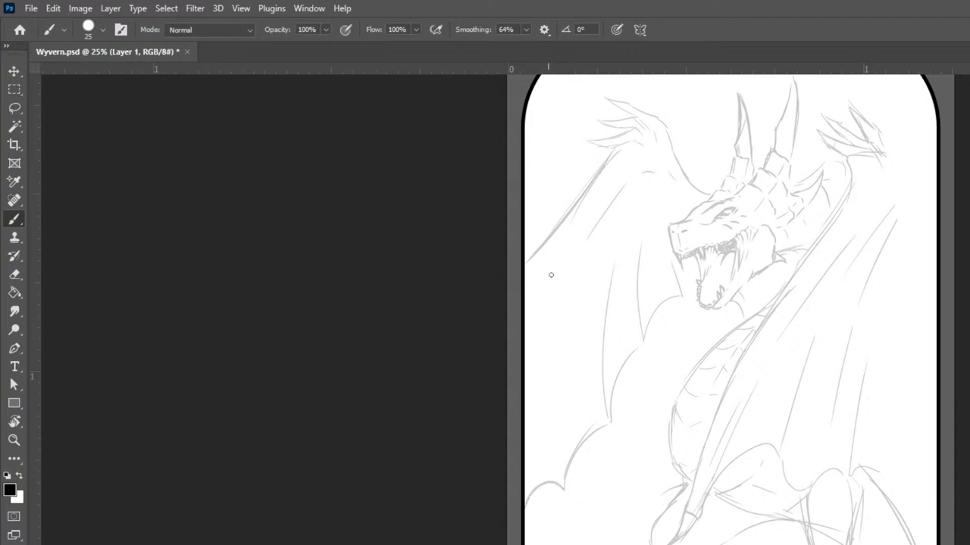
mouse_move(573, 255)
mouse_down()
mouse_move(546, 287)
mouse_move(539, 400)
mouse_up()
mouse_move(550, 434)
mouse_down()
mouse_move(556, 464)
mouse_move(558, 453)
mouse_up()
Extend the near wing toward the frame with an upper finger line, a long outer fold and another scallop
key(ctrl+minus)
key(ctrl+minus)
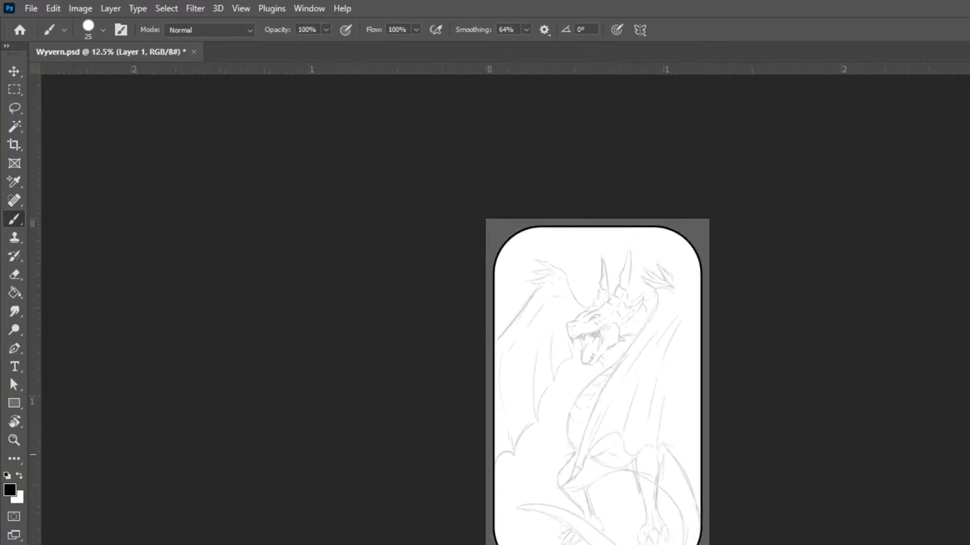
key(ctrl+plus)
key(ctrl+plus)
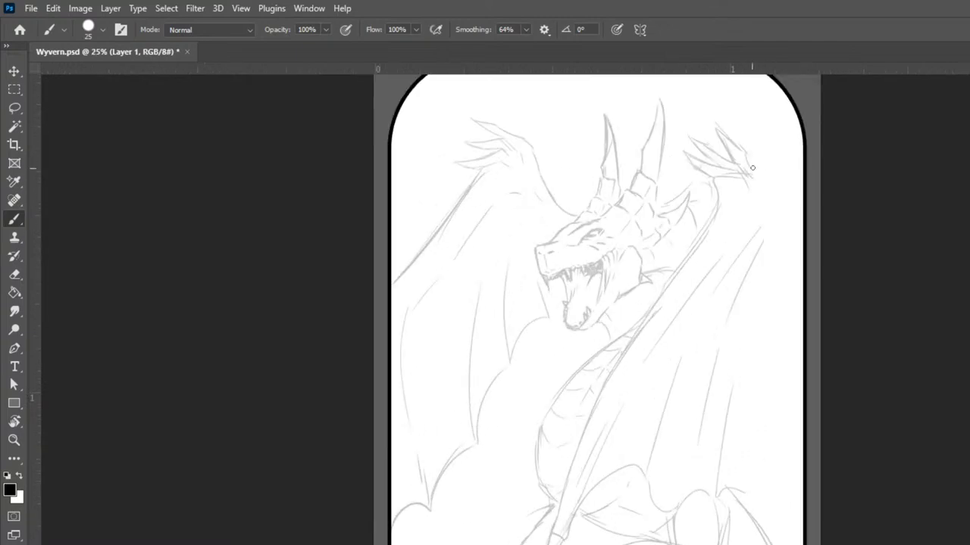
drag(787, 192, 750, 171)
mouse_move(755, 498)
mouse_down()
mouse_move(773, 460)
mouse_move(795, 452)
mouse_move(774, 267)
mouse_up()
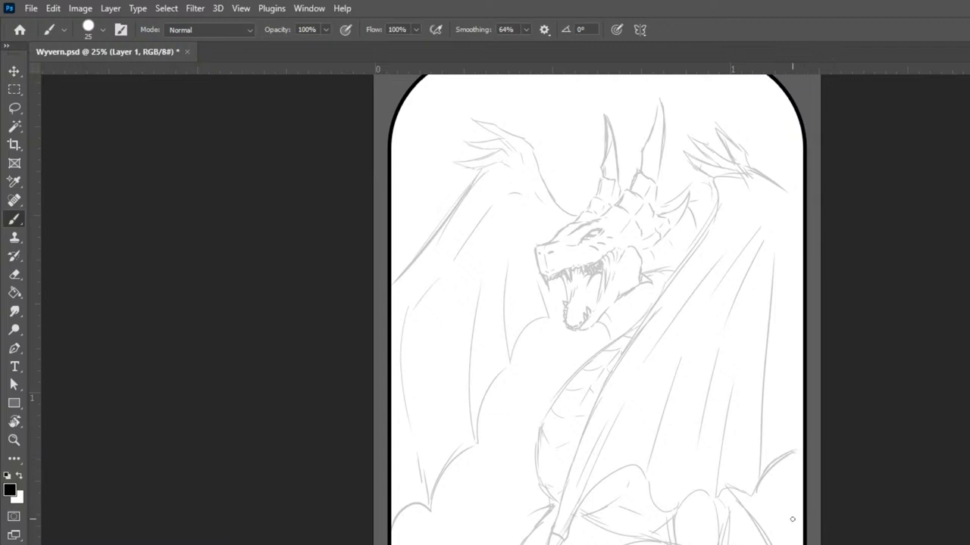
Reinforce the tail's outer edge where it curves down from beneath the near wing
key(ctrl+minus)
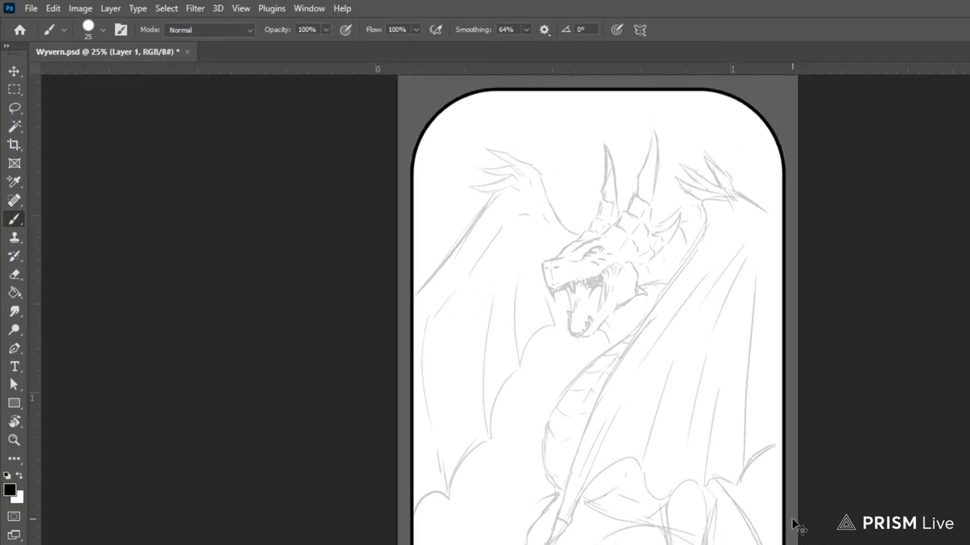
key(ctrl+plus)
key(ctrl+plus)
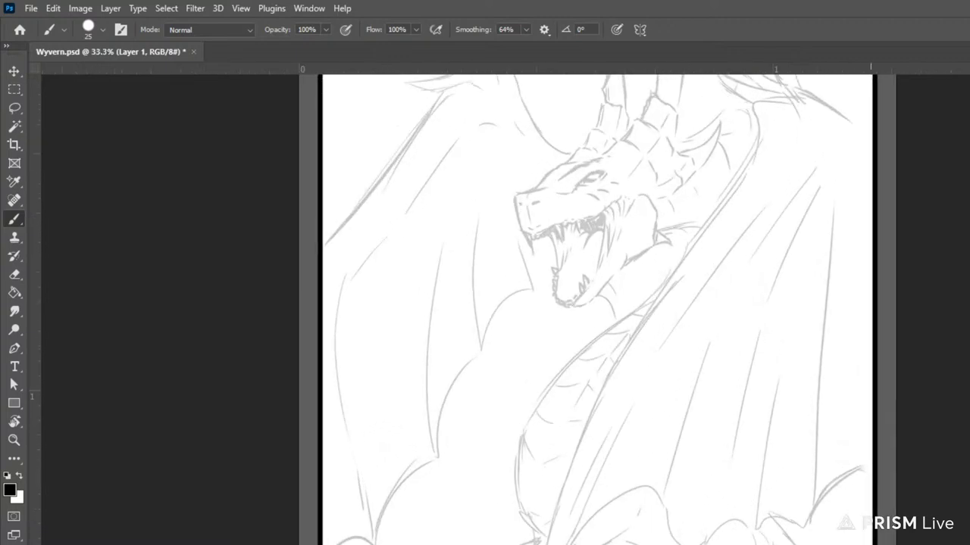
mouse_move(841, 533)
mouse_down()
mouse_move(815, 401)
mouse_move(830, 530)
mouse_up()
drag(772, 400, 841, 535)
drag(796, 447, 835, 542)
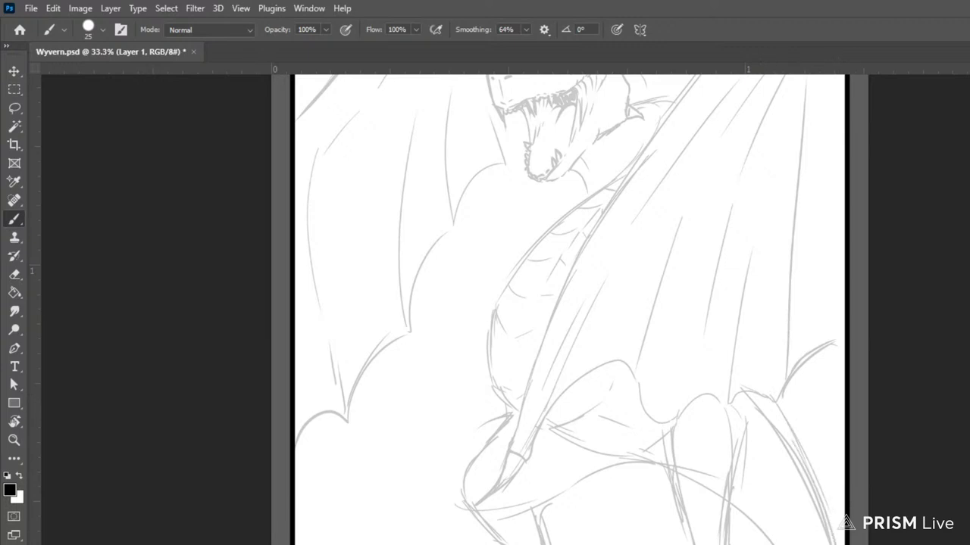
Sketch the tail arcing across the lower part of the frame, with a curved upright section rising below the far wing
key(ctrl+minus)
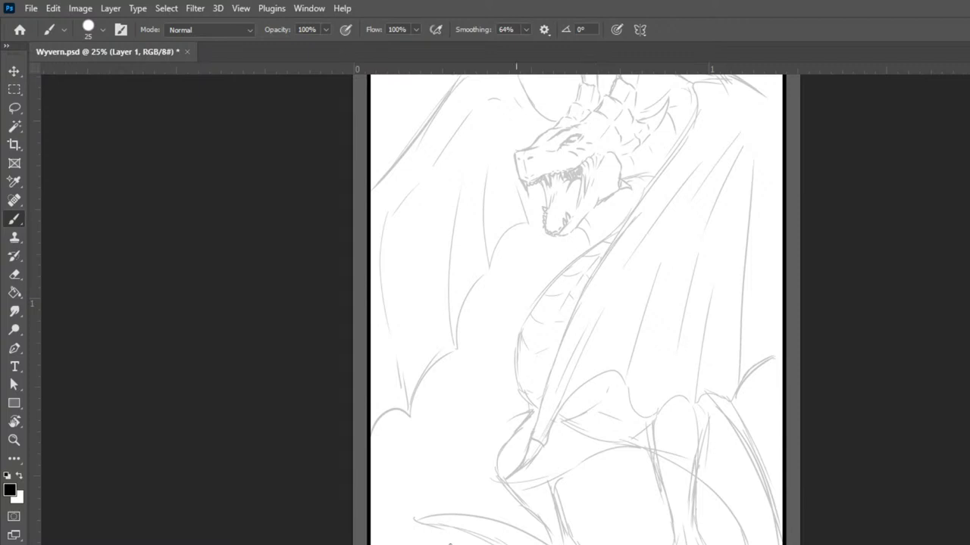
mouse_move(530, 540)
mouse_down()
mouse_move(423, 516)
mouse_move(373, 538)
mouse_up()
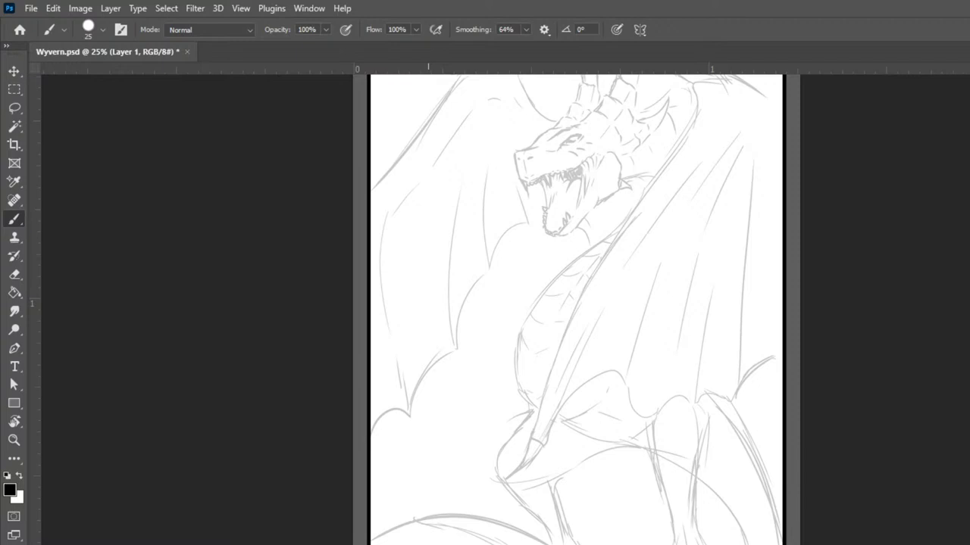
mouse_move(438, 506)
mouse_down()
mouse_move(431, 461)
mouse_move(496, 344)
mouse_move(444, 455)
mouse_move(436, 429)
mouse_move(471, 380)
mouse_move(444, 410)
mouse_move(479, 368)
mouse_move(456, 403)
mouse_move(450, 442)
mouse_up()
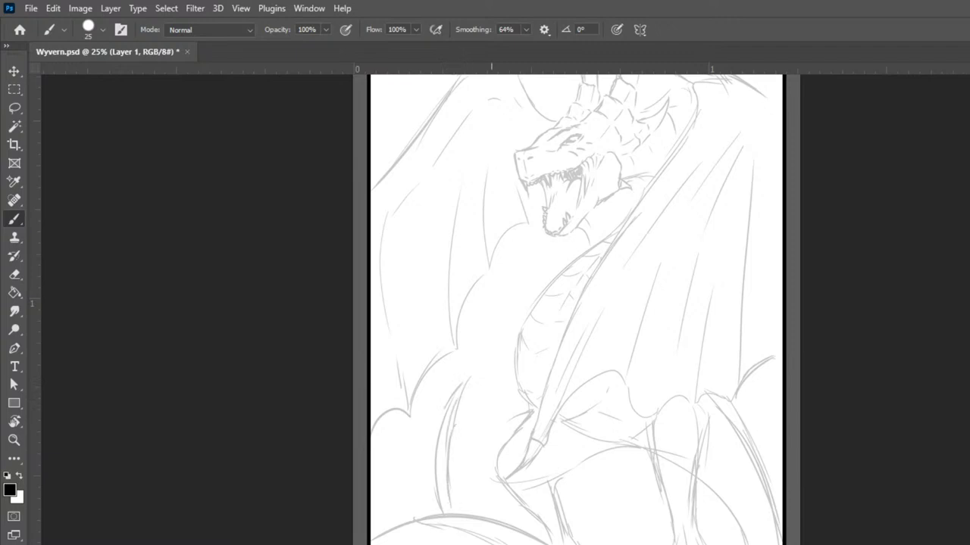
key(ctrl+minus)
key(ctrl+minus)
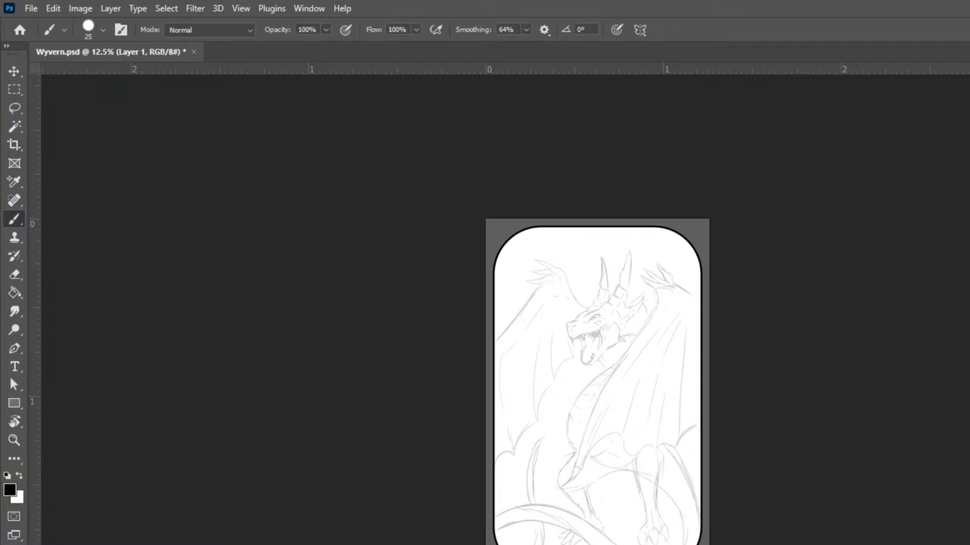
Add a new layer, Layer 2, for inking and fade the wyvern sketch on Layer 1
key(ctrl+plus)
key(ctrl+plus)
key(ctrl+plus)
key(ctrl+minus)
key(ctrl+minus)
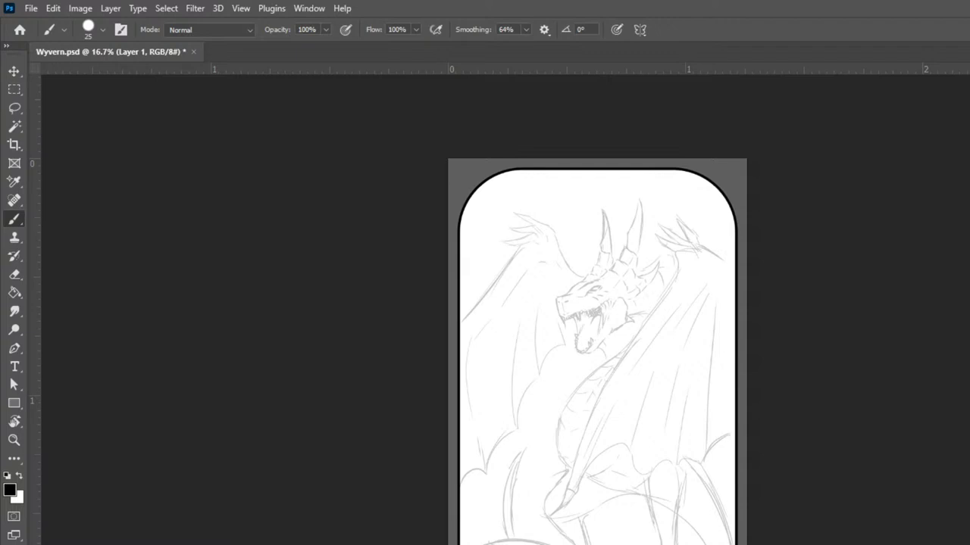
key(ctrl+plus)
key(ctrl+plus)
key(ctrl+plus)
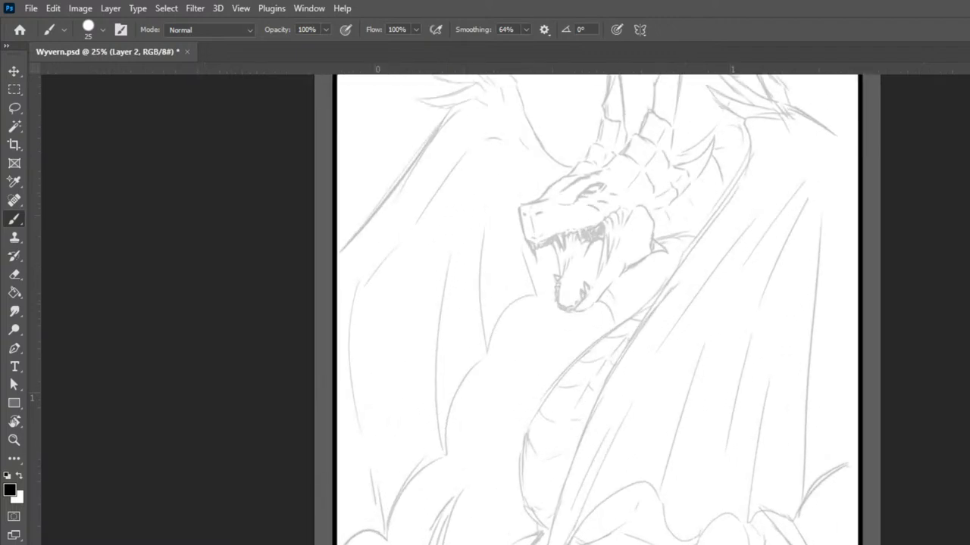
key(ctrl+minus)
key(ctrl+minus)
key(ctrl+minus)
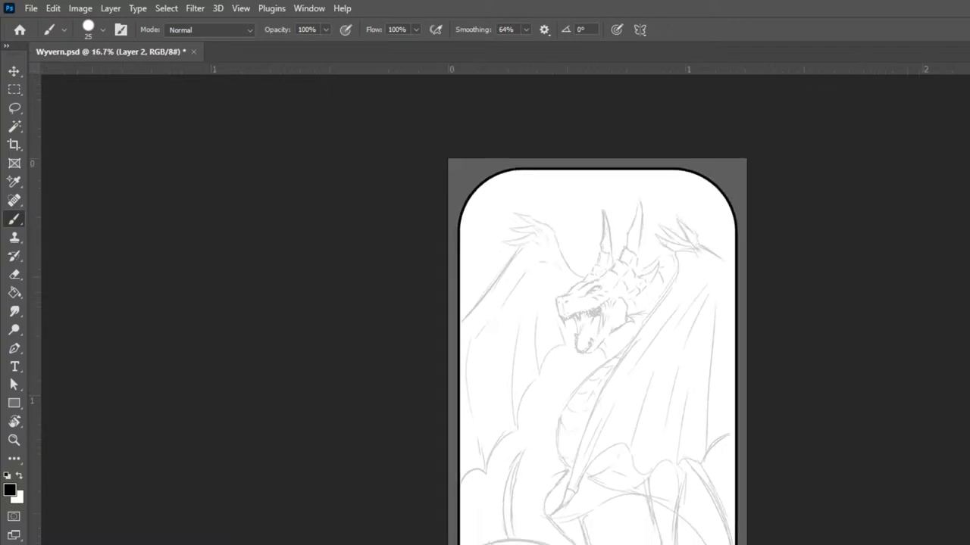
key(ctrl+plus)
key(ctrl+plus)
key(ctrl+plus)
key(ctrl+plus)
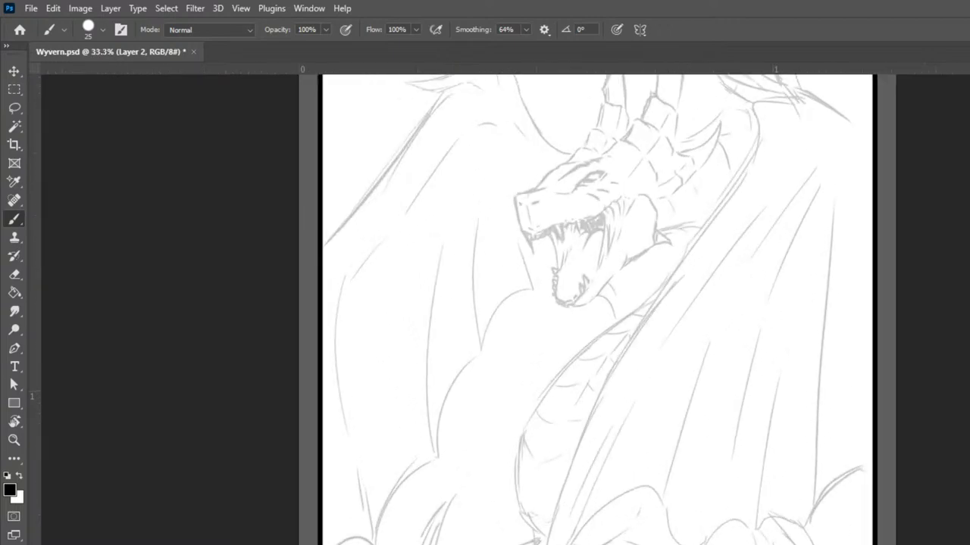
drag(784, 324, 966, 544)
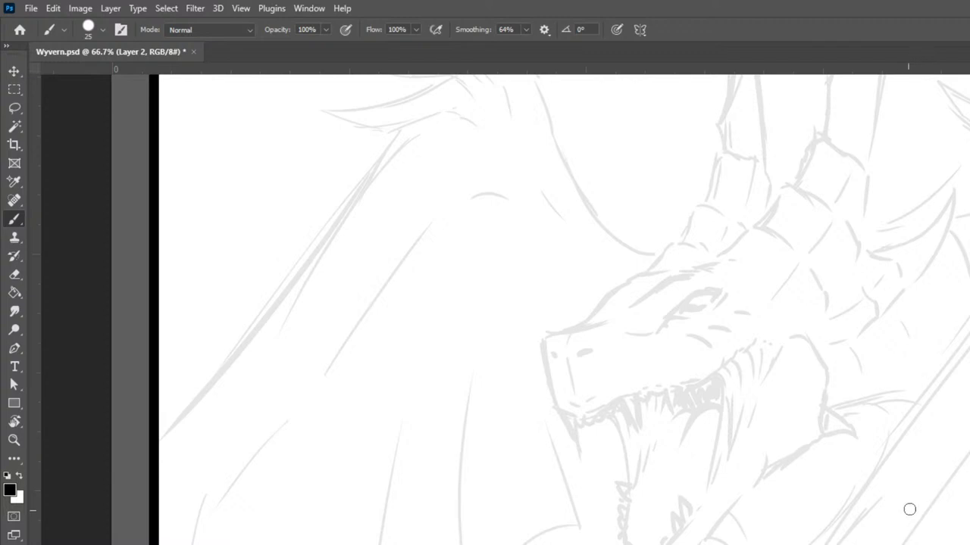
Ink the near brow ridge above the eye in black as a chain of rounded segments, using a size 10 brush
key(bracketleft)
key(ctrl+1)
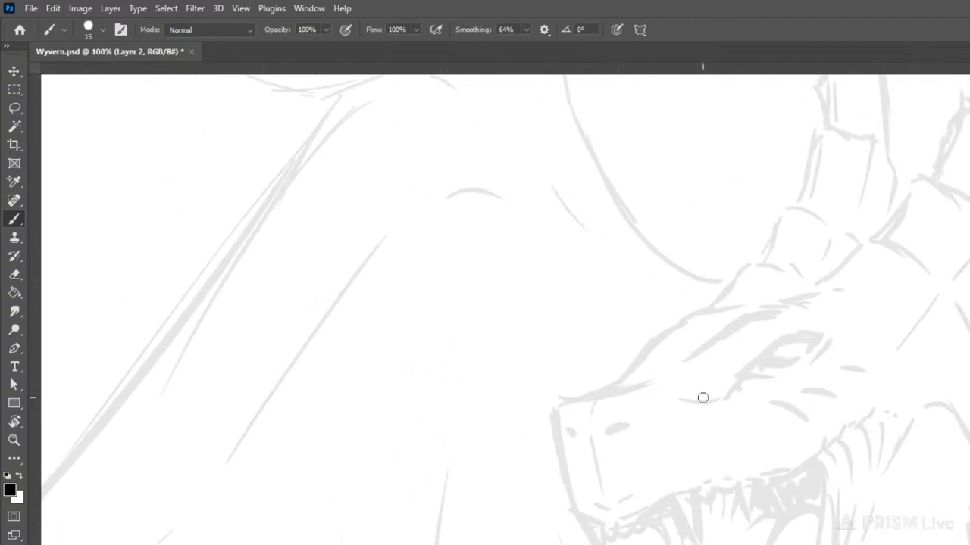
mouse_move(681, 395)
mouse_down()
mouse_move(722, 404)
mouse_move(740, 385)
mouse_up()
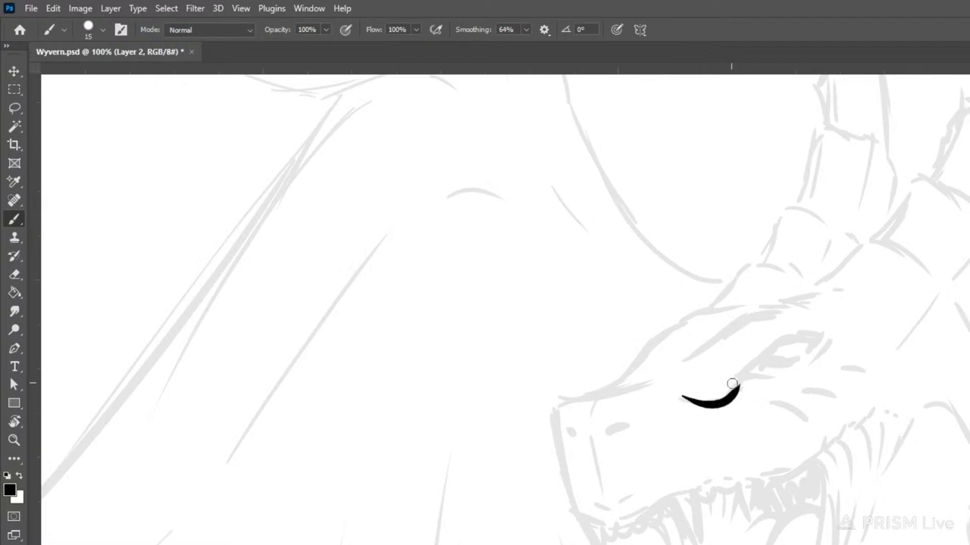
key(ctrl+z)
key(bracketleft)
mouse_move(679, 394)
mouse_down()
mouse_move(725, 400)
mouse_move(744, 360)
mouse_move(783, 336)
mouse_move(840, 338)
mouse_move(844, 303)
mouse_move(746, 366)
mouse_move(772, 330)
mouse_up()
drag(741, 369, 735, 356)
mouse_move(684, 374)
mouse_down()
mouse_move(738, 320)
mouse_move(788, 294)
mouse_move(794, 307)
mouse_move(840, 304)
mouse_move(845, 327)
mouse_up()
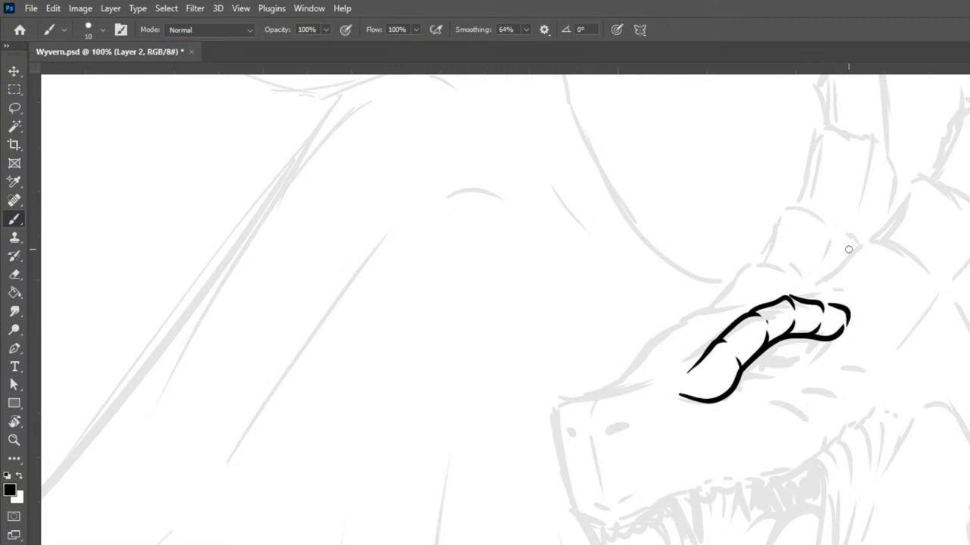
Ink the near eye beneath the brow ridge with solid black corners, lids and curved wrinkle lines around it
mouse_move(754, 360)
mouse_down()
mouse_move(797, 357)
mouse_move(813, 325)
mouse_up()
mouse_move(750, 362)
mouse_down()
mouse_move(758, 374)
mouse_move(737, 381)
mouse_move(786, 375)
mouse_up()
mouse_move(731, 388)
mouse_down()
mouse_move(783, 379)
mouse_move(796, 372)
mouse_move(763, 374)
mouse_move(811, 360)
mouse_up()
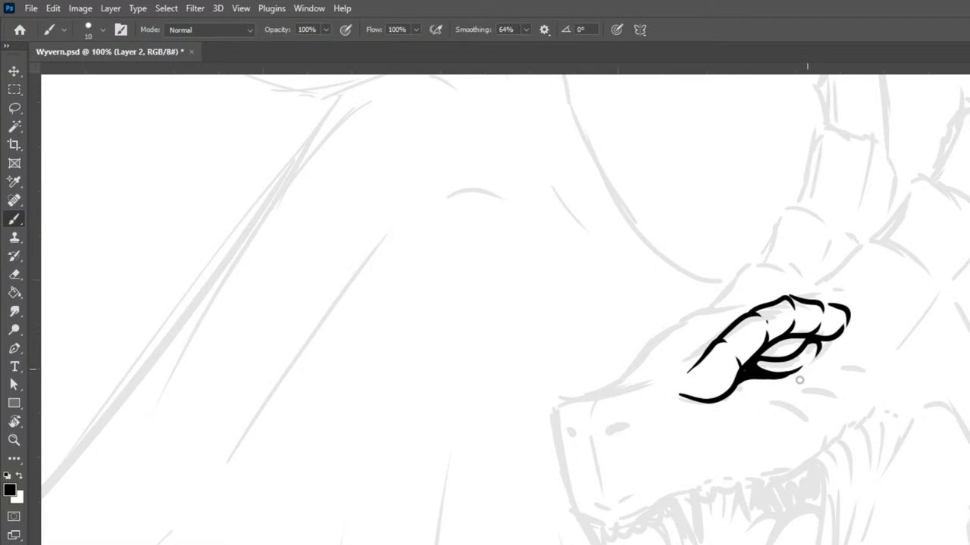
drag(827, 340, 815, 362)
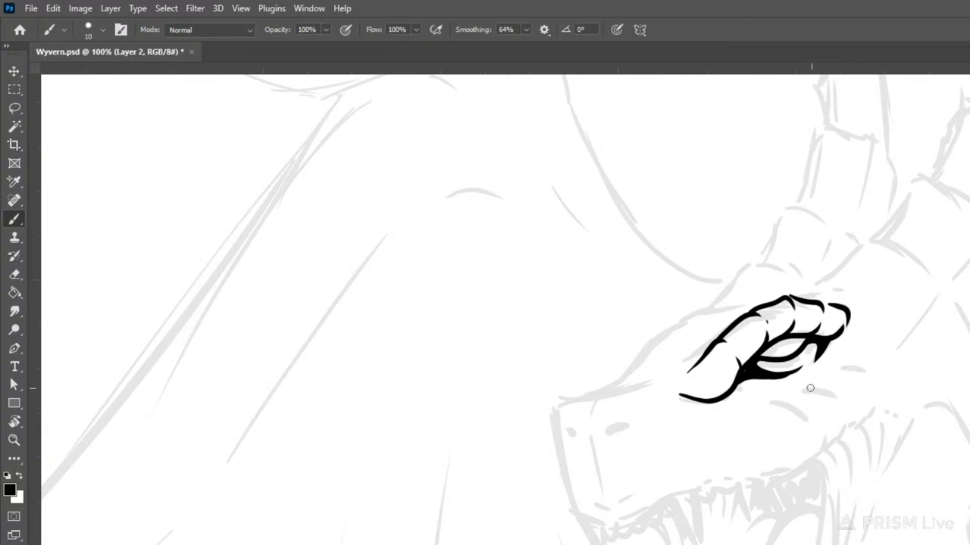
mouse_move(732, 391)
mouse_down()
mouse_move(816, 372)
mouse_move(828, 333)
mouse_up()
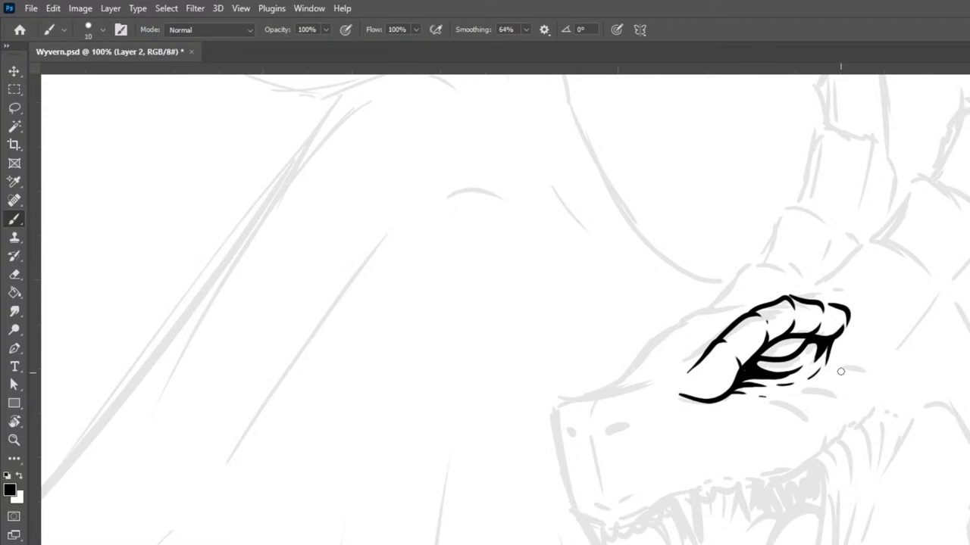
mouse_move(836, 350)
mouse_down()
mouse_move(824, 383)
mouse_move(800, 395)
mouse_up()
Ink three small hooked scales on the cheek behind and below the eye
mouse_move(847, 364)
mouse_down()
mouse_move(878, 355)
mouse_move(880, 384)
mouse_up()
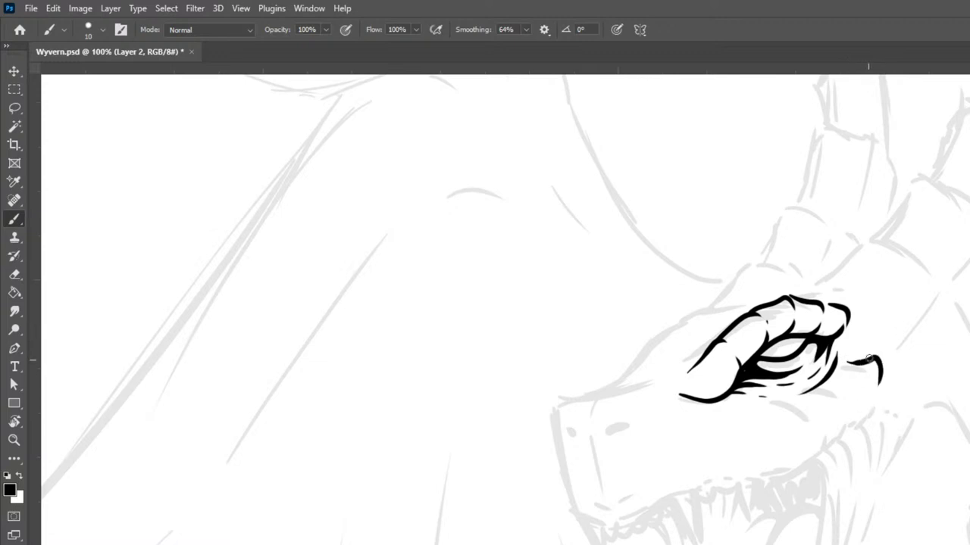
mouse_move(821, 387)
mouse_down()
mouse_move(854, 380)
mouse_move(850, 415)
mouse_move(801, 381)
mouse_move(827, 362)
mouse_move(844, 390)
mouse_move(839, 406)
mouse_move(833, 388)
mouse_move(846, 359)
mouse_move(787, 402)
mouse_move(813, 416)
mouse_move(828, 408)
mouse_move(843, 427)
mouse_move(827, 406)
mouse_move(797, 417)
mouse_up()
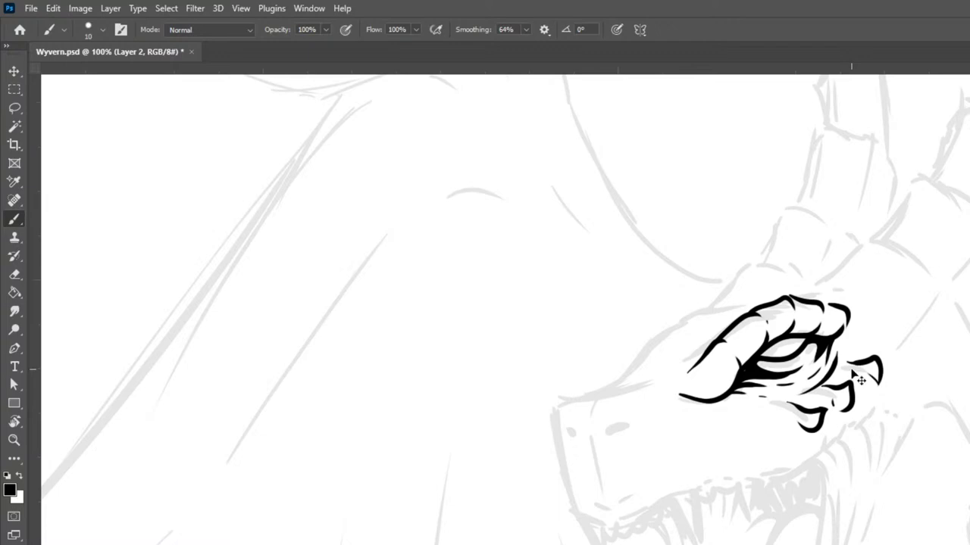
key(ctrl+minus)
key(ctrl+minus)
key(ctrl+minus)
key(ctrl+minus)
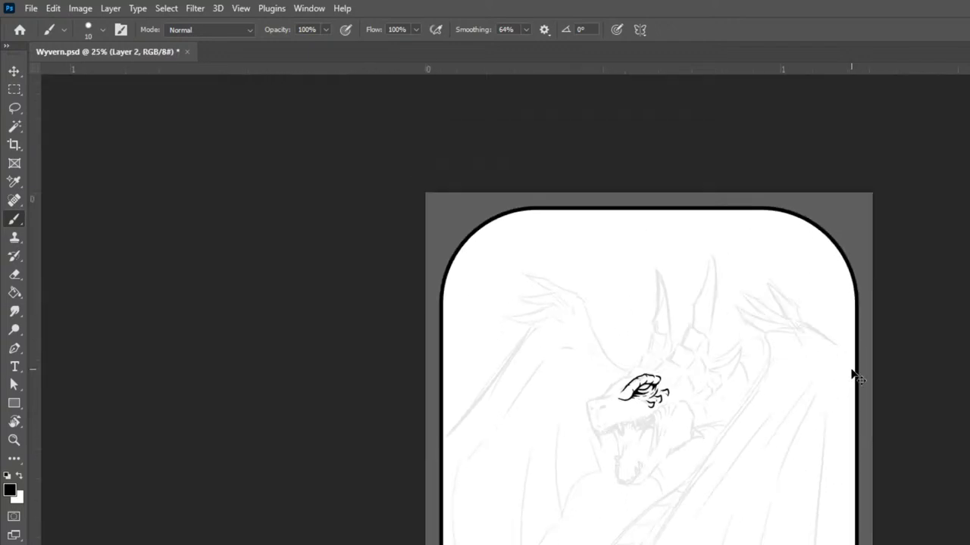
key(ctrl+plus)
key(ctrl+plus)
key(ctrl+plus)
key(ctrl+plus)
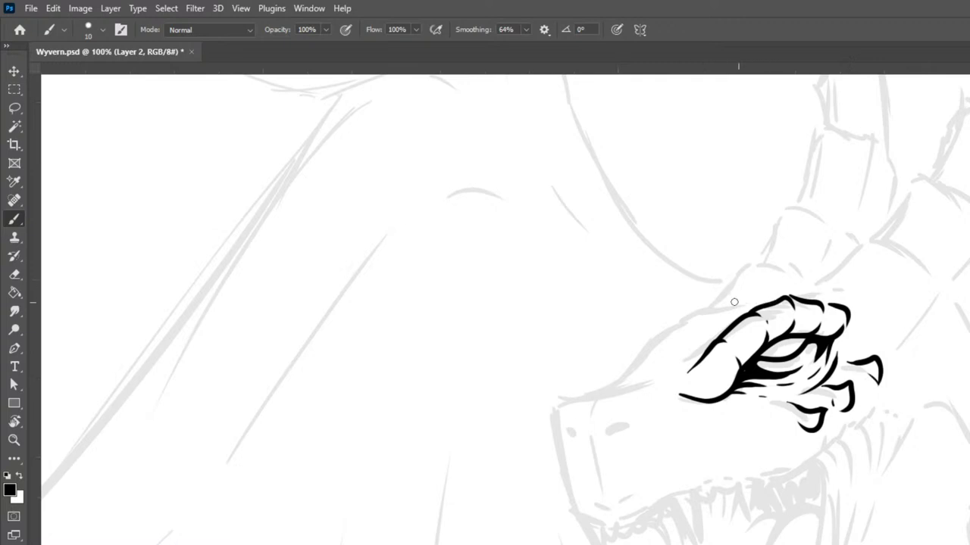
Ink the far brow ridge and upper snout contour, filling the hollow between the two brow ridges with black
mouse_move(616, 381)
mouse_down()
mouse_move(662, 326)
mouse_move(653, 332)
mouse_move(706, 302)
mouse_move(734, 326)
mouse_move(701, 306)
mouse_move(752, 322)
mouse_up()
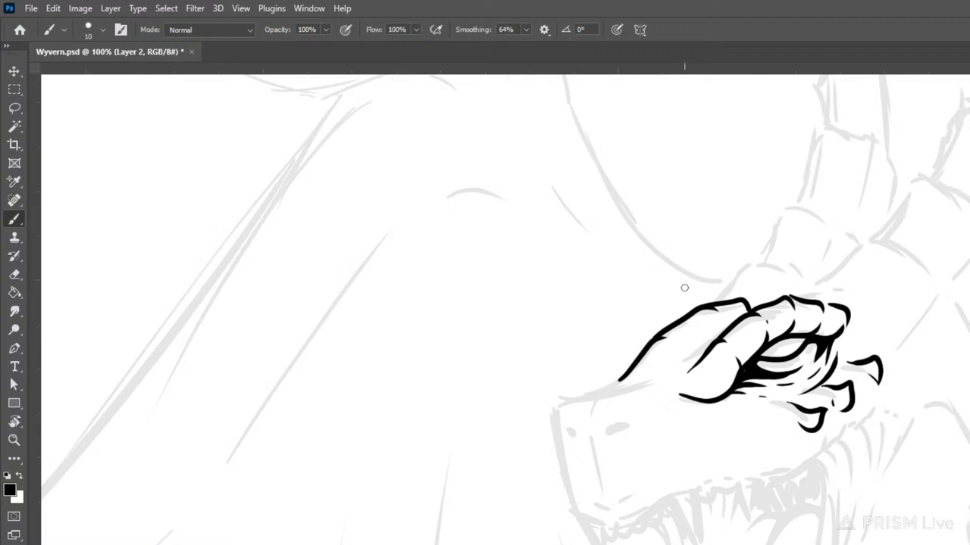
mouse_move(677, 345)
mouse_down()
mouse_move(680, 356)
mouse_move(654, 383)
mouse_up()
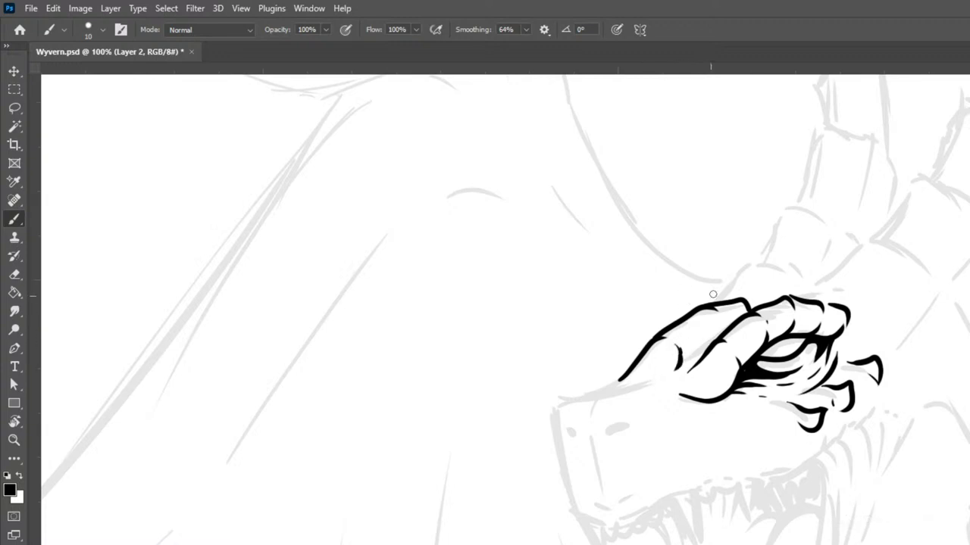
drag(725, 327, 719, 342)
mouse_move(677, 369)
mouse_down()
mouse_move(717, 331)
mouse_move(681, 367)
mouse_move(713, 348)
mouse_move(682, 356)
mouse_move(716, 349)
mouse_move(681, 354)
mouse_move(720, 332)
mouse_up()
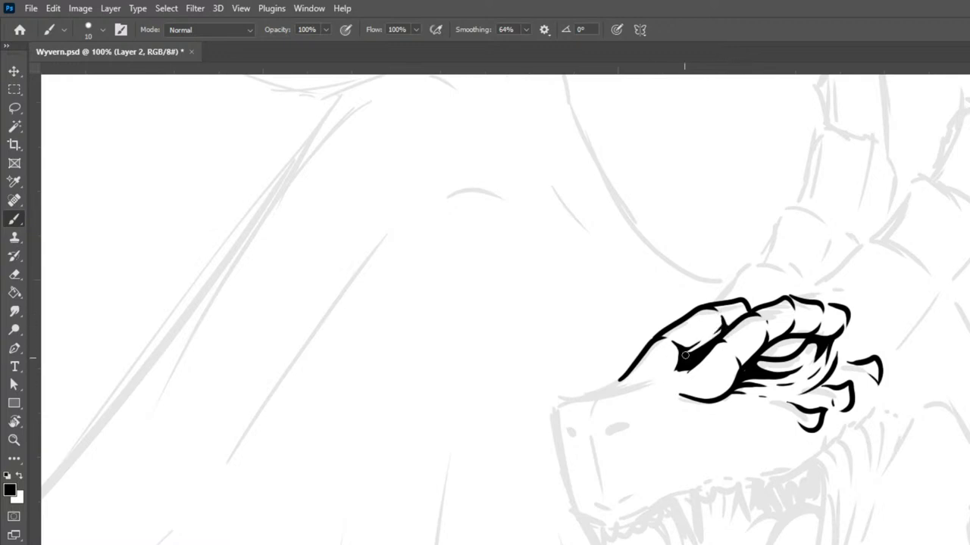
drag(679, 349, 669, 367)
Ink curved accent lines above both brow ridges and a black shadow along the near ridge's front lower edge
drag(794, 297, 855, 290)
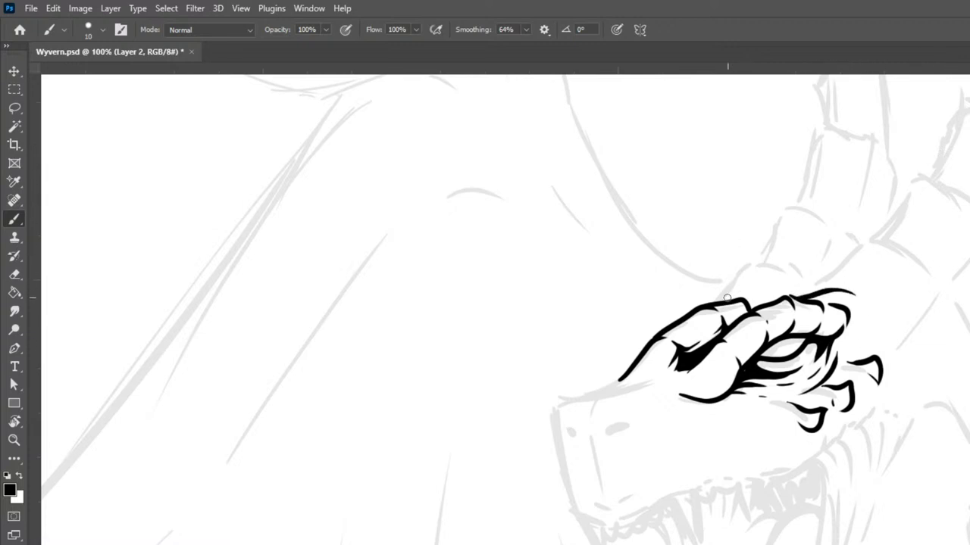
mouse_move(712, 304)
mouse_down()
mouse_move(742, 282)
mouse_move(770, 300)
mouse_up()
mouse_move(690, 391)
mouse_down()
mouse_move(726, 387)
mouse_move(697, 390)
mouse_move(721, 391)
mouse_move(743, 360)
mouse_move(686, 384)
mouse_move(713, 391)
mouse_move(738, 371)
mouse_up()
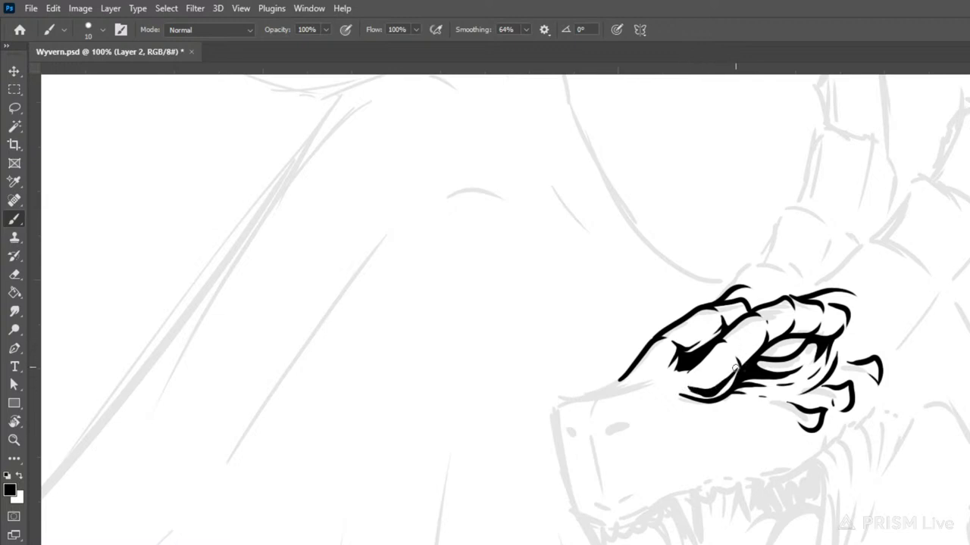
mouse_move(686, 386)
mouse_down()
mouse_move(709, 391)
mouse_move(734, 373)
mouse_up()
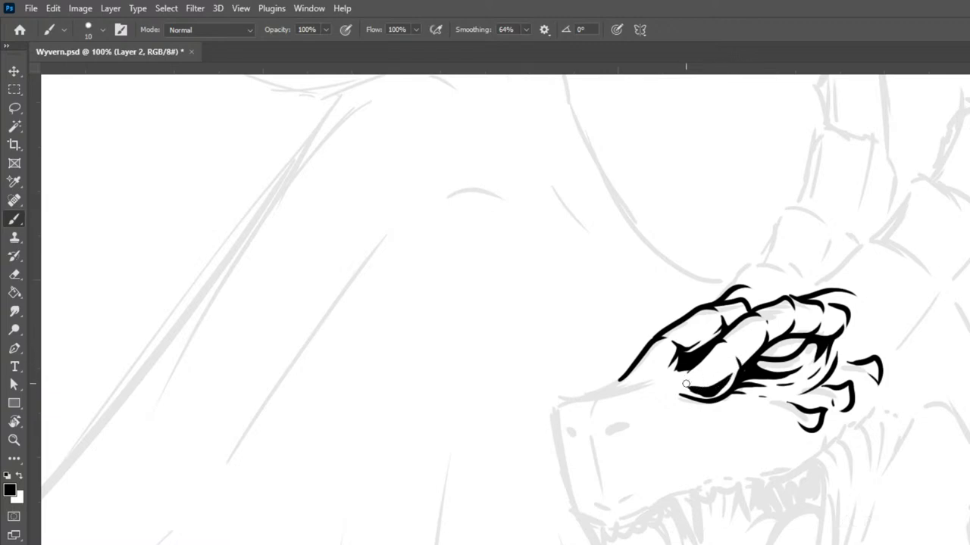
mouse_move(686, 386)
mouse_down()
mouse_move(711, 400)
mouse_move(727, 390)
mouse_up()
Ink a rounded plate on top of the head behind the far brow and fill the gap beneath it with black
key(ctrl+minus)
key(ctrl+minus)
key(ctrl+minus)
key(ctrl+plus)
key(ctrl+plus)
key(ctrl+plus)
mouse_move(734, 285)
mouse_down()
mouse_move(758, 256)
mouse_move(795, 262)
mouse_move(820, 297)
mouse_up()
mouse_move(748, 307)
mouse_down()
mouse_move(758, 291)
mouse_move(744, 283)
mouse_move(737, 287)
mouse_move(778, 291)
mouse_move(812, 279)
mouse_up()
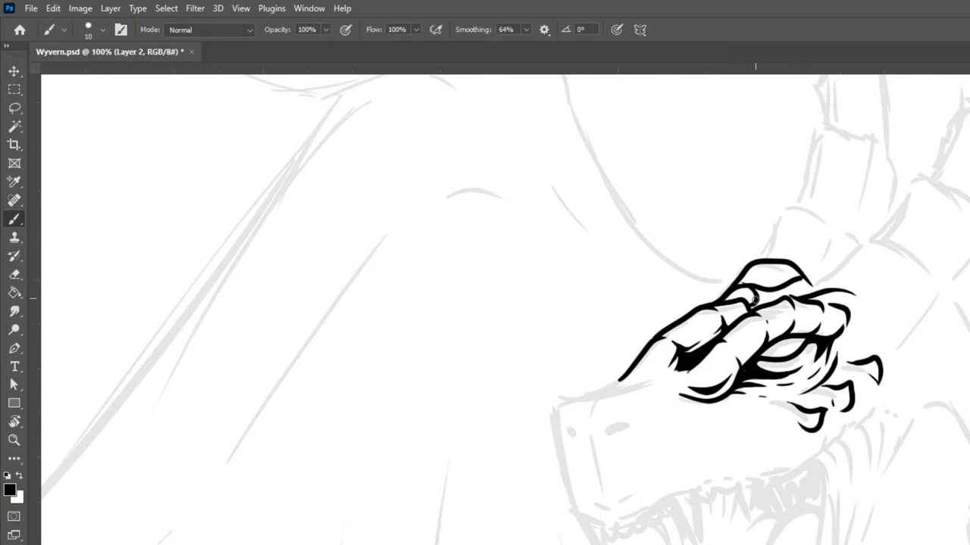
mouse_move(760, 300)
mouse_down()
mouse_move(797, 289)
mouse_move(770, 288)
mouse_move(801, 286)
mouse_move(760, 294)
mouse_move(801, 287)
mouse_move(764, 295)
mouse_move(779, 297)
mouse_move(787, 284)
mouse_move(760, 296)
mouse_move(811, 287)
mouse_move(787, 284)
mouse_move(823, 291)
mouse_move(799, 278)
mouse_move(792, 284)
mouse_move(817, 290)
mouse_up()
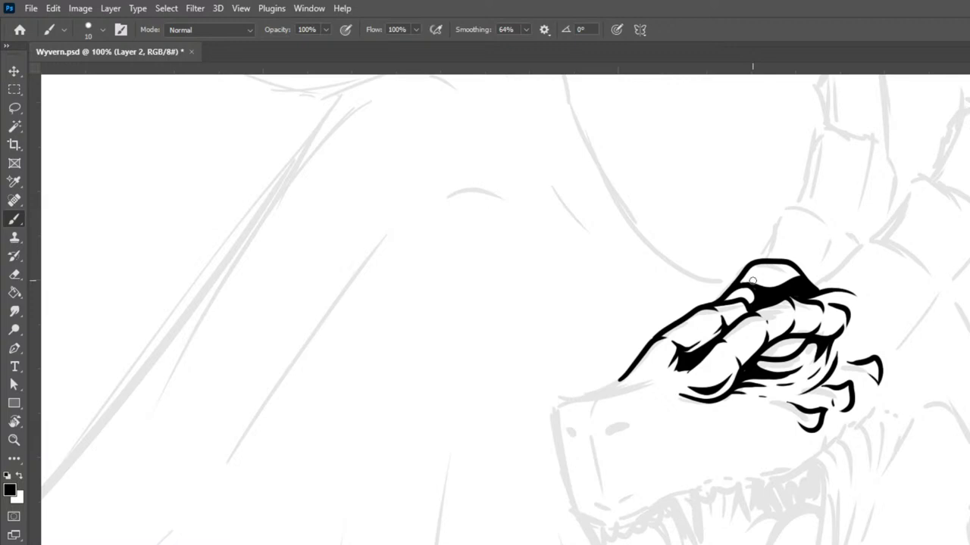
Add a small snout mark and ink the crown's angular outline, with notched plate corners running down the back of the head
drag(634, 378, 650, 375)
mouse_move(812, 296)
mouse_down()
mouse_move(873, 240)
mouse_move(922, 262)
mouse_move(947, 294)
mouse_move(959, 290)
mouse_move(946, 312)
mouse_move(933, 298)
mouse_move(968, 329)
mouse_up()
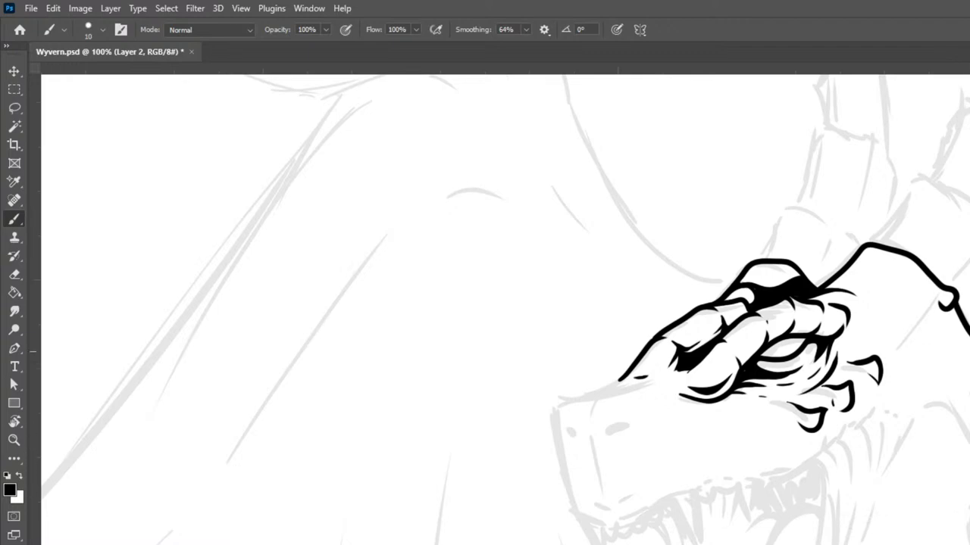
key(ctrl+minus)
key(ctrl+minus)
key(ctrl+minus)
key(ctrl+minus)
key(ctrl+minus)
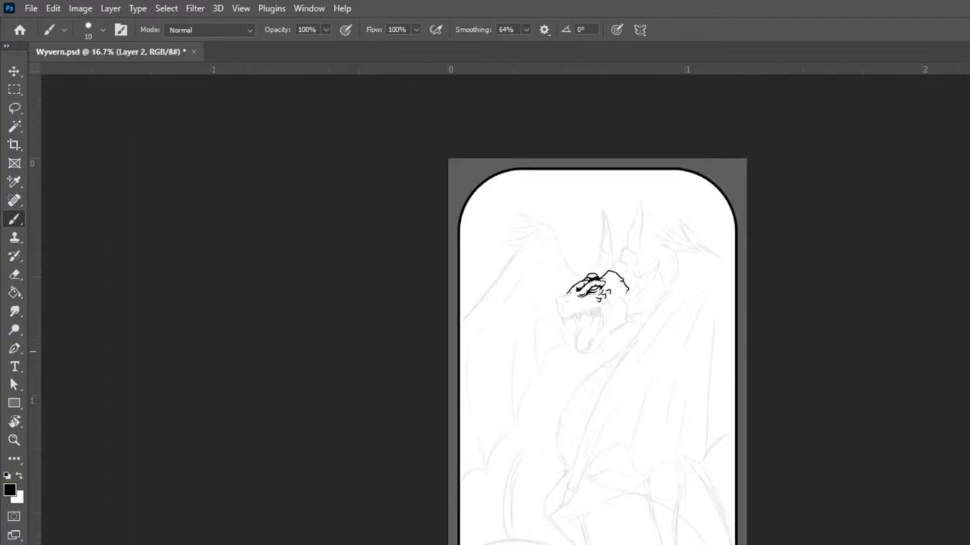
key(ctrl+plus)
key(ctrl+plus)
key(ctrl+plus)
key(ctrl+plus)
drag(831, 297, 962, 544)
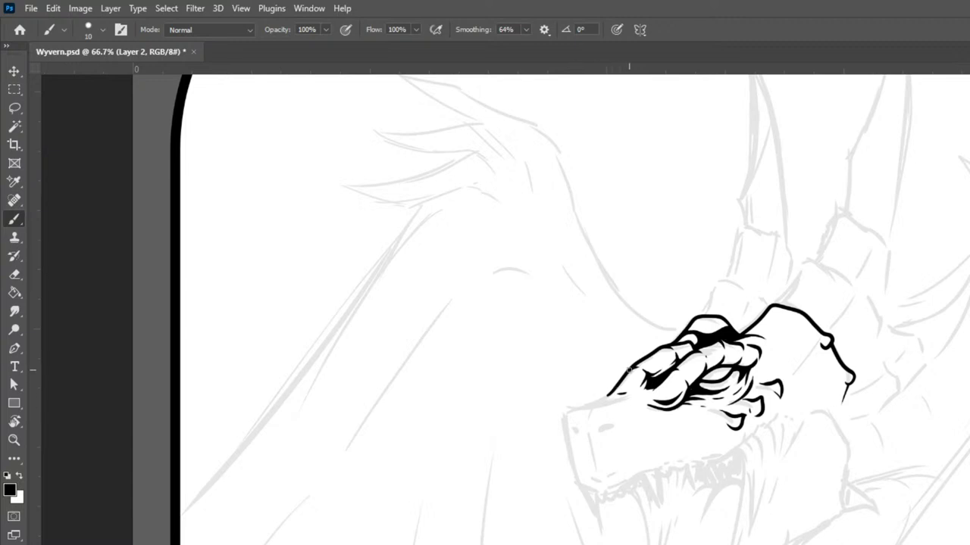
Ink the snout with its bridge, blunt front, nostrils and upper lip, continuing the upper jaw edge to the mouth corner
mouse_move(611, 395)
mouse_down()
mouse_move(559, 416)
mouse_move(565, 426)
mouse_up()
drag(623, 418, 635, 406)
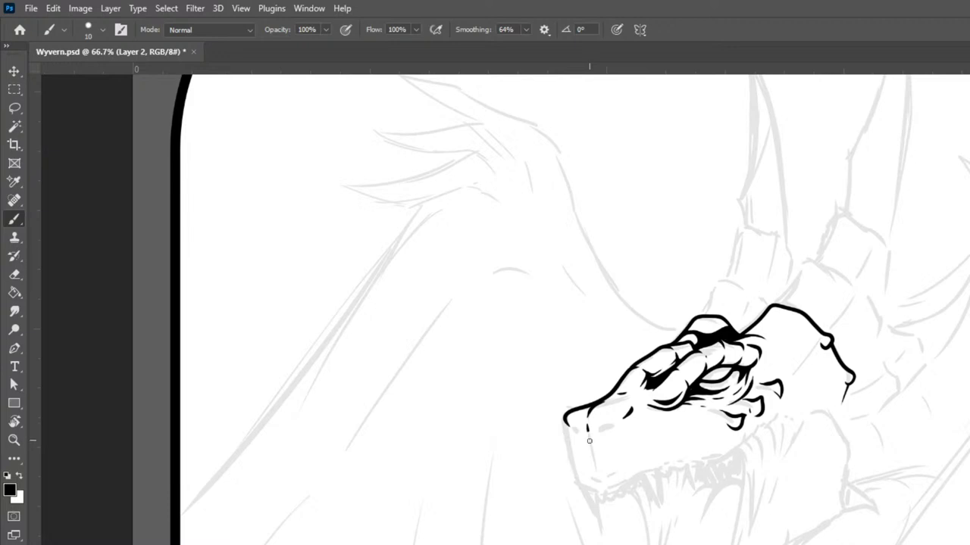
mouse_move(593, 454)
mouse_down()
mouse_move(606, 426)
mouse_move(620, 422)
mouse_up()
mouse_move(565, 434)
mouse_down()
mouse_move(595, 487)
mouse_move(575, 464)
mouse_move(580, 491)
mouse_move(606, 497)
mouse_move(664, 464)
mouse_up()
drag(609, 481, 651, 457)
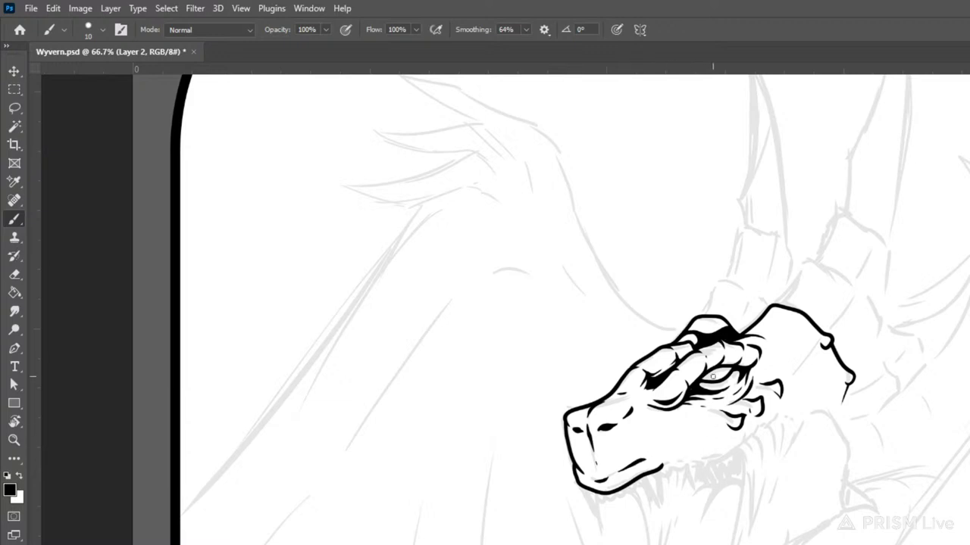
drag(662, 464, 749, 441)
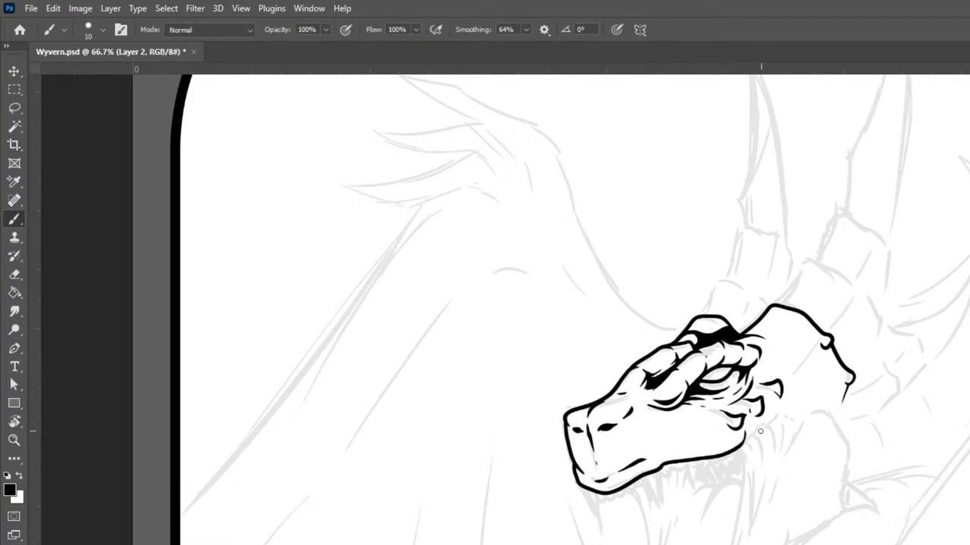
Ink the cheek scales' rounded outer edge and define the near crown plate and the far horn's base plate
mouse_move(757, 438)
mouse_down()
mouse_move(756, 410)
mouse_move(767, 432)
mouse_move(783, 395)
mouse_up()
drag(800, 315, 761, 376)
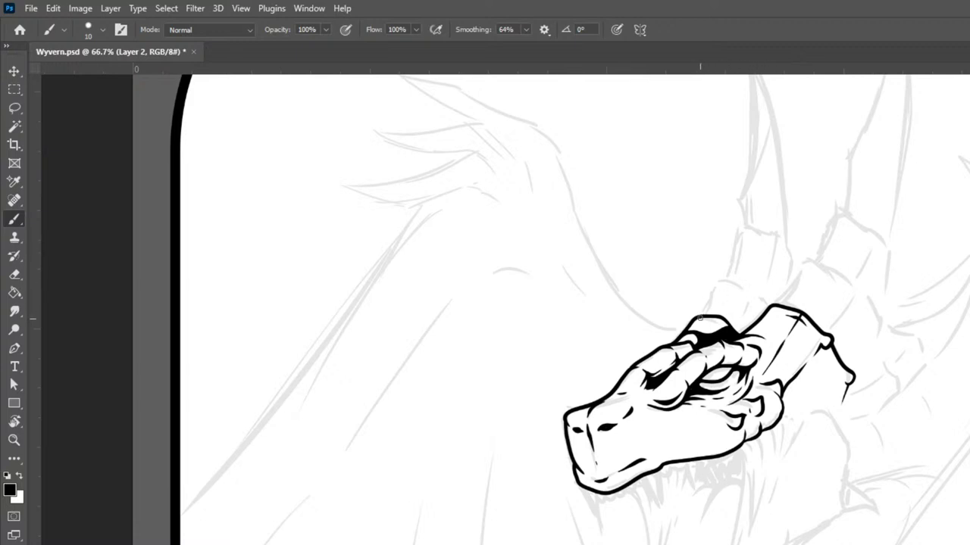
mouse_move(698, 316)
mouse_down()
mouse_move(722, 272)
mouse_move(759, 288)
mouse_move(766, 304)
mouse_up()
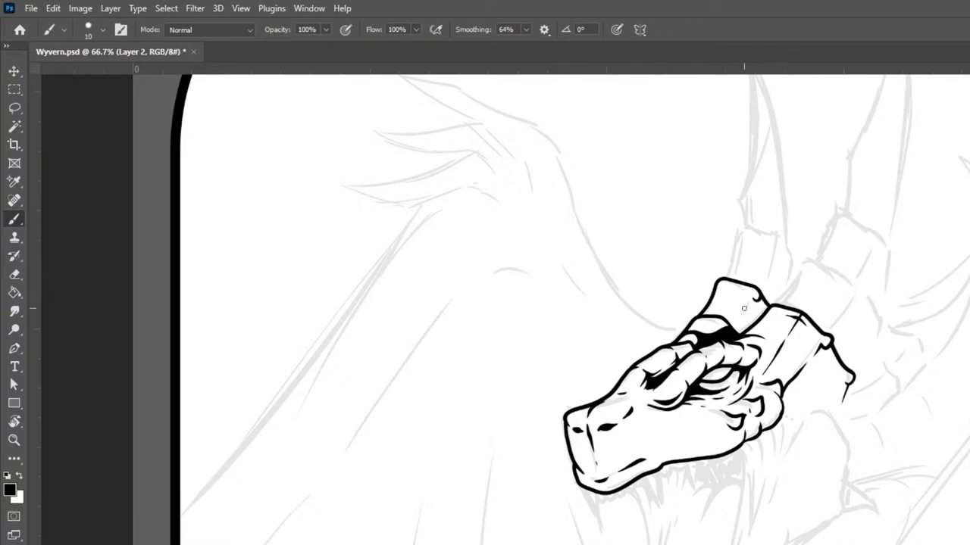
Detail the far horn's base plate, ink the ridged horn segment above it and blacken the gap beside the near horn
drag(748, 287, 750, 284)
mouse_move(723, 278)
mouse_down()
mouse_move(735, 224)
mouse_move(746, 219)
mouse_move(748, 231)
mouse_move(750, 222)
mouse_move(767, 238)
mouse_move(786, 231)
mouse_move(799, 259)
mouse_move(784, 294)
mouse_up()
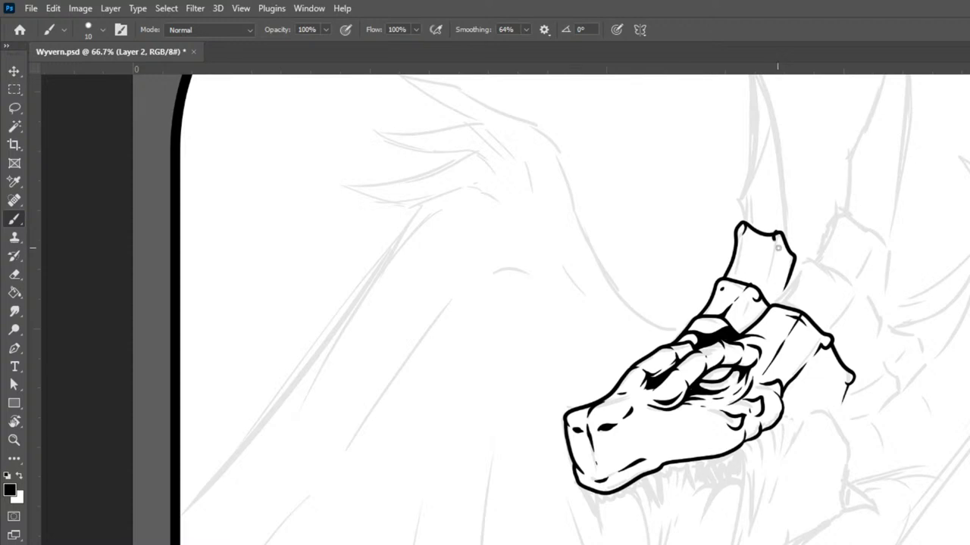
drag(774, 237, 778, 262)
drag(763, 294, 772, 241)
mouse_move(764, 297)
mouse_down()
mouse_move(790, 278)
mouse_move(780, 294)
mouse_move(793, 275)
mouse_move(782, 293)
mouse_move(809, 251)
mouse_move(819, 249)
mouse_move(828, 270)
mouse_up()
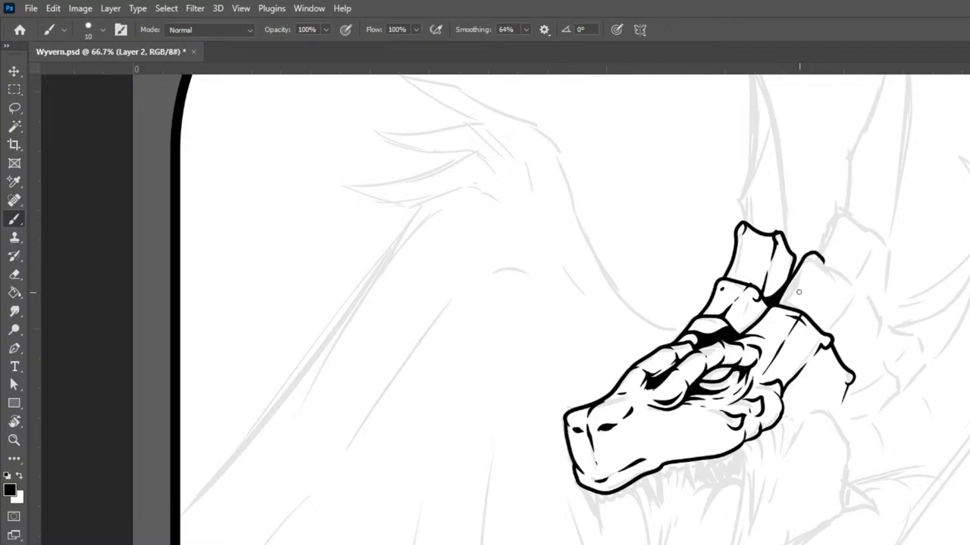
Ink the near horn's second segment with a notched upper rim, a knobbed corner and an angular outer side
mouse_move(778, 301)
mouse_down()
mouse_move(821, 226)
mouse_move(831, 243)
mouse_move(806, 273)
mouse_move(832, 246)
mouse_move(823, 260)
mouse_move(858, 279)
mouse_up()
drag(853, 282, 856, 294)
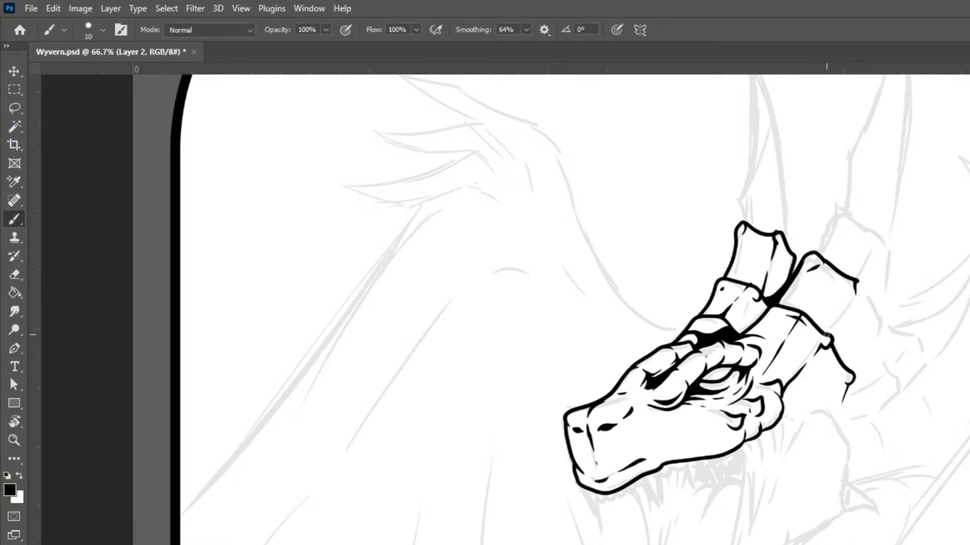
mouse_move(824, 333)
mouse_down()
mouse_move(866, 270)
mouse_move(861, 288)
mouse_move(858, 278)
mouse_move(862, 304)
mouse_move(873, 343)
mouse_up()
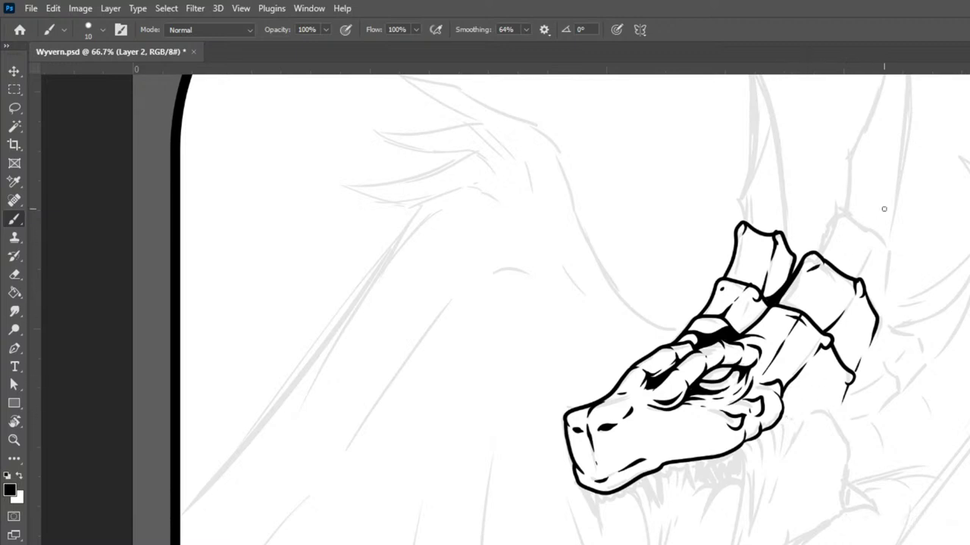
Ink a third, smaller segment with knobbed corners on top of the near horn's second segment
key(ctrl+minus)
key(ctrl+minus)
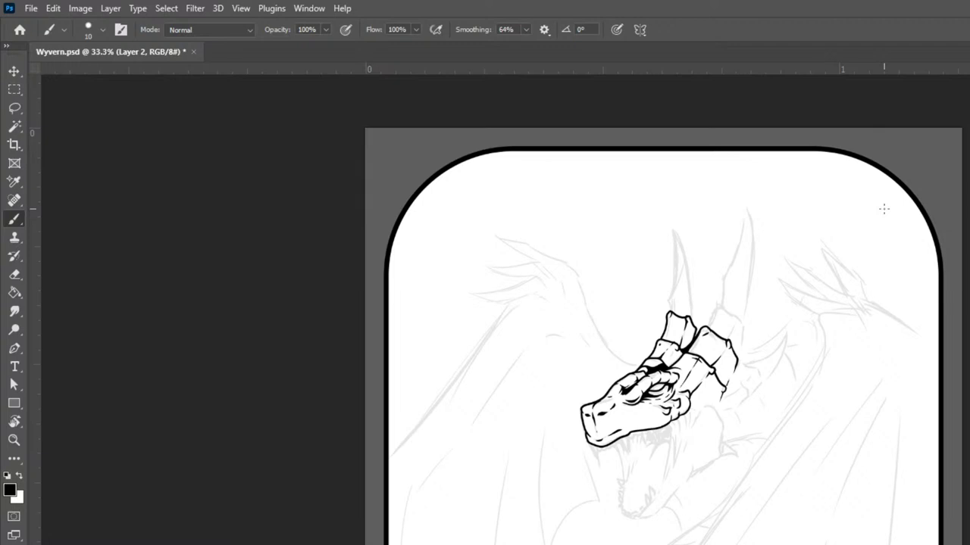
key(ctrl+plus)
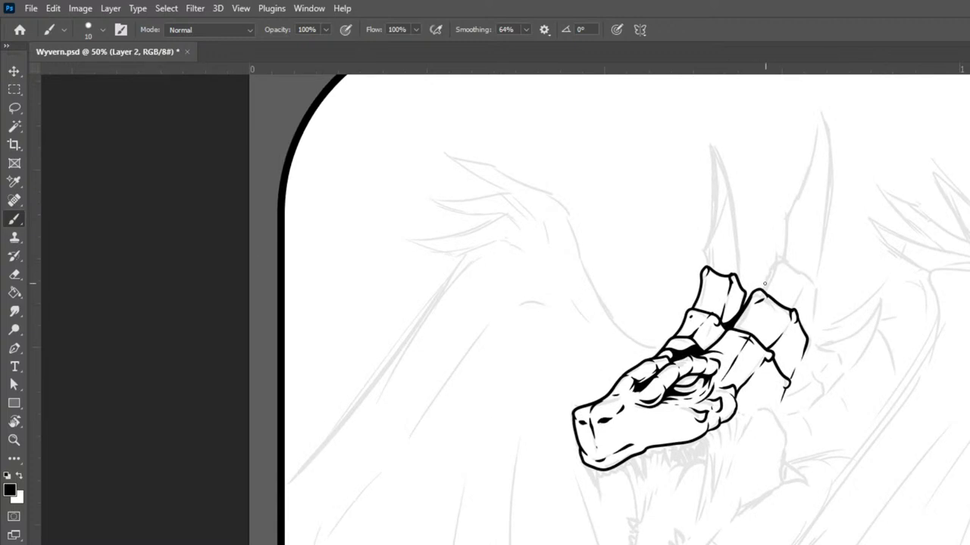
mouse_move(760, 290)
mouse_down()
mouse_move(772, 250)
mouse_move(781, 269)
mouse_move(804, 269)
mouse_move(798, 294)
mouse_move(809, 276)
mouse_move(819, 304)
mouse_move(802, 345)
mouse_up()
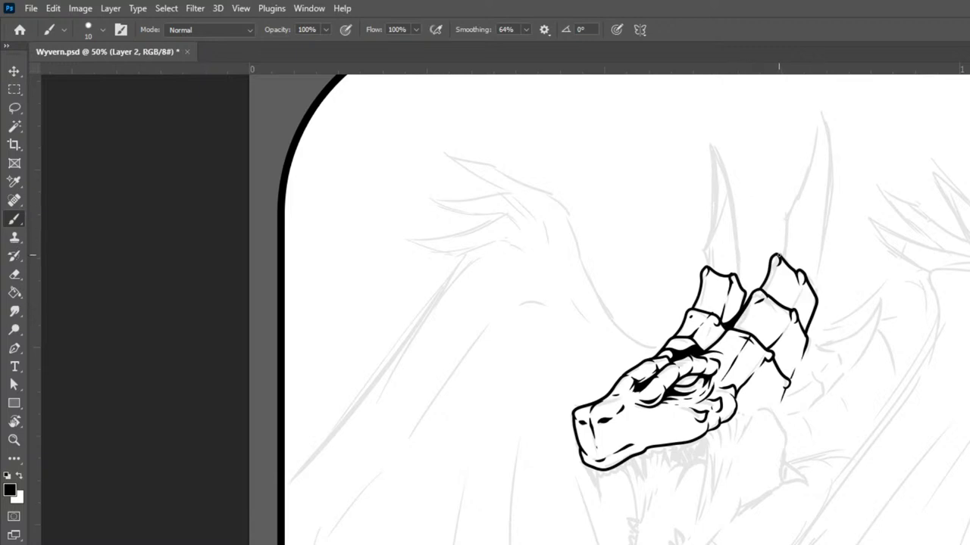
Outline the long curved, pointed tips of the near and far horns, redrawing the near one with a fuller curve
mouse_move(781, 250)
mouse_down()
mouse_move(783, 210)
mouse_move(795, 202)
mouse_move(825, 109)
mouse_move(824, 206)
mouse_move(806, 282)
mouse_move(812, 309)
mouse_up()
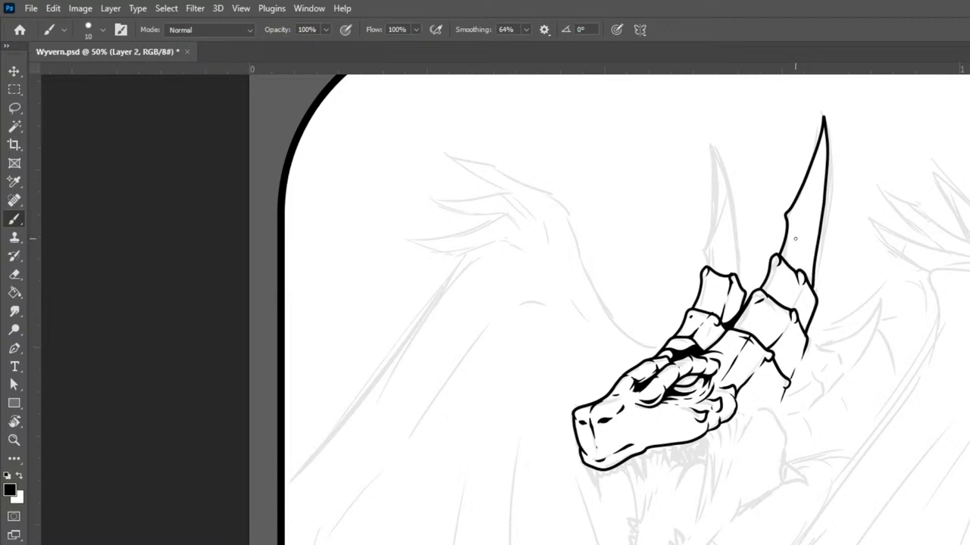
key(ctrl+z)
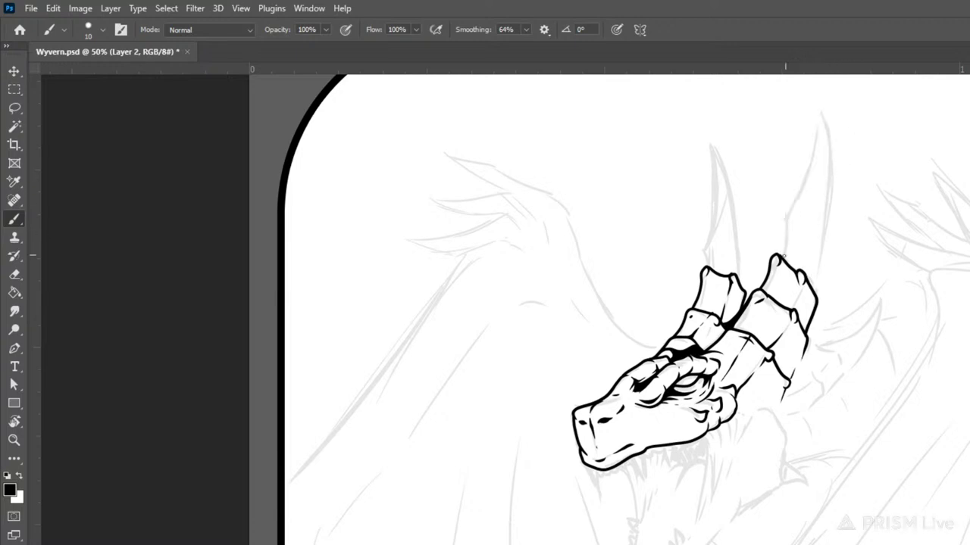
mouse_move(781, 256)
mouse_down()
mouse_move(785, 207)
mouse_move(815, 158)
mouse_move(820, 104)
mouse_move(831, 186)
mouse_move(814, 301)
mouse_up()
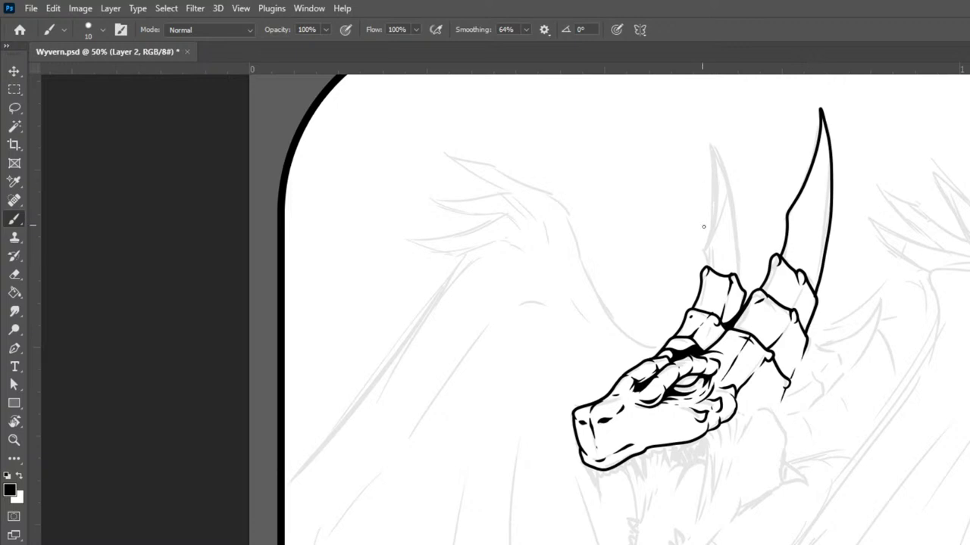
mouse_move(708, 269)
mouse_down()
mouse_move(716, 177)
mouse_move(710, 130)
mouse_move(734, 274)
mouse_up()
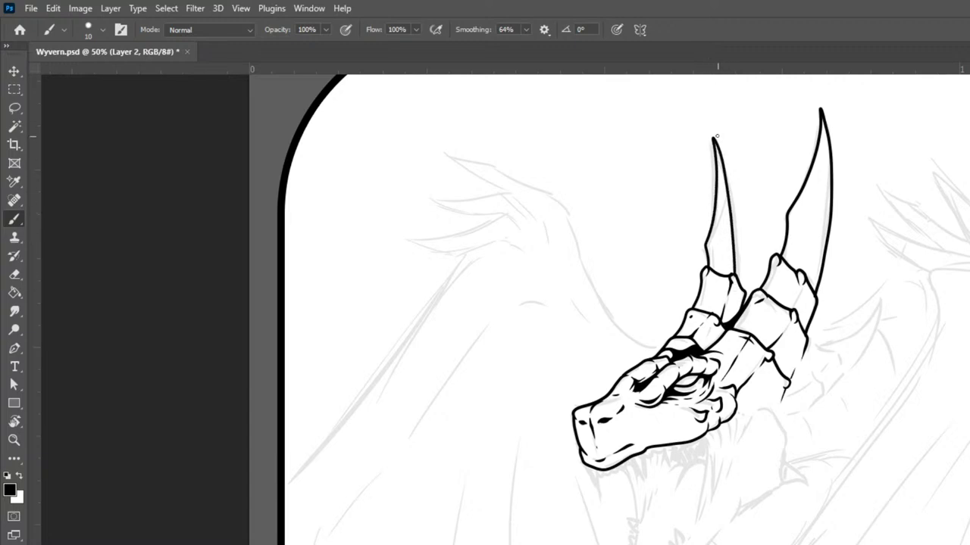
Fill the far horn's tip with solid black using a size 30 brush and refine its edges at size 15
drag(716, 147, 732, 267)
drag(715, 142, 713, 222)
drag(716, 144, 726, 199)
mouse_move(720, 165)
mouse_down()
mouse_move(721, 229)
mouse_move(721, 211)
mouse_up()
key(bracketright)
key(bracketright)
key(bracketright)
key(bracketright)
mouse_move(724, 172)
mouse_down()
mouse_move(706, 250)
mouse_move(721, 182)
mouse_move(727, 262)
mouse_move(708, 245)
mouse_move(716, 274)
mouse_move(732, 277)
mouse_move(724, 243)
mouse_move(726, 265)
mouse_move(719, 257)
mouse_move(718, 209)
mouse_move(712, 258)
mouse_up()
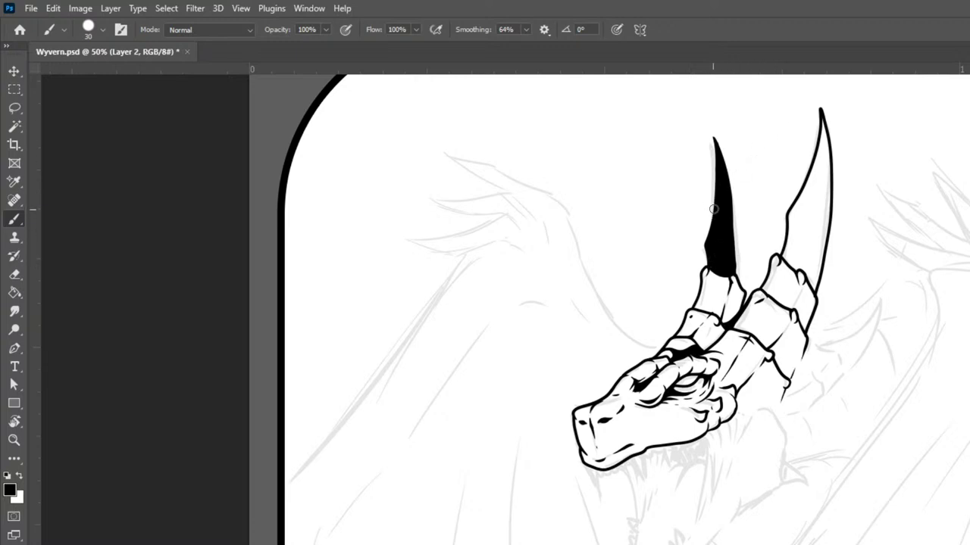
key(bracketleft)
key(bracketleft)
key(bracketleft)
mouse_move(718, 153)
mouse_down()
mouse_move(713, 143)
mouse_move(742, 297)
mouse_up()
Thicken the near horn tip's outline and fill the whole tip with solid black using a size 25 brush
mouse_move(822, 115)
mouse_down()
mouse_move(815, 171)
mouse_move(784, 228)
mouse_move(793, 251)
mouse_move(788, 217)
mouse_move(781, 259)
mouse_move(792, 213)
mouse_move(781, 262)
mouse_move(808, 268)
mouse_move(818, 300)
mouse_move(791, 225)
mouse_up()
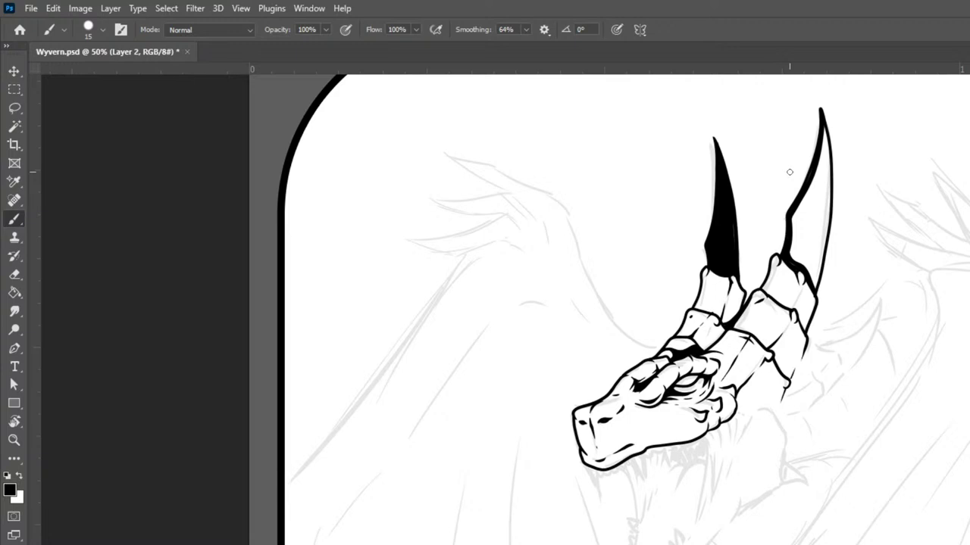
drag(797, 187, 818, 131)
key(ctrl+z)
key(bracketright)
drag(824, 128, 816, 220)
drag(826, 147, 812, 297)
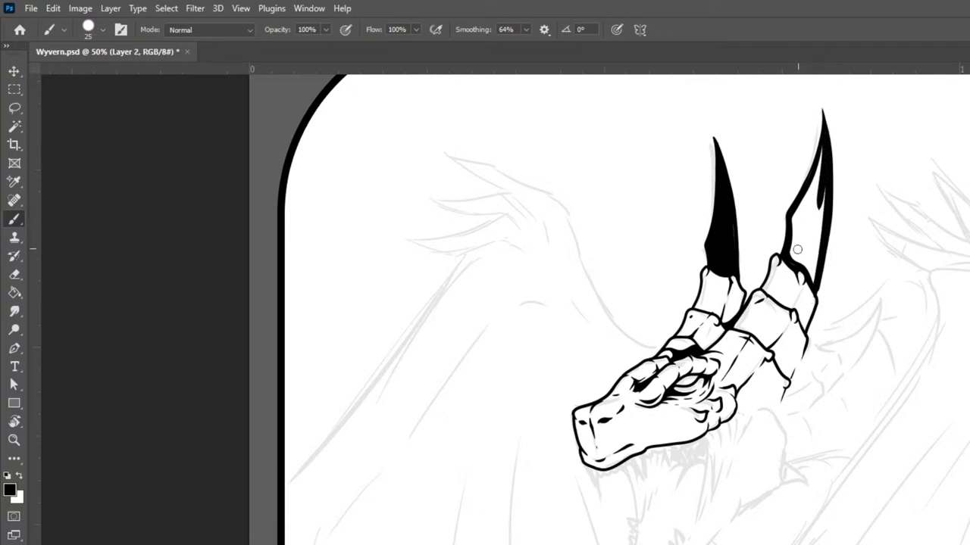
drag(790, 255, 817, 291)
mouse_move(814, 233)
mouse_down()
mouse_move(823, 177)
mouse_move(819, 282)
mouse_up()
mouse_move(824, 145)
mouse_down()
mouse_move(792, 226)
mouse_move(799, 261)
mouse_move(819, 281)
mouse_move(788, 238)
mouse_move(797, 264)
mouse_move(819, 275)
mouse_move(822, 173)
mouse_move(811, 278)
mouse_move(807, 195)
mouse_move(818, 175)
mouse_move(803, 267)
mouse_move(799, 217)
mouse_move(810, 190)
mouse_move(793, 229)
mouse_move(798, 250)
mouse_move(793, 243)
mouse_move(799, 153)
mouse_up()
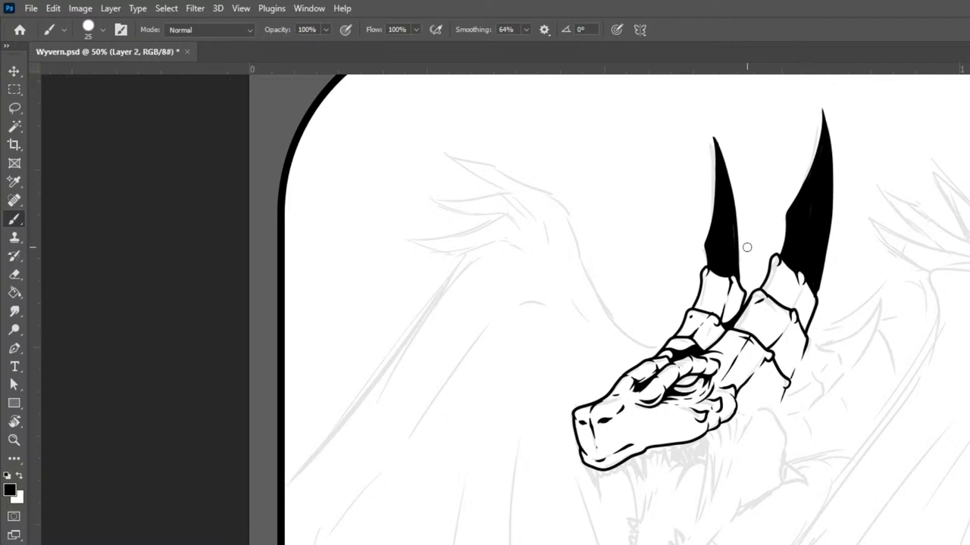
Cut curved white highlight marks into the black tips of both horns
mouse_move(712, 261)
mouse_down()
mouse_move(738, 239)
mouse_move(733, 214)
mouse_up()
mouse_move(791, 252)
mouse_down()
mouse_move(809, 239)
mouse_move(816, 273)
mouse_up()
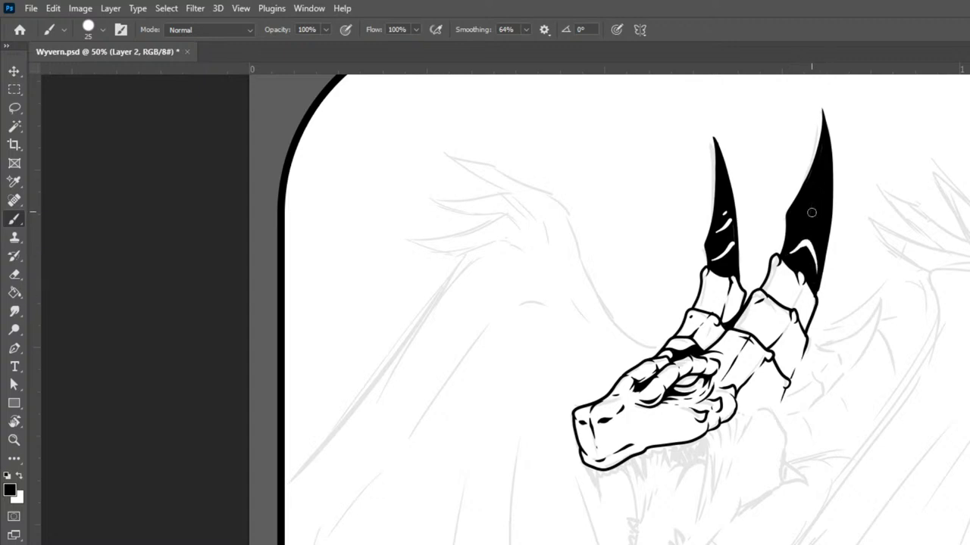
mouse_move(800, 211)
mouse_down()
mouse_move(816, 211)
mouse_move(824, 225)
mouse_up()
drag(809, 189, 826, 196)
Shade the outer side of the near horn's third segment black, leaving thin white highlight stripes
mouse_move(799, 315)
mouse_down()
mouse_move(806, 282)
mouse_move(805, 309)
mouse_move(792, 326)
mouse_move(806, 290)
mouse_move(798, 321)
mouse_move(806, 292)
mouse_move(814, 311)
mouse_move(800, 334)
mouse_move(808, 307)
mouse_move(808, 339)
mouse_move(815, 294)
mouse_up()
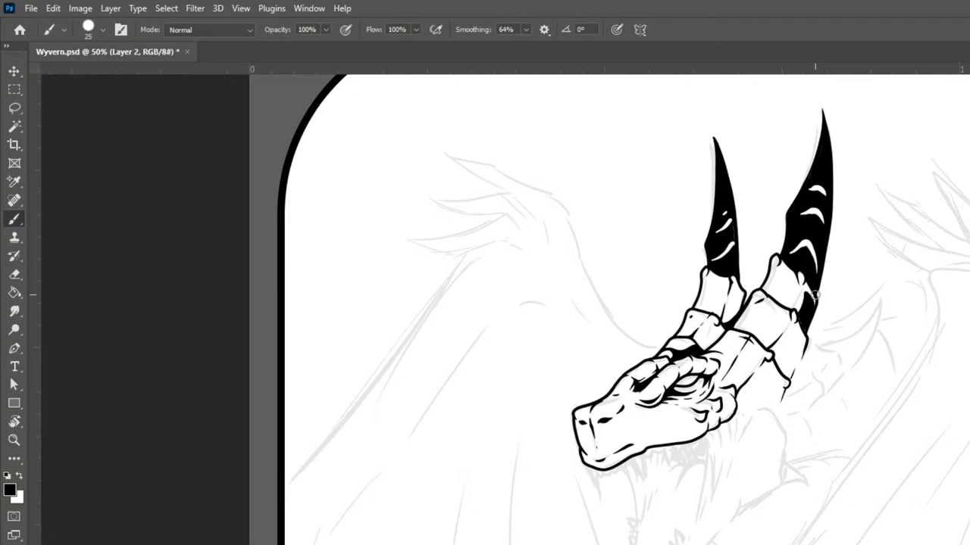
key(ctrl+plus)
key(ctrl+plus)
drag(956, 416, 746, 504)
drag(757, 369, 752, 371)
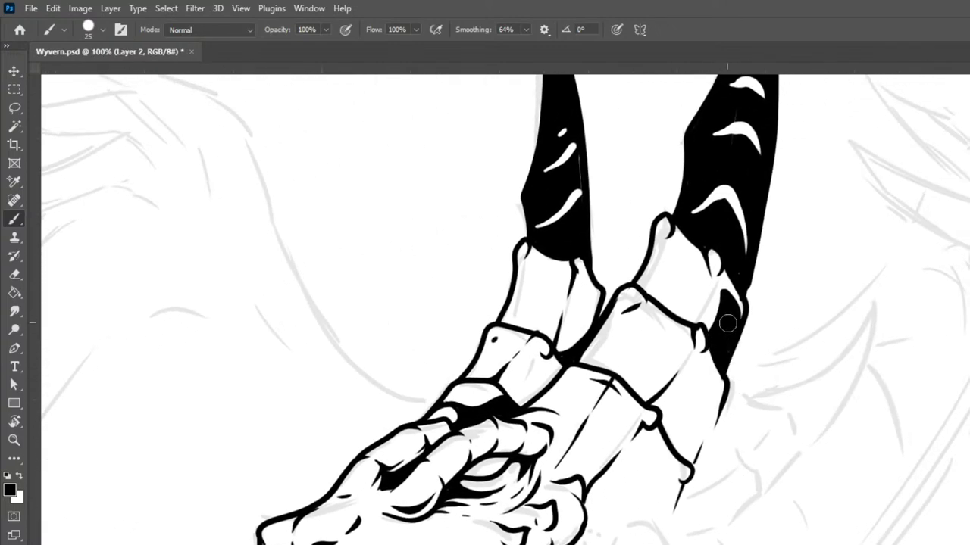
key(bracketleft)
key(bracketleft)
mouse_move(742, 320)
mouse_down()
mouse_move(716, 372)
mouse_move(727, 350)
mouse_up()
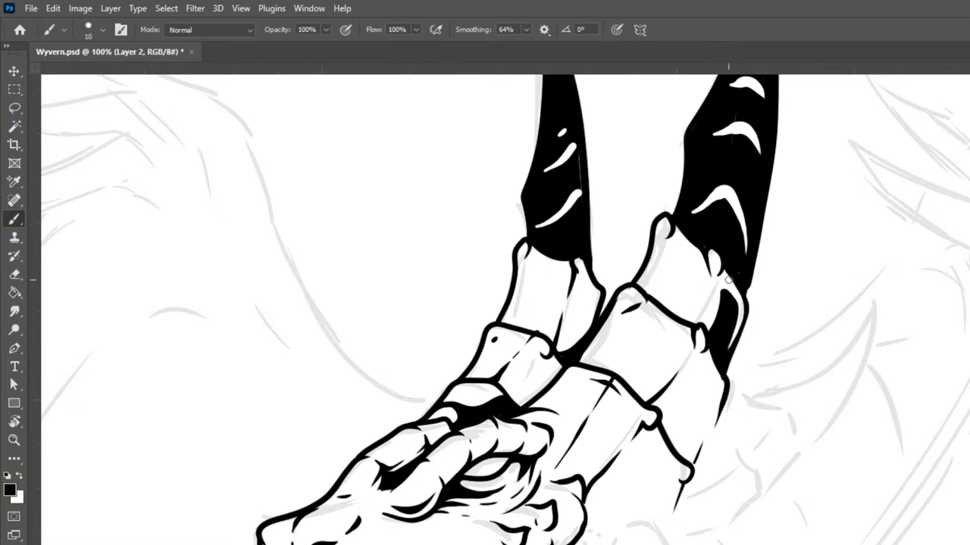
drag(718, 304, 737, 341)
Shade the outer side of the near horn's second segment black, leaving white highlight bands along its edge
mouse_move(663, 428)
mouse_down()
mouse_move(711, 368)
mouse_move(679, 456)
mouse_move(685, 470)
mouse_move(666, 429)
mouse_move(680, 454)
mouse_up()
drag(709, 378, 684, 471)
mouse_move(668, 436)
mouse_down()
mouse_move(706, 384)
mouse_move(681, 425)
mouse_move(678, 462)
mouse_move(698, 398)
mouse_move(671, 446)
mouse_move(676, 458)
mouse_move(681, 422)
mouse_move(675, 433)
mouse_move(702, 394)
mouse_move(703, 369)
mouse_move(694, 382)
mouse_move(709, 413)
mouse_move(701, 434)
mouse_move(713, 382)
mouse_move(712, 412)
mouse_move(689, 449)
mouse_move(682, 437)
mouse_move(693, 472)
mouse_move(697, 454)
mouse_move(687, 453)
mouse_move(689, 462)
mouse_move(705, 424)
mouse_move(684, 448)
mouse_move(689, 457)
mouse_move(705, 440)
mouse_move(728, 380)
mouse_move(690, 475)
mouse_move(725, 387)
mouse_up()
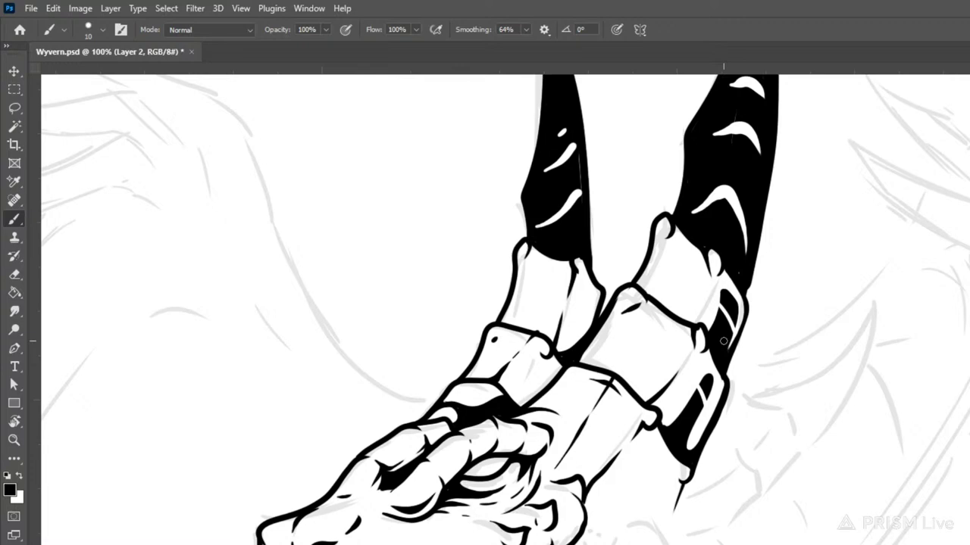
Ink two short angular horn segments behind the near horn's base and sharpen the far horn's tip
key(ctrl+minus)
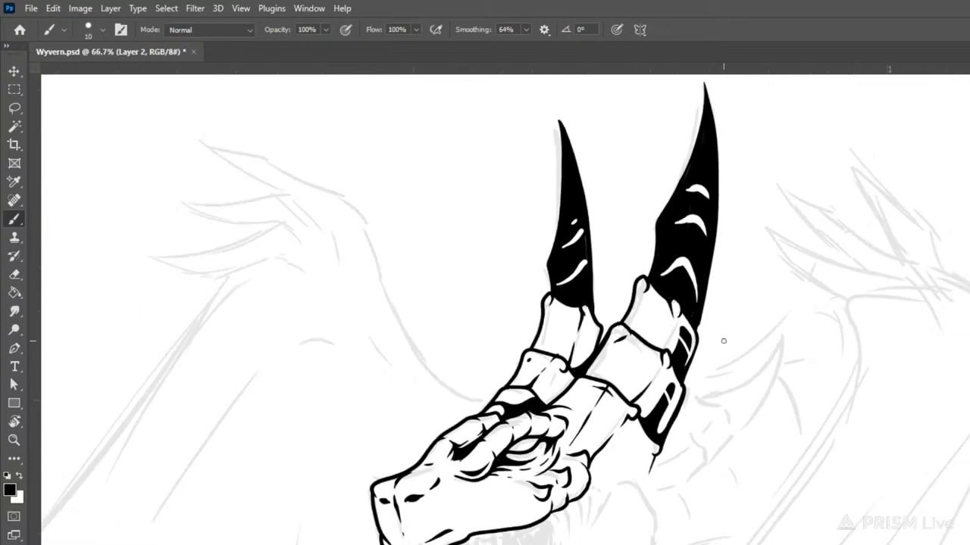
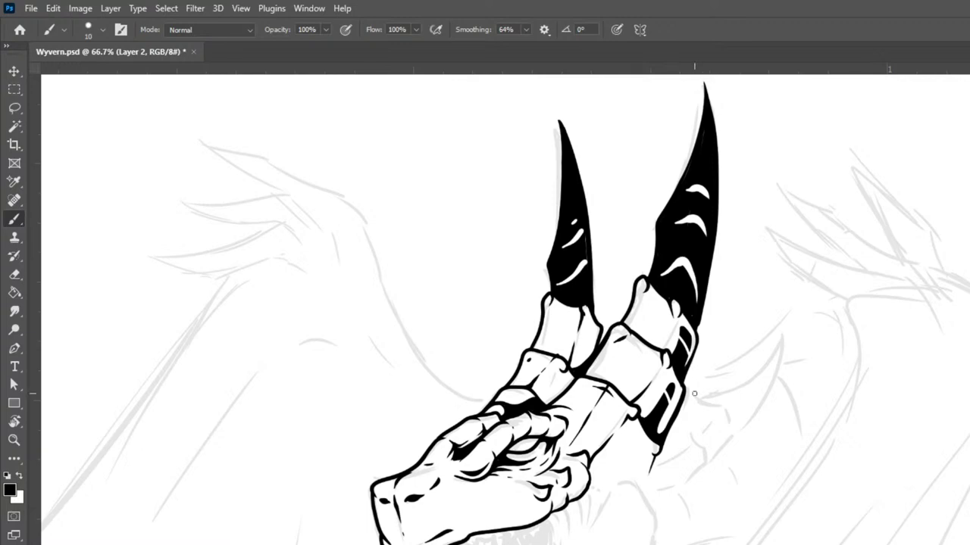
mouse_move(675, 411)
mouse_down()
mouse_move(711, 451)
mouse_move(706, 461)
mouse_move(699, 446)
mouse_move(710, 445)
mouse_move(666, 488)
mouse_up()
key(ctrl+z)
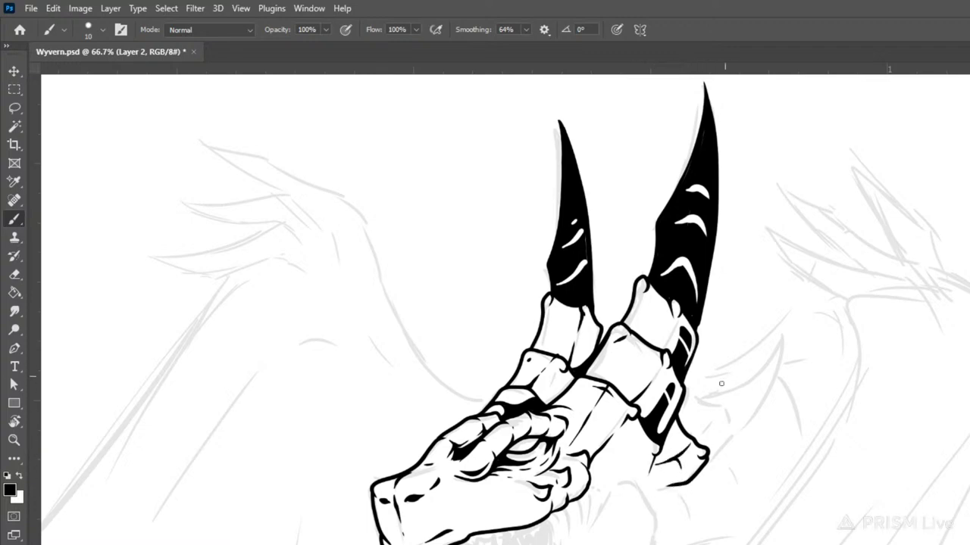
mouse_move(685, 392)
mouse_down()
mouse_move(712, 406)
mouse_move(733, 401)
mouse_move(740, 433)
mouse_move(690, 460)
mouse_up()
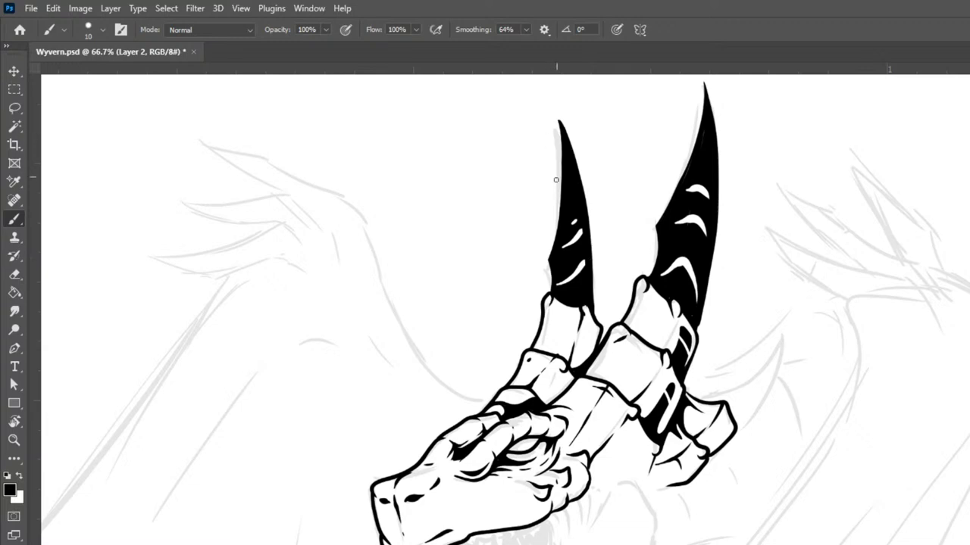
drag(560, 163, 549, 91)
Ink the stretched skin at the jaw hinge as long tapering strands running down from the cheek scales
drag(592, 457, 592, 499)
drag(592, 461, 597, 521)
mouse_move(595, 454)
mouse_down()
mouse_move(599, 501)
mouse_move(581, 544)
mouse_up()
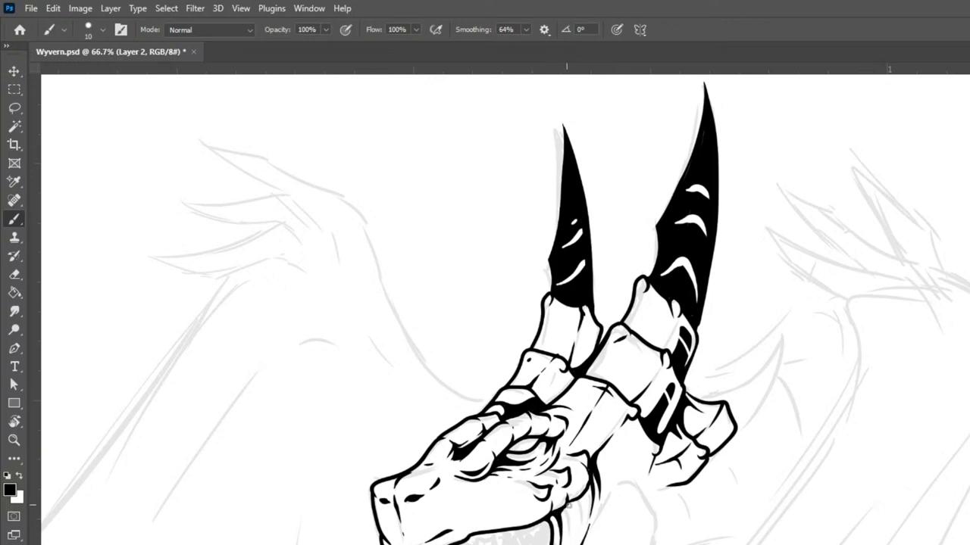
drag(568, 502, 572, 539)
mouse_move(601, 413)
mouse_down()
mouse_move(620, 260)
mouse_move(640, 226)
mouse_up()
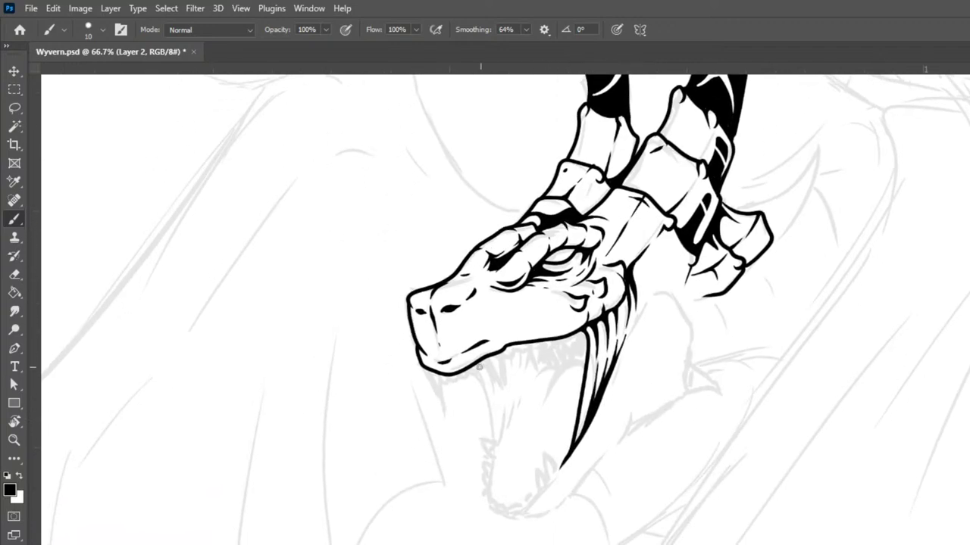
Ink the far side's mouth edge below the snout and add short curved creases along the near upper jaw
mouse_move(467, 367)
mouse_down()
mouse_move(487, 393)
mouse_move(494, 455)
mouse_up()
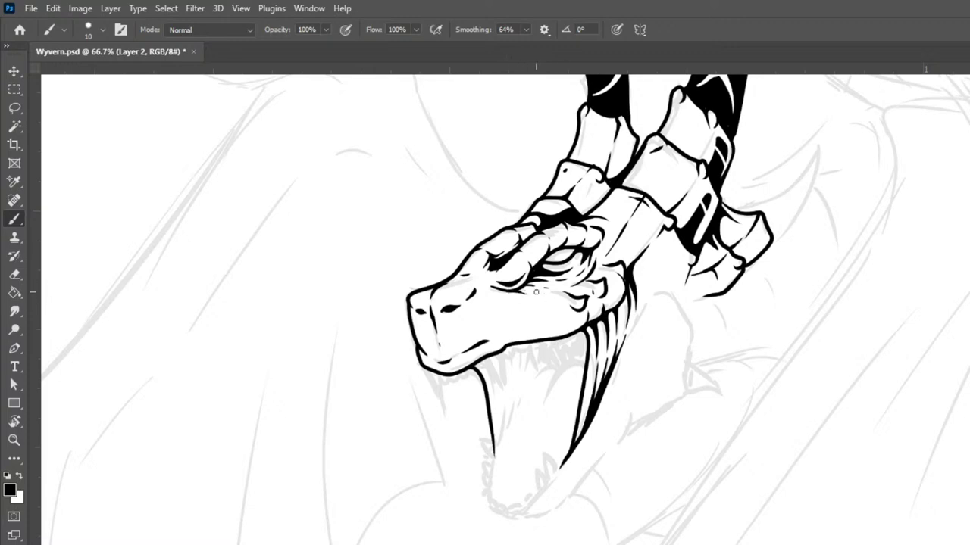
drag(543, 301, 555, 325)
drag(507, 304, 524, 308)
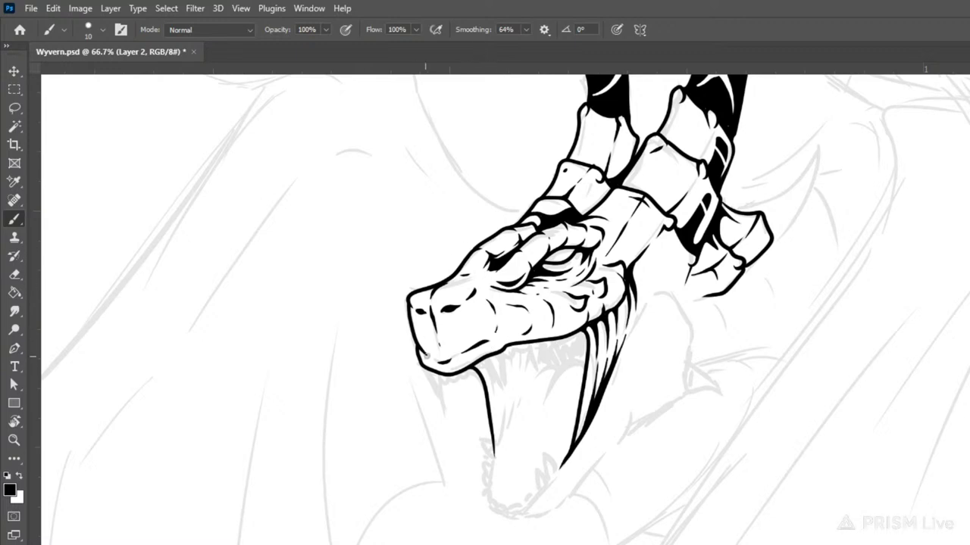
Ink two long pointed fangs hanging from the front and near side of the upper jaw
drag(424, 368, 452, 421)
drag(441, 374, 451, 428)
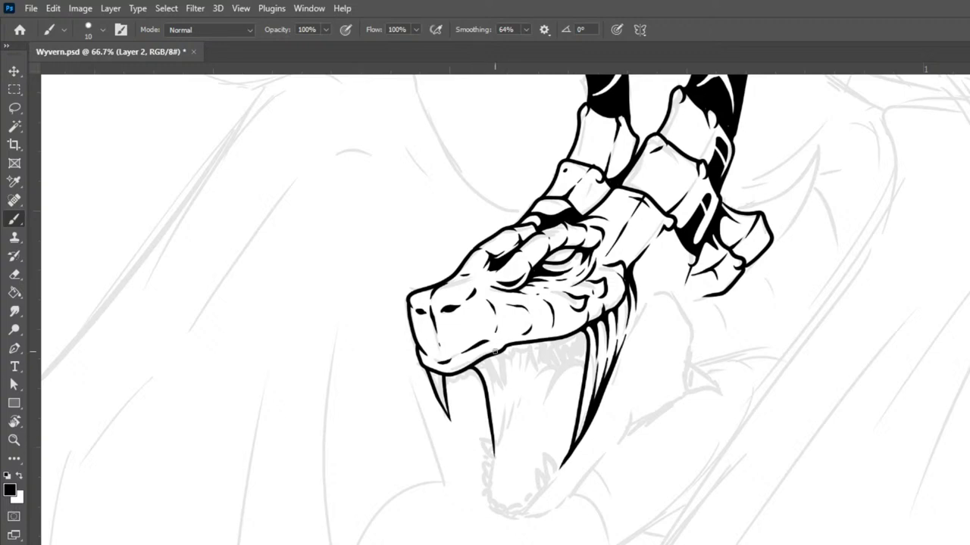
drag(491, 354, 505, 425)
drag(508, 345, 500, 421)
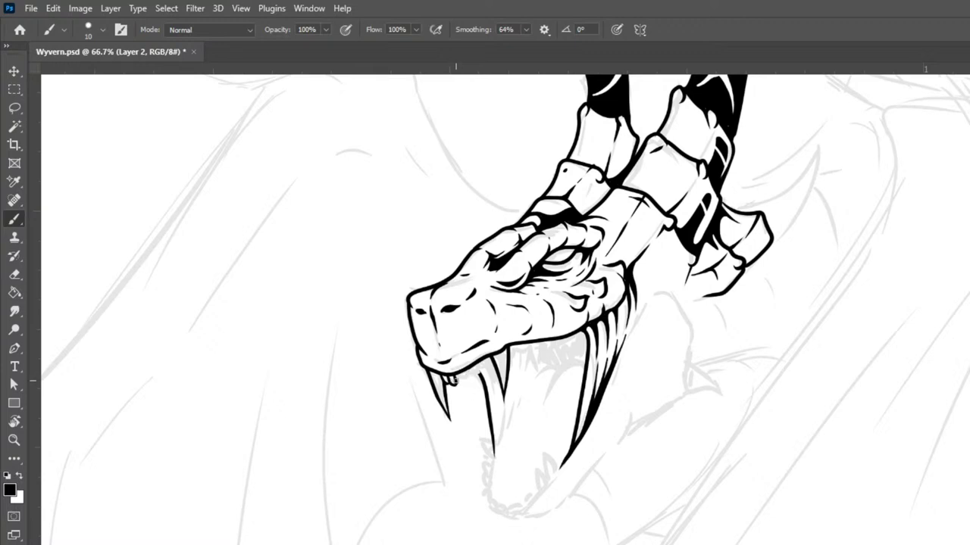
Ink small teeth between the fangs and behind the near fang, and darken the far mouth edge
drag(462, 385, 460, 369)
drag(492, 361, 493, 400)
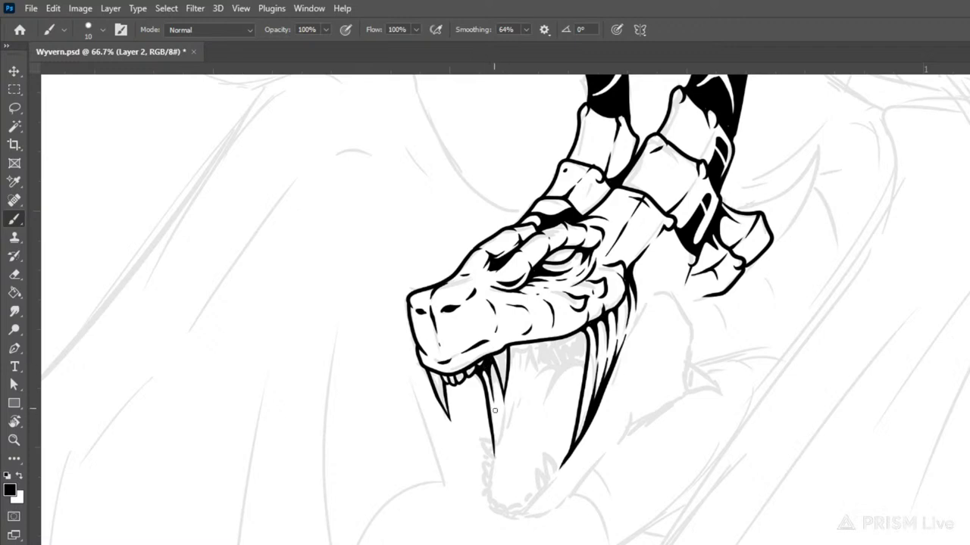
drag(496, 415, 495, 450)
mouse_move(518, 345)
mouse_down()
mouse_move(527, 353)
mouse_move(531, 343)
mouse_up()
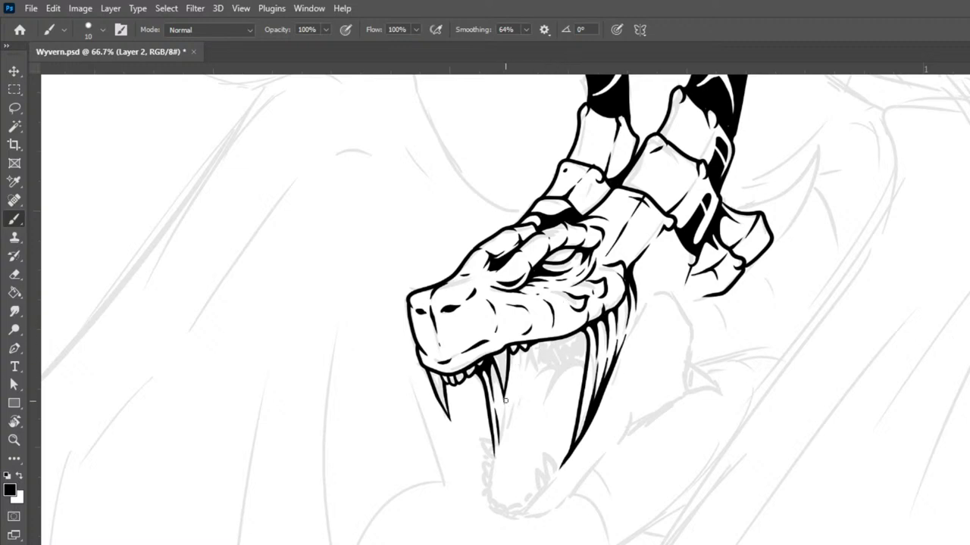
Add broken tapering strands inside the mouth from the near fang and small teeth down along the far cheek skin
drag(509, 353, 506, 405)
drag(520, 346, 522, 392)
mouse_move(530, 345)
mouse_down()
mouse_move(520, 400)
mouse_move(530, 377)
mouse_up()
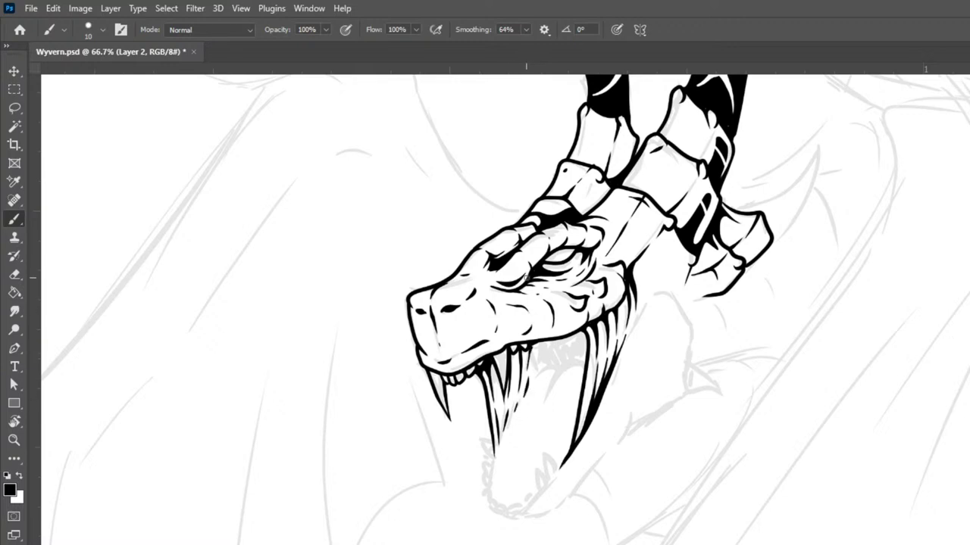
Outline the throat opening at the back of the mouth, fill it black with small white highlights, and start the tongue's upper edge
mouse_move(541, 341)
mouse_down()
mouse_move(543, 372)
mouse_move(588, 358)
mouse_up()
key(bracketright)
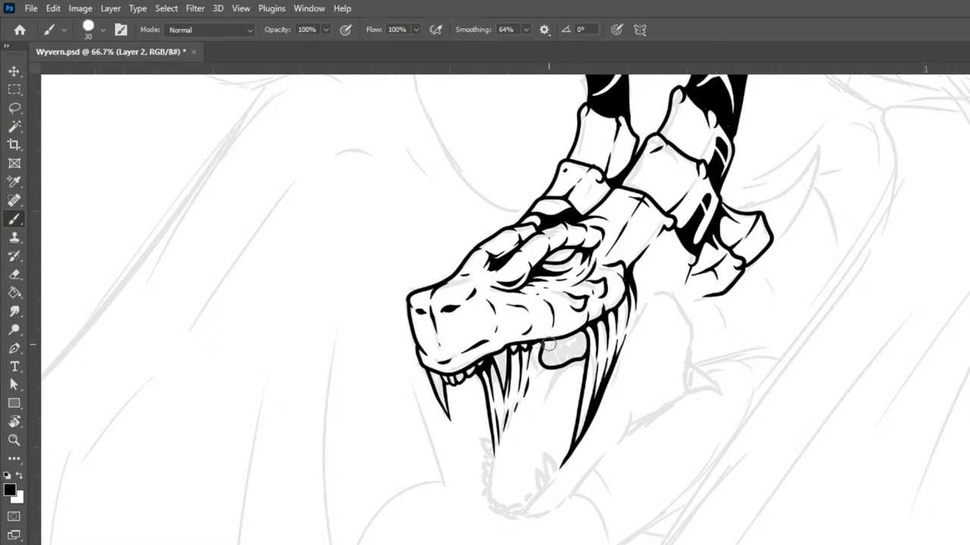
mouse_move(543, 344)
mouse_down()
mouse_move(565, 346)
mouse_move(590, 326)
mouse_up()
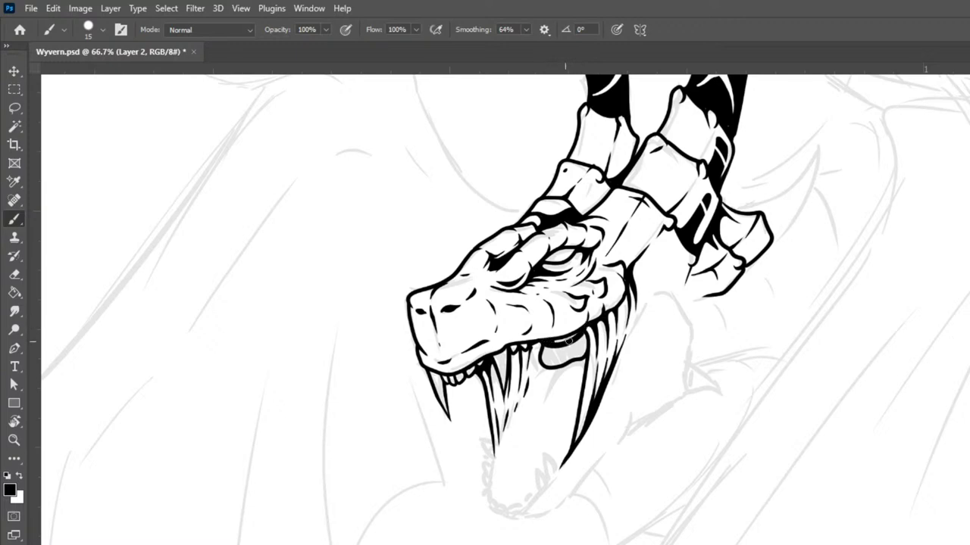
mouse_move(543, 352)
mouse_down()
mouse_move(550, 370)
mouse_move(570, 364)
mouse_move(589, 340)
mouse_move(584, 328)
mouse_up()
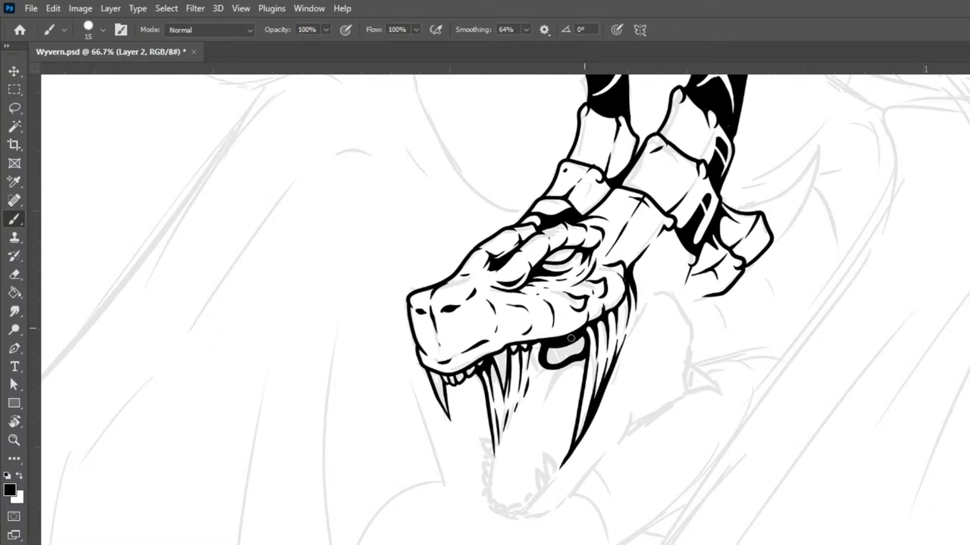
mouse_move(544, 352)
mouse_down()
mouse_move(550, 370)
mouse_move(582, 340)
mouse_up()
mouse_move(551, 358)
mouse_down()
mouse_move(585, 325)
mouse_move(581, 358)
mouse_move(588, 337)
mouse_move(565, 331)
mouse_move(544, 359)
mouse_move(561, 350)
mouse_move(586, 361)
mouse_move(577, 357)
mouse_move(552, 379)
mouse_move(530, 453)
mouse_move(553, 367)
mouse_move(561, 369)
mouse_move(530, 382)
mouse_up()
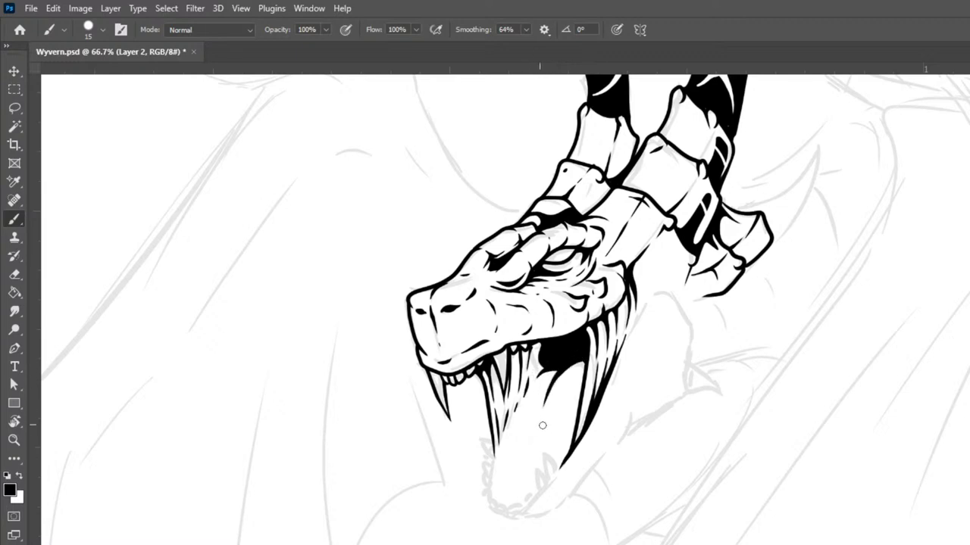
drag(546, 346, 544, 371)
drag(568, 366, 580, 329)
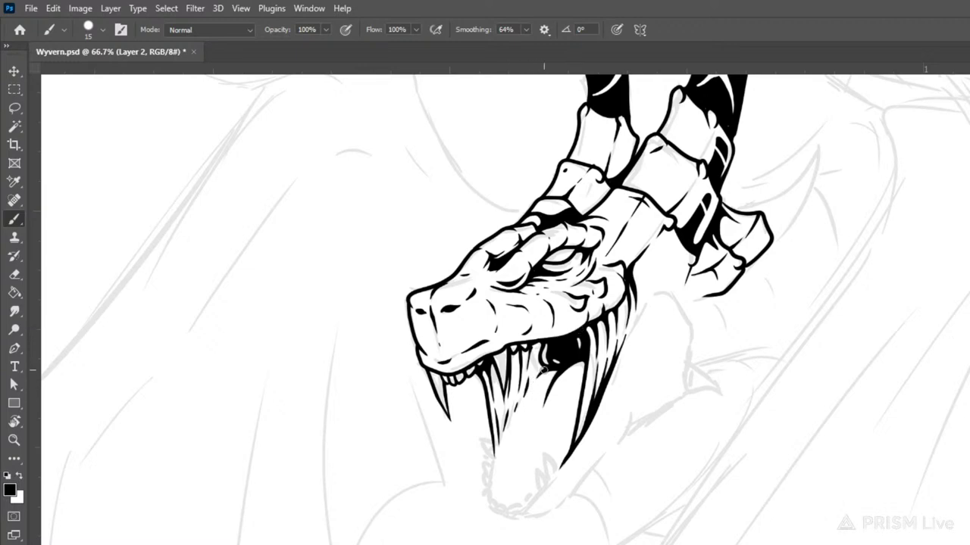
Ink the long tongue with its curled tip and center crease, and add short broken marks between the tongue and near cheek skin
mouse_move(547, 368)
mouse_down()
mouse_move(520, 402)
mouse_move(509, 470)
mouse_move(492, 463)
mouse_move(497, 481)
mouse_move(518, 478)
mouse_move(571, 389)
mouse_up()
click(544, 440)
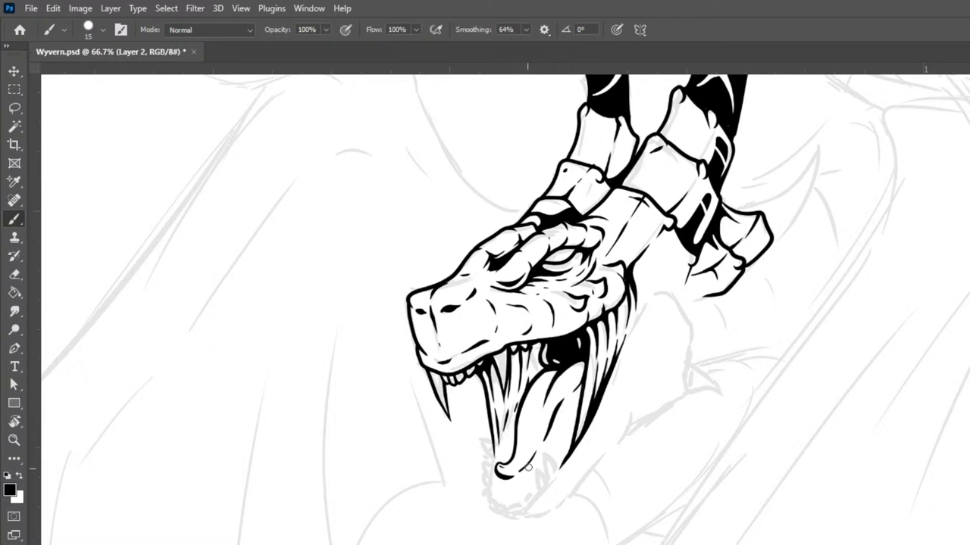
drag(507, 477, 530, 469)
drag(531, 466, 537, 459)
key(bracketleft)
key(bracketleft)
mouse_move(562, 424)
mouse_down()
mouse_move(552, 395)
mouse_move(565, 422)
mouse_up()
key(bracketright)
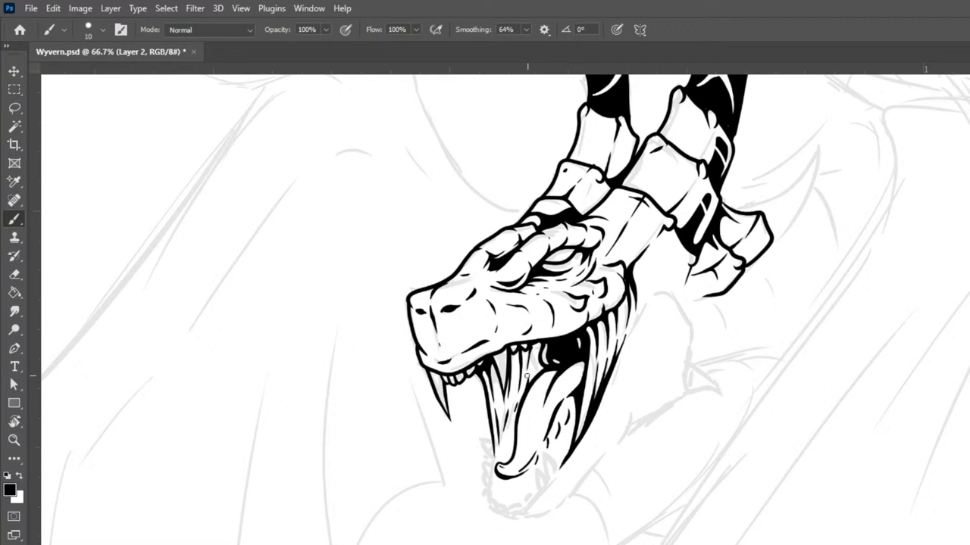
Darken the gaps between the far cheek strands and the tongue, and add a tapering shading line along the tongue
drag(529, 382, 507, 423)
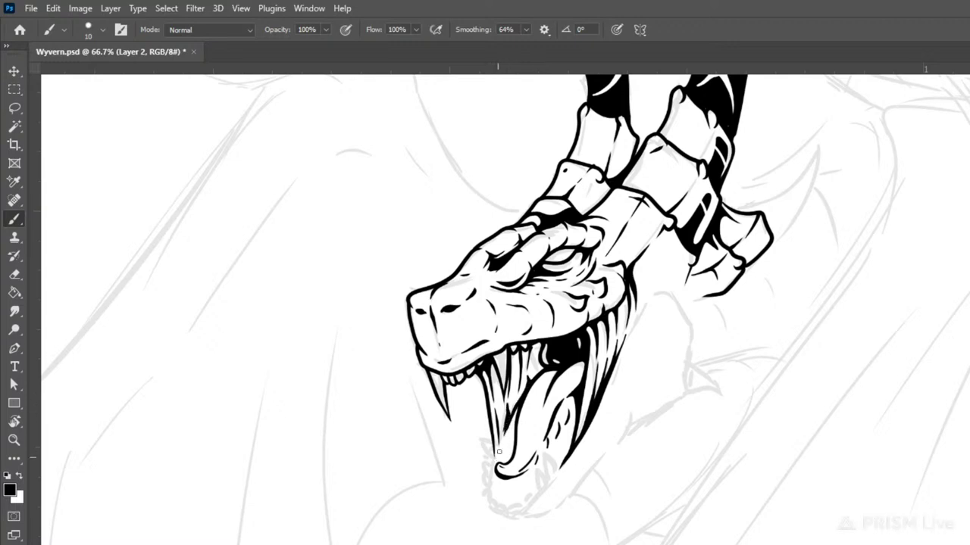
drag(498, 445, 518, 421)
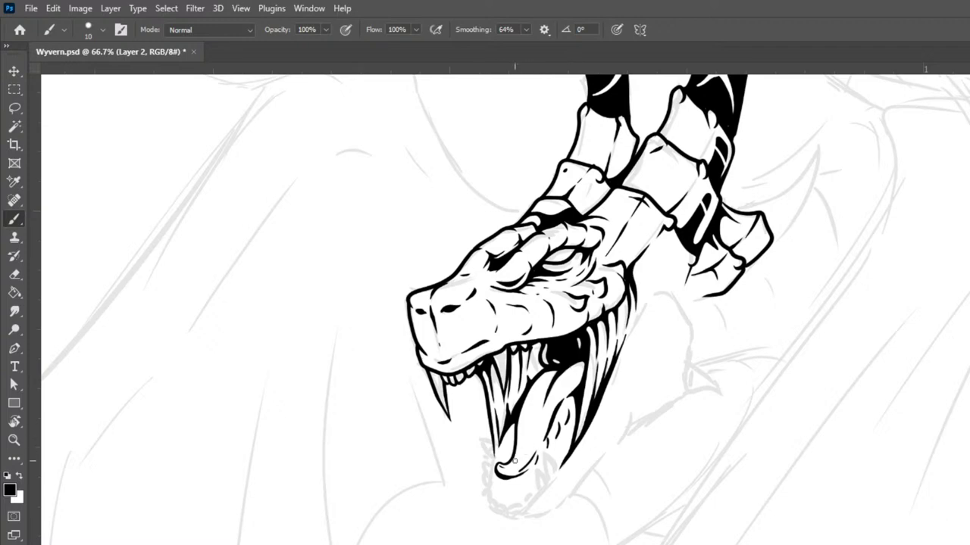
drag(528, 444, 537, 418)
Outline the recess behind the cheek below the horn base and fill its rear part solid black
mouse_move(645, 294)
mouse_down()
mouse_move(670, 288)
mouse_move(682, 299)
mouse_up()
mouse_move(649, 295)
mouse_down()
mouse_move(676, 270)
mouse_move(670, 224)
mouse_up()
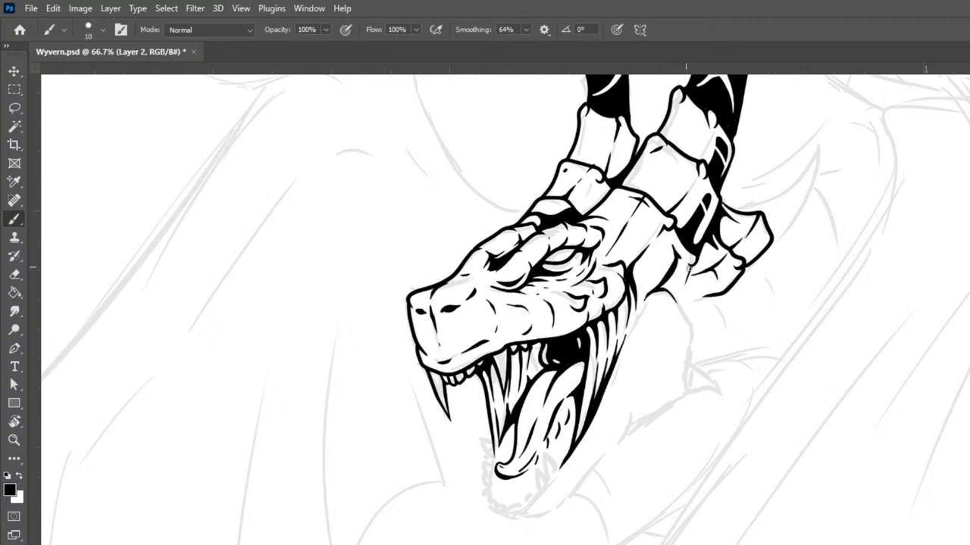
mouse_move(690, 263)
mouse_down()
mouse_move(672, 312)
mouse_move(661, 288)
mouse_move(683, 310)
mouse_move(681, 263)
mouse_move(674, 310)
mouse_move(669, 283)
mouse_move(661, 288)
mouse_move(658, 288)
mouse_up()
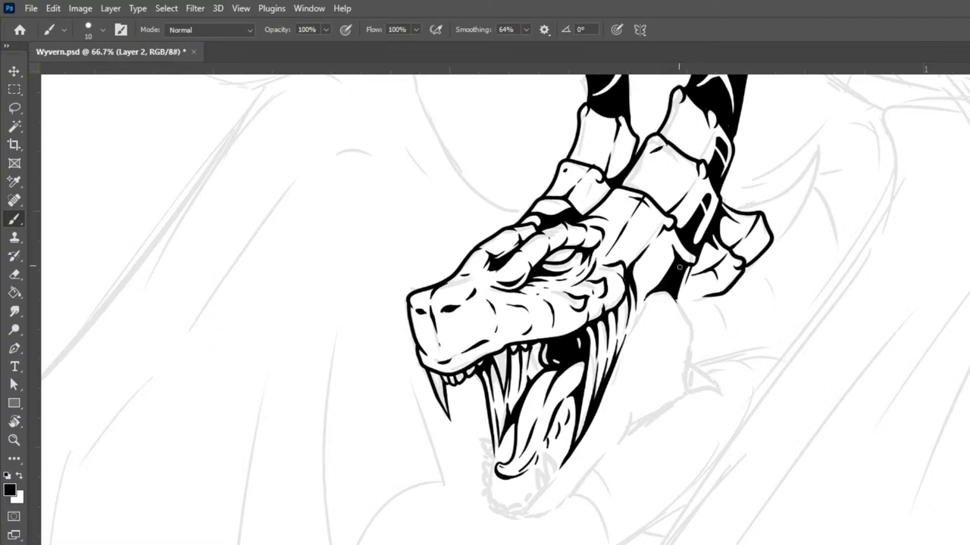
Ink the bumpy back edge of the lower jaw down to the chin, adding short skin creases and the near lip
mouse_move(682, 275)
mouse_down()
mouse_move(676, 302)
mouse_move(696, 341)
mouse_move(673, 371)
mouse_move(688, 376)
mouse_move(663, 403)
mouse_up()
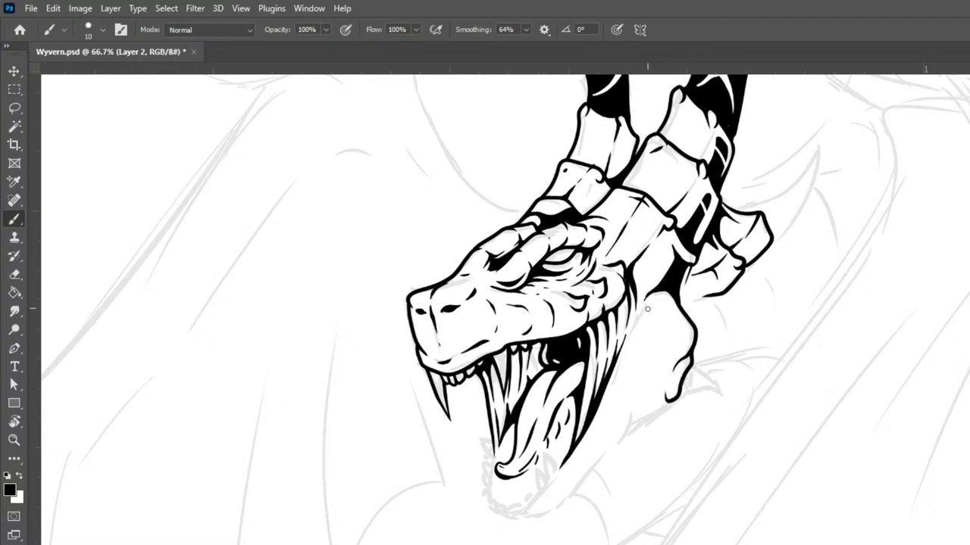
mouse_move(667, 315)
mouse_down()
mouse_move(673, 363)
mouse_move(652, 396)
mouse_move(669, 315)
mouse_move(644, 350)
mouse_move(626, 356)
mouse_move(641, 354)
mouse_move(669, 402)
mouse_move(606, 451)
mouse_up()
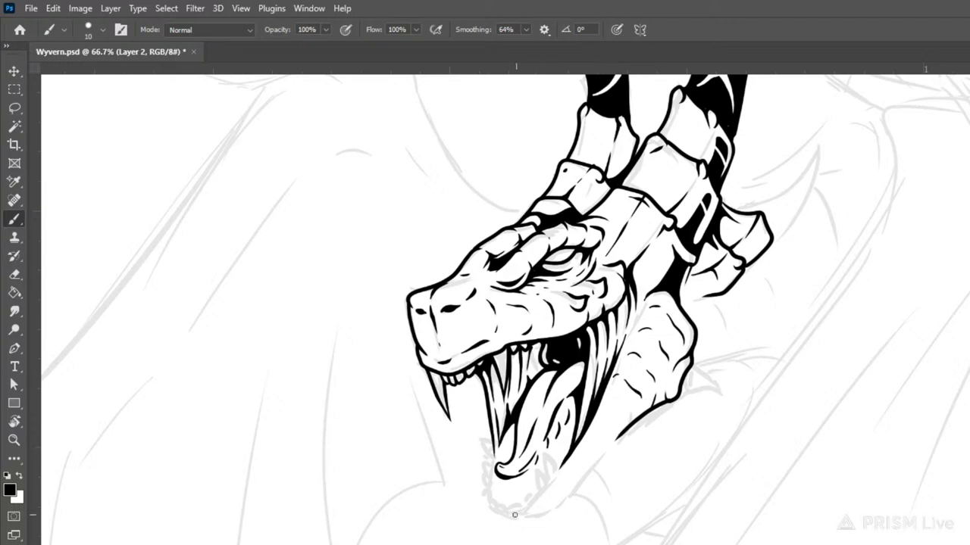
mouse_move(516, 516)
mouse_down()
mouse_move(544, 499)
mouse_move(591, 411)
mouse_up()
mouse_move(515, 517)
mouse_down()
mouse_move(543, 513)
mouse_move(587, 447)
mouse_up()
mouse_move(532, 520)
mouse_down()
mouse_move(569, 507)
mouse_move(583, 462)
mouse_move(600, 445)
mouse_up()
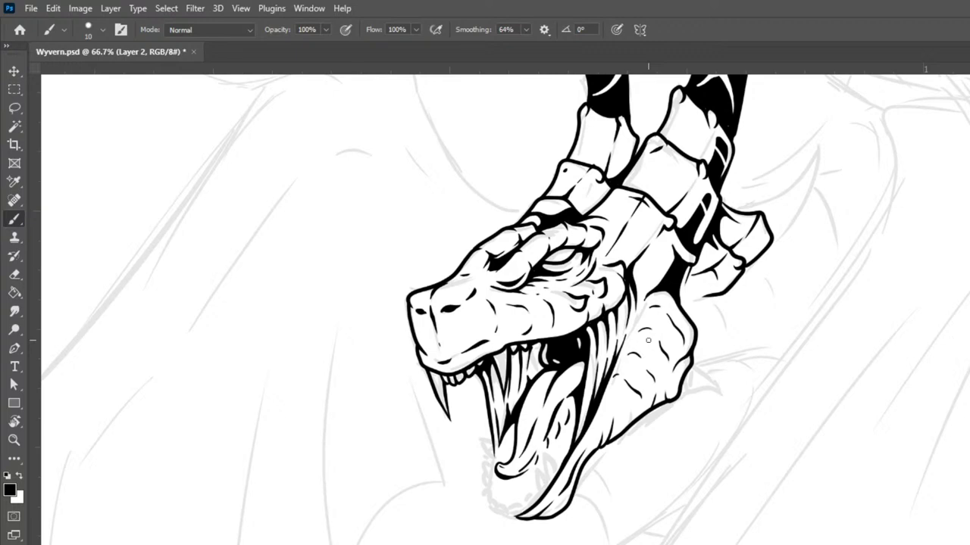
Outline the pointed tip of the small horn behind the head
key(space)
mouse_move(968, 301)
mouse_down()
mouse_move(876, 511)
mouse_move(905, 422)
mouse_move(894, 378)
mouse_up()
mouse_move(641, 343)
mouse_down()
mouse_move(725, 288)
mouse_move(735, 265)
mouse_up()
drag(676, 365, 732, 275)
mouse_move(650, 343)
mouse_down()
mouse_move(729, 285)
mouse_move(729, 275)
mouse_up()
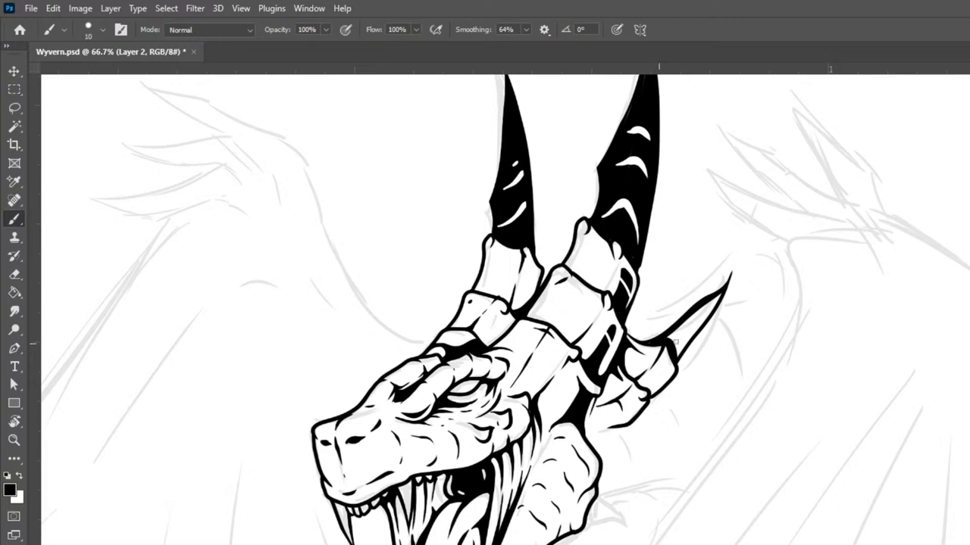
Fill the small rear horn's tip solid black
key(bracketright)
key(bracketright)
drag(668, 339, 724, 281)
key(bracketleft)
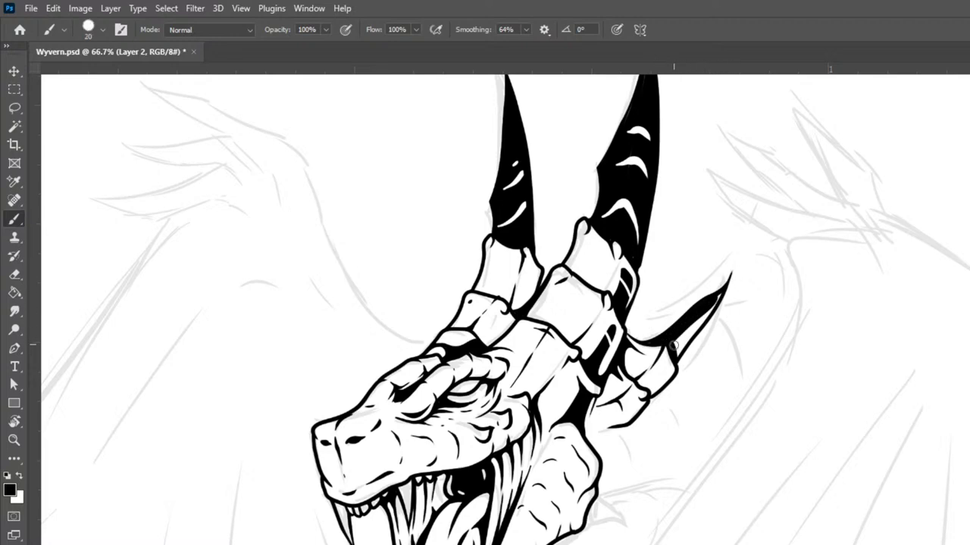
drag(674, 341, 727, 285)
key(p)
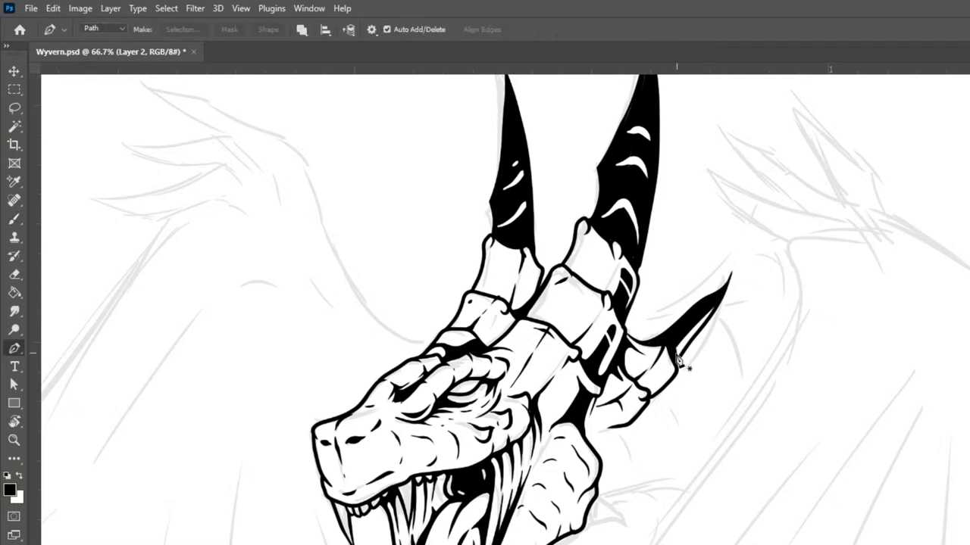
click(675, 352)
key(b)
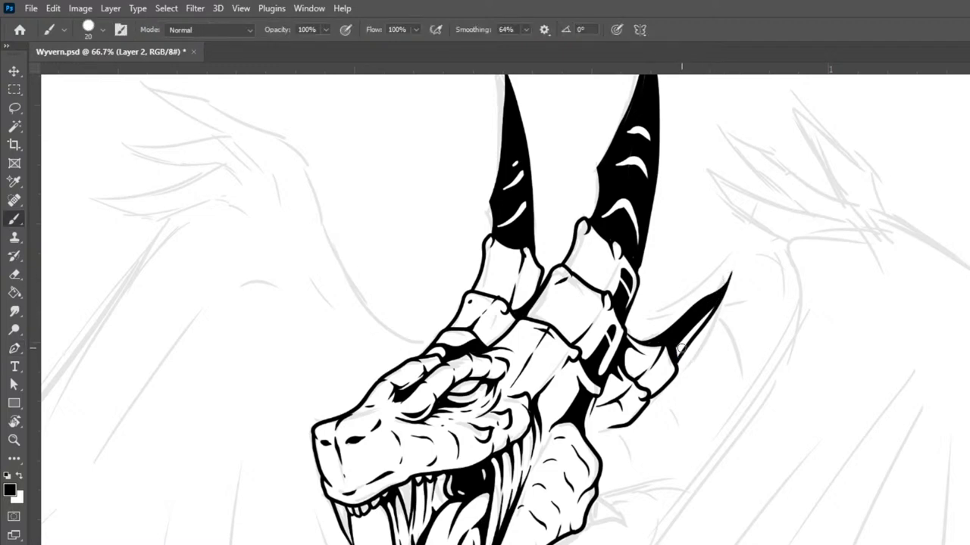
drag(674, 353, 715, 303)
key(bracketleft)
drag(687, 339, 720, 289)
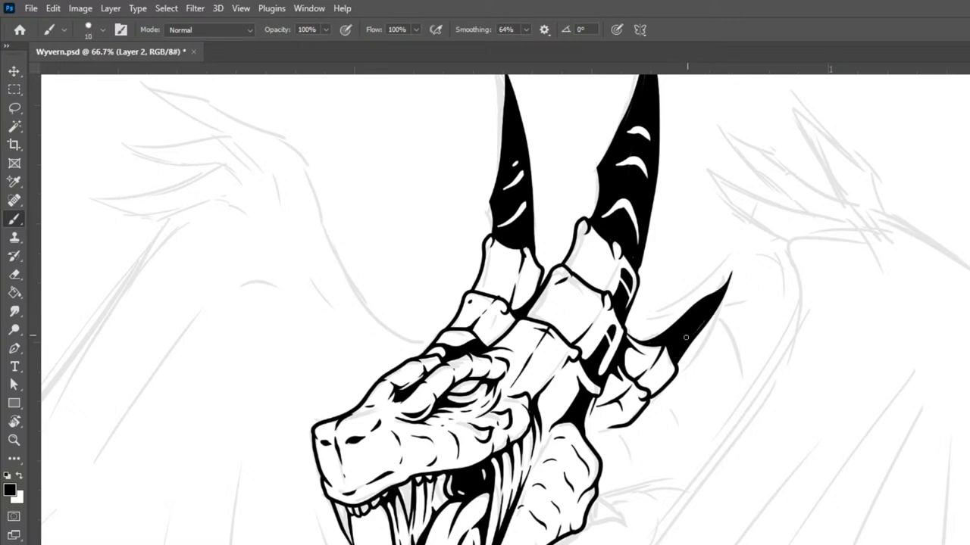
Refine the small rear horn's black tip and cut short curved white highlights across it
key(bracketright)
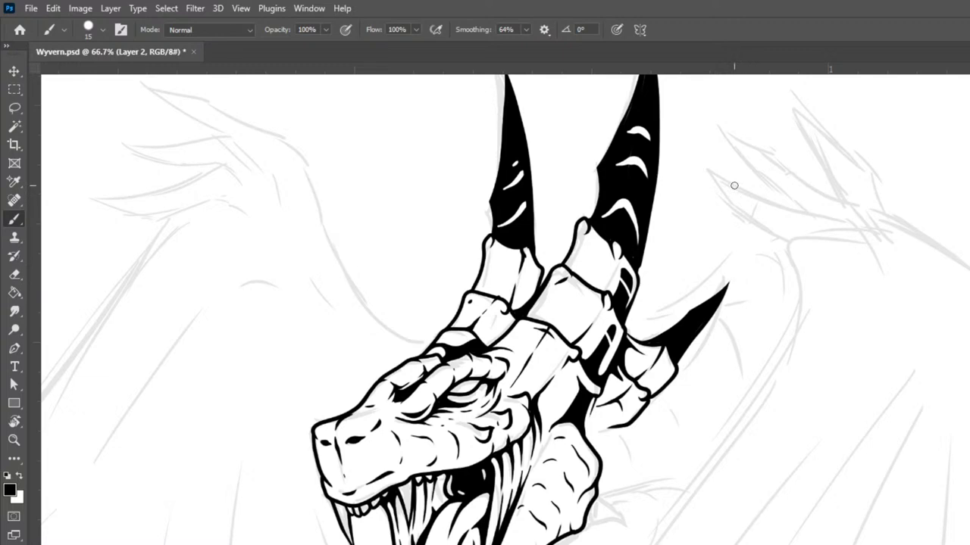
key(bracketleft)
key(bracketleft)
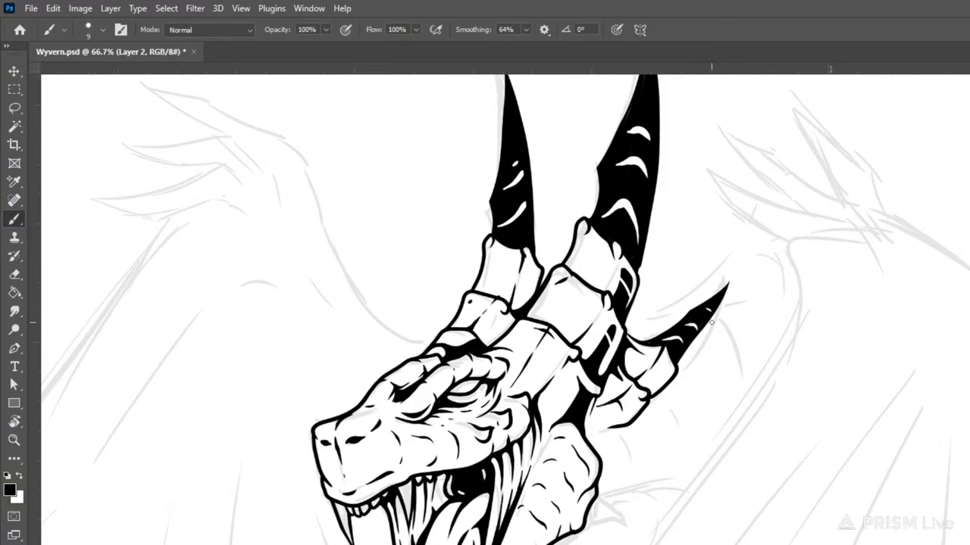
Ink two curved, pointed fangs rising from the far and near sides of the lower jaw with a size 8 brush
key(ctrl+minus)
key(ctrl+minus)
key(ctrl+minus)
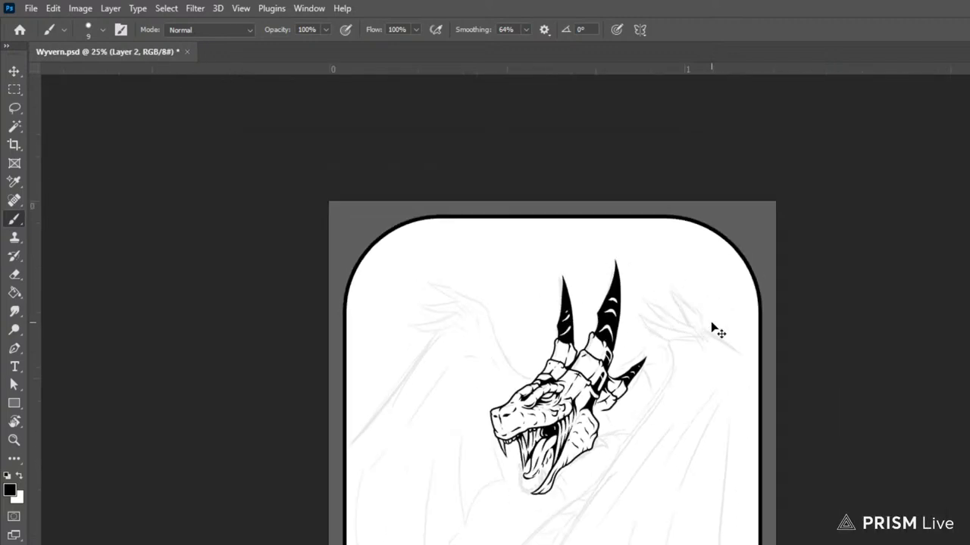
key(ctrl+plus)
key(ctrl+plus)
key(ctrl+plus)
key(ctrl+plus)
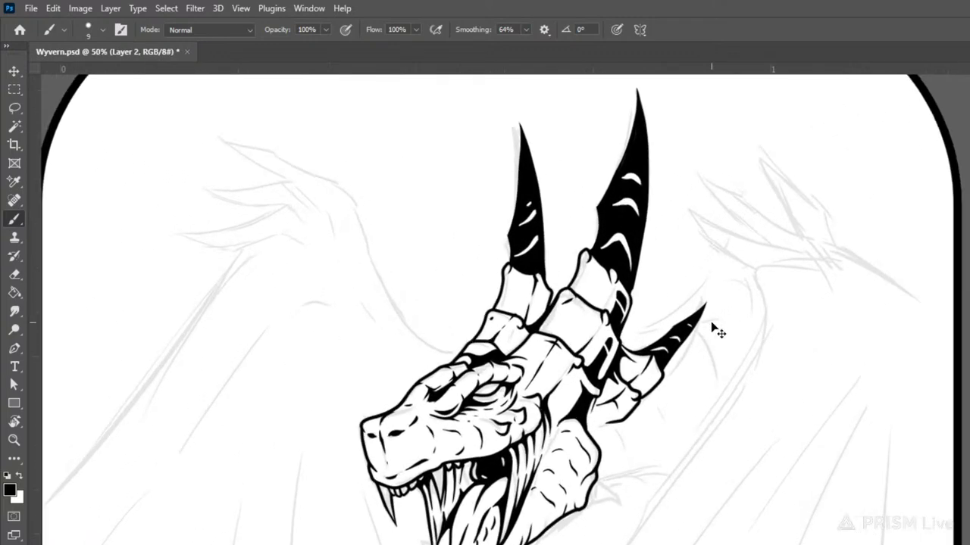
drag(715, 410, 967, 177)
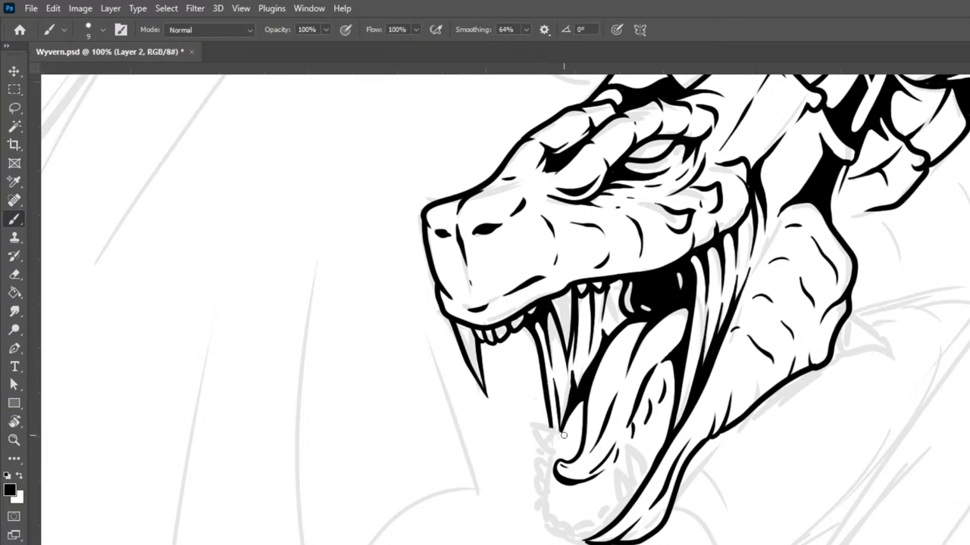
key(bracketleft)
mouse_move(565, 431)
mouse_down()
mouse_move(512, 406)
mouse_move(546, 448)
mouse_up()
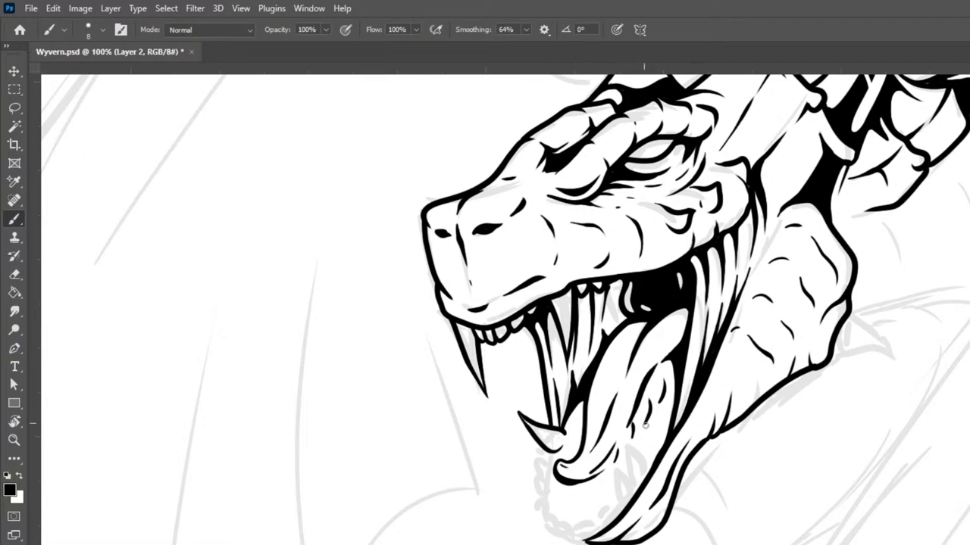
mouse_move(646, 443)
mouse_down()
mouse_move(613, 427)
mouse_move(634, 467)
mouse_move(646, 467)
mouse_up()
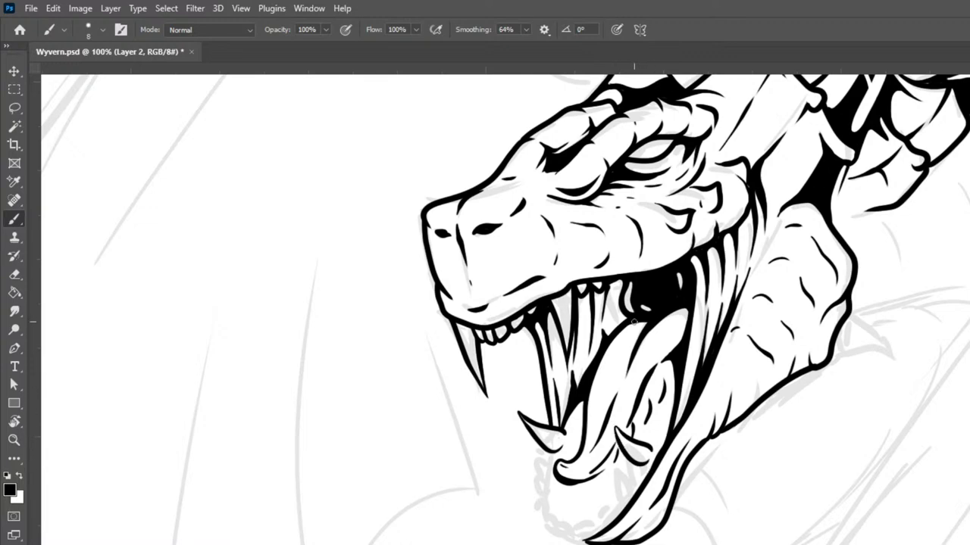
Ink small rounded teeth behind the lower fangs and a row of uneven teeth around the front rim of the lower jaw
mouse_move(644, 444)
mouse_down()
mouse_move(669, 425)
mouse_move(664, 409)
mouse_up()
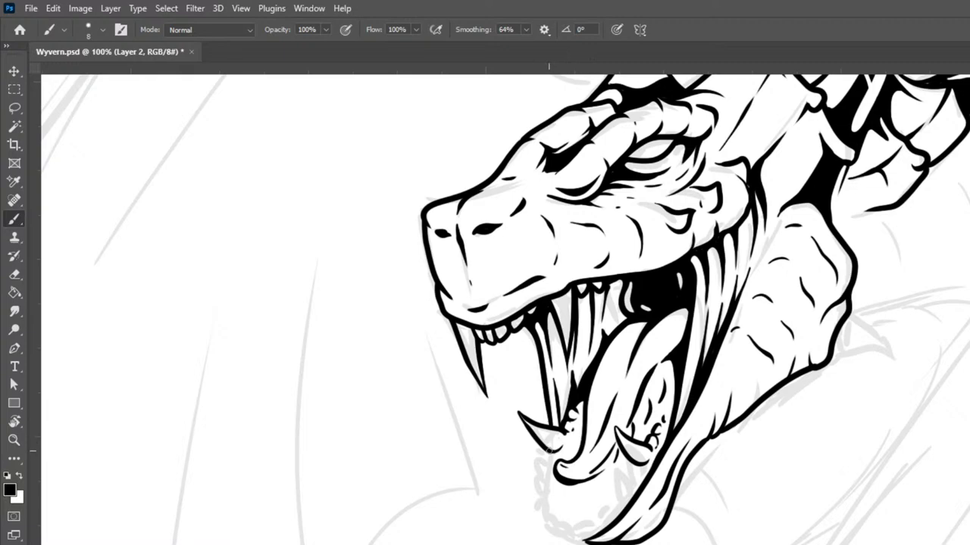
mouse_move(540, 446)
mouse_down()
mouse_move(530, 447)
mouse_move(548, 472)
mouse_up()
drag(622, 462, 633, 486)
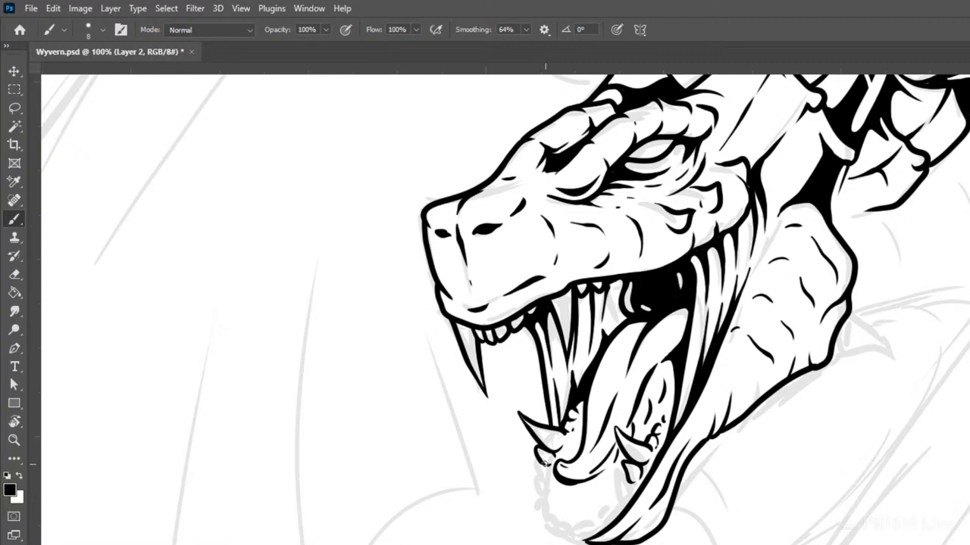
drag(543, 484, 547, 460)
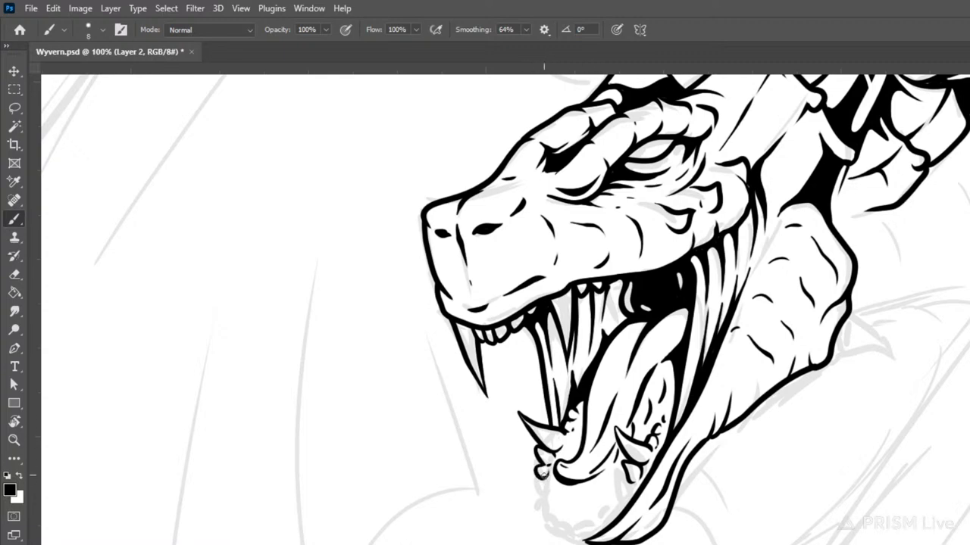
mouse_move(628, 479)
mouse_down()
mouse_move(609, 486)
mouse_move(628, 492)
mouse_up()
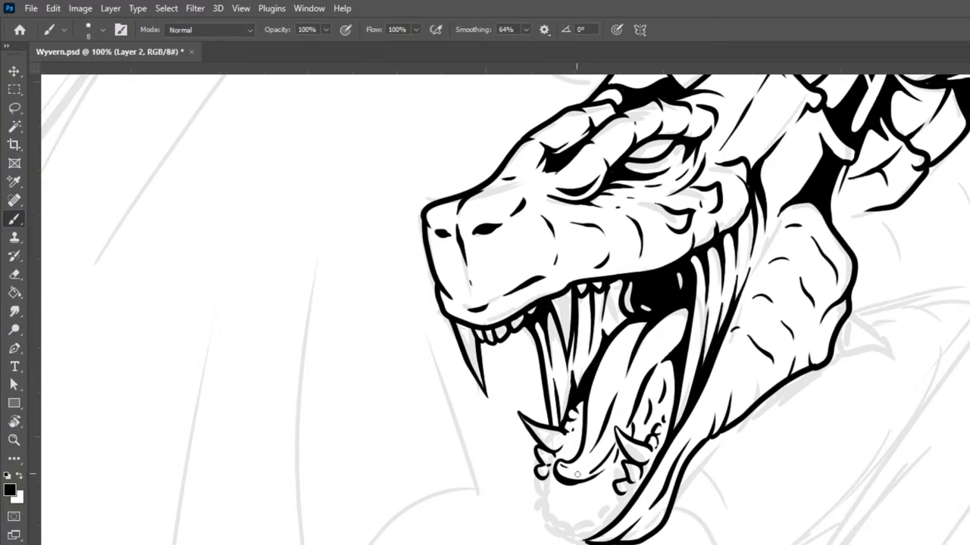
mouse_move(540, 476)
mouse_down()
mouse_move(551, 484)
mouse_move(543, 474)
mouse_move(555, 512)
mouse_move(550, 482)
mouse_move(561, 481)
mouse_move(543, 501)
mouse_move(556, 522)
mouse_move(553, 500)
mouse_move(540, 490)
mouse_move(539, 499)
mouse_move(556, 516)
mouse_move(554, 476)
mouse_move(613, 508)
mouse_up()
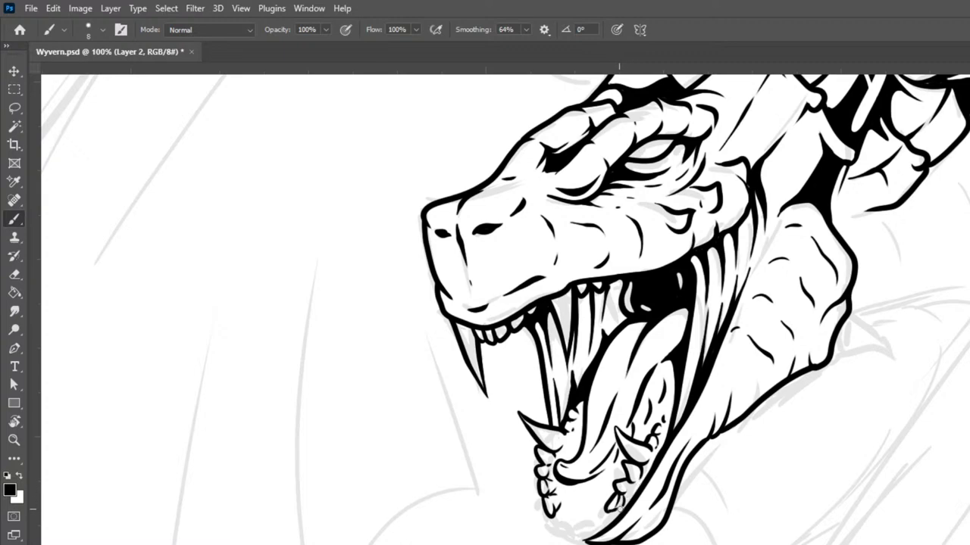
mouse_move(605, 509)
mouse_down()
mouse_move(609, 502)
mouse_move(580, 539)
mouse_move(609, 521)
mouse_up()
mouse_move(553, 523)
mouse_down()
mouse_move(570, 543)
mouse_move(561, 525)
mouse_move(588, 524)
mouse_move(569, 528)
mouse_move(573, 520)
mouse_move(599, 521)
mouse_move(567, 531)
mouse_up()
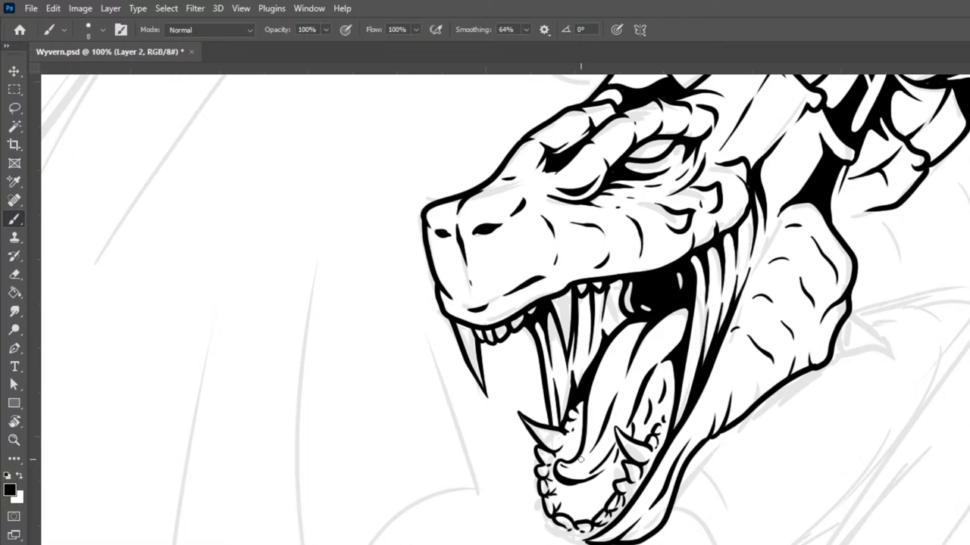
Fill the shadow under the tongue tip black, add texture lines to the lower gum, and darken the tongue's far edge
mouse_move(567, 480)
mouse_down()
mouse_move(608, 490)
mouse_move(625, 444)
mouse_move(611, 467)
mouse_move(572, 486)
mouse_move(625, 477)
mouse_move(624, 445)
mouse_move(594, 488)
mouse_move(579, 488)
mouse_move(618, 463)
mouse_move(581, 491)
mouse_move(607, 488)
mouse_move(624, 457)
mouse_move(634, 464)
mouse_move(613, 478)
mouse_move(634, 480)
mouse_move(622, 469)
mouse_move(629, 488)
mouse_move(617, 456)
mouse_up()
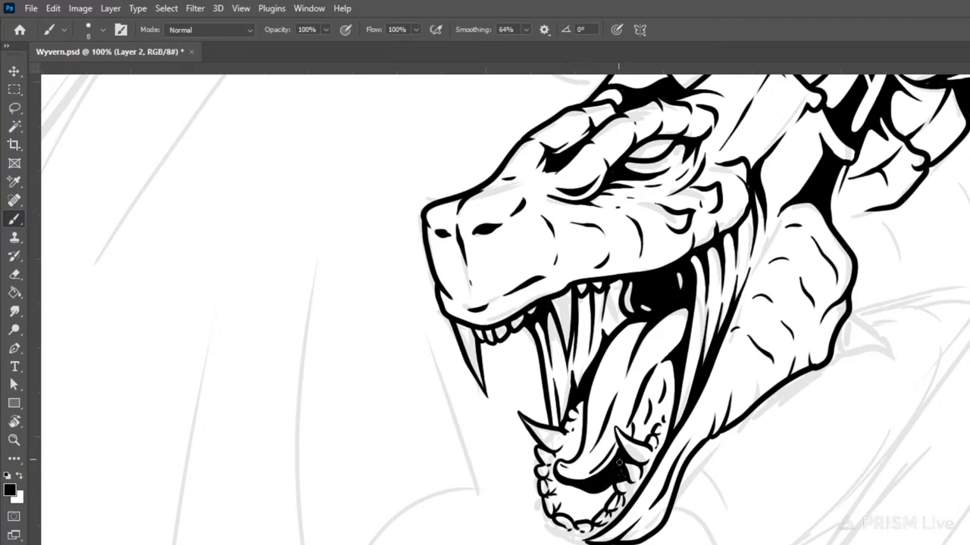
drag(595, 492, 612, 491)
mouse_move(565, 484)
mouse_down()
mouse_move(572, 509)
mouse_move(568, 495)
mouse_move(588, 504)
mouse_move(615, 483)
mouse_up()
mouse_move(578, 510)
mouse_down()
mouse_move(601, 509)
mouse_move(570, 504)
mouse_up()
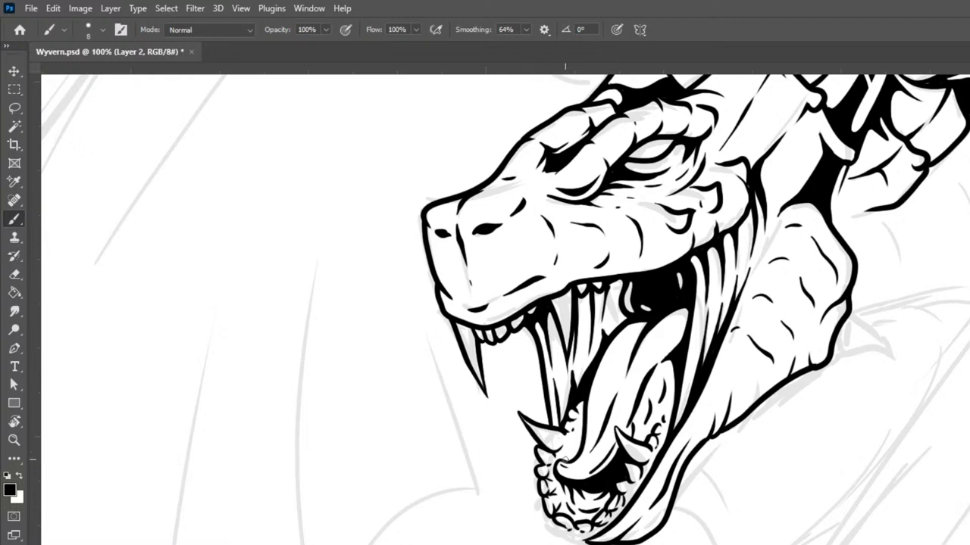
drag(562, 461, 583, 421)
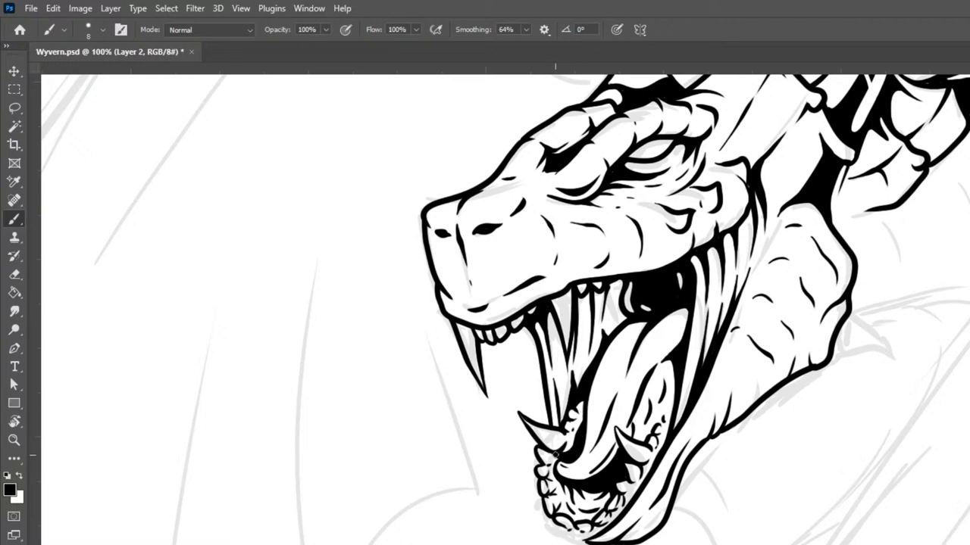
Ink the small back teeth beside the tongue, extending the tooth row along the near side of the lower jaw
drag(554, 455, 546, 473)
mouse_move(637, 403)
mouse_down()
mouse_move(651, 370)
mouse_move(645, 433)
mouse_move(645, 391)
mouse_move(657, 414)
mouse_up()
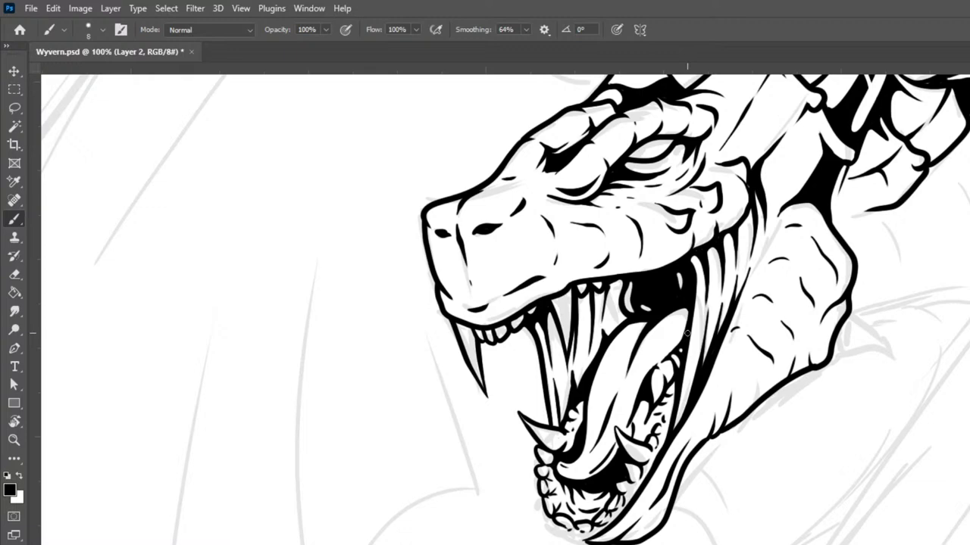
drag(728, 243, 742, 319)
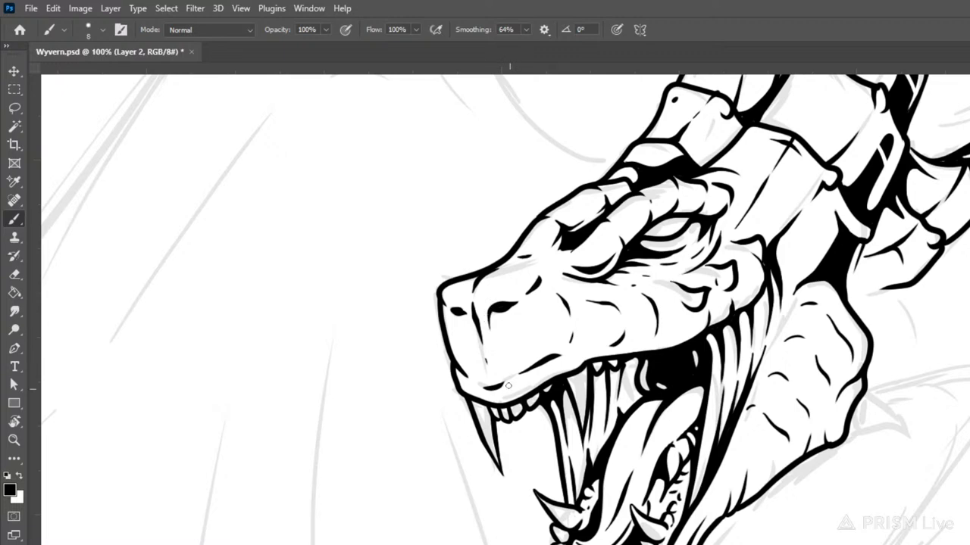
drag(467, 311, 470, 333)
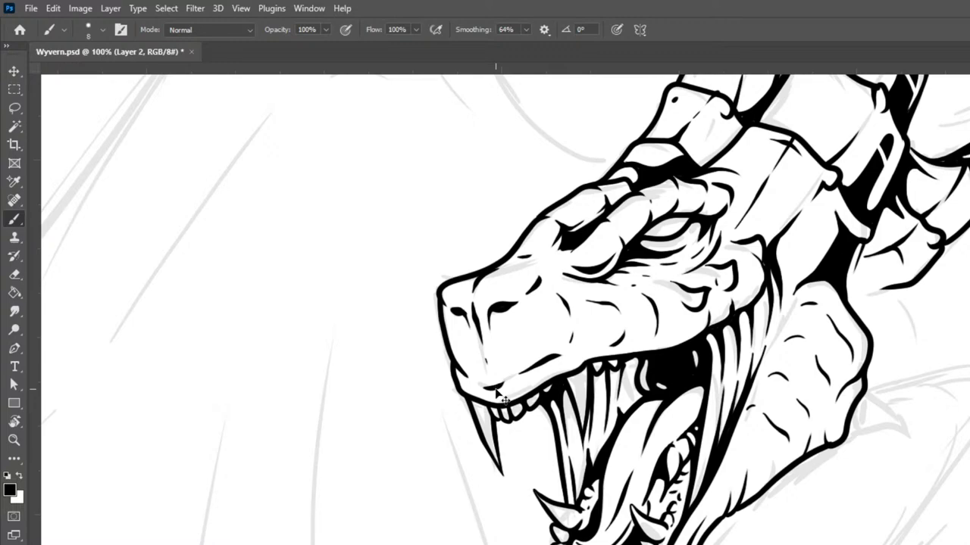
Examine the inked head at full-page scale and up close against the sketch
key(ctrl+minus)
key(ctrl+minus)
key(ctrl+minus)
key(ctrl+minus)
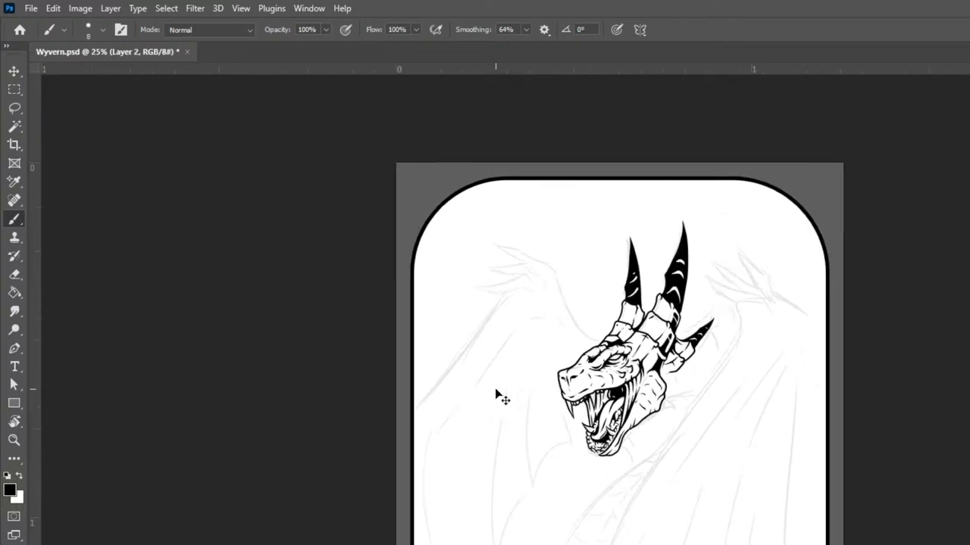
key(ctrl+plus)
key(ctrl+plus)
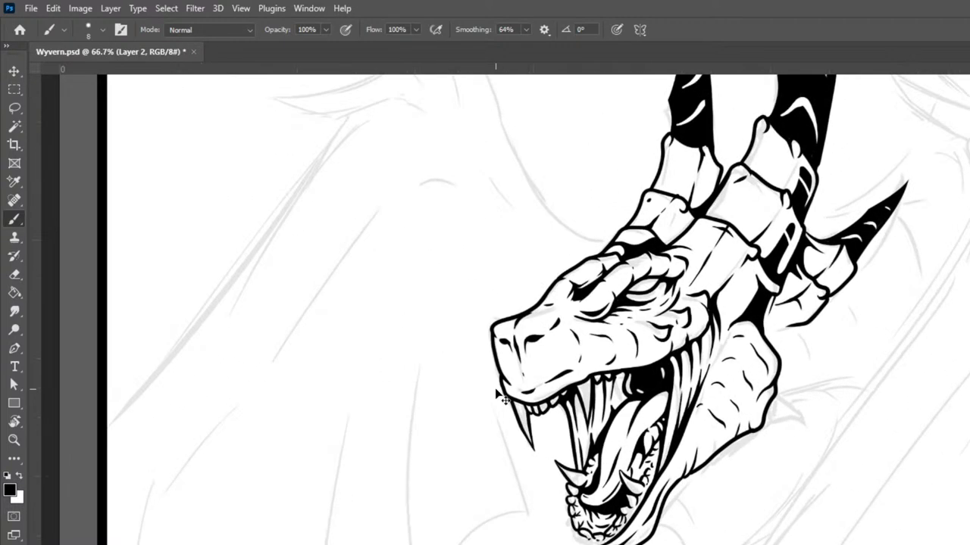
key(ctrl+minus)
key(ctrl+plus)
key(ctrl+plus)
Ink the solid black spike behind the jaw and the first two plated neck segments behind the head with a size 9 brush
drag(879, 355, 773, 464)
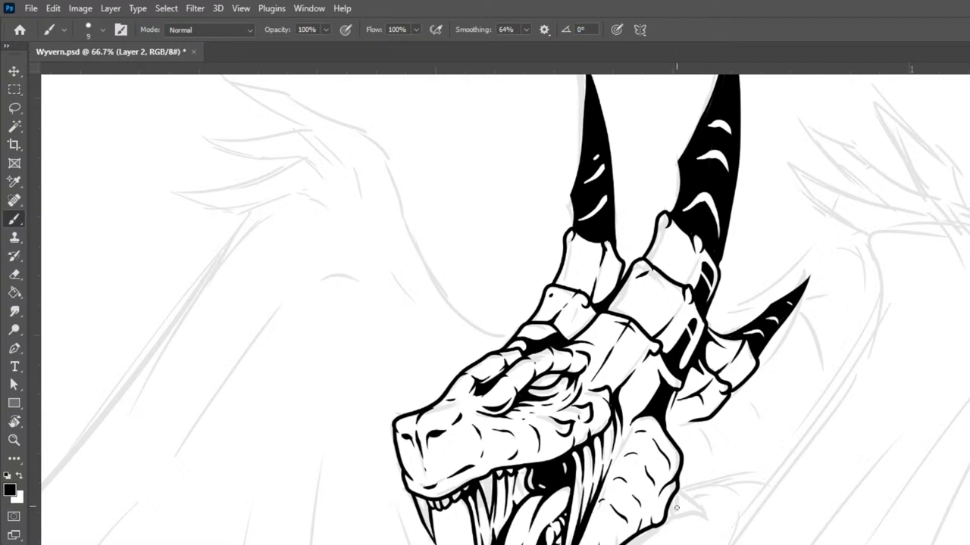
mouse_move(664, 518)
mouse_down()
mouse_move(704, 512)
mouse_move(696, 529)
mouse_move(676, 492)
mouse_move(704, 520)
mouse_up()
mouse_move(671, 509)
mouse_down()
mouse_move(690, 512)
mouse_move(679, 503)
mouse_up()
mouse_move(679, 493)
mouse_down()
mouse_move(722, 481)
mouse_move(705, 427)
mouse_up()
mouse_move(723, 476)
mouse_down()
mouse_move(775, 460)
mouse_move(760, 426)
mouse_up()
drag(736, 385, 763, 416)
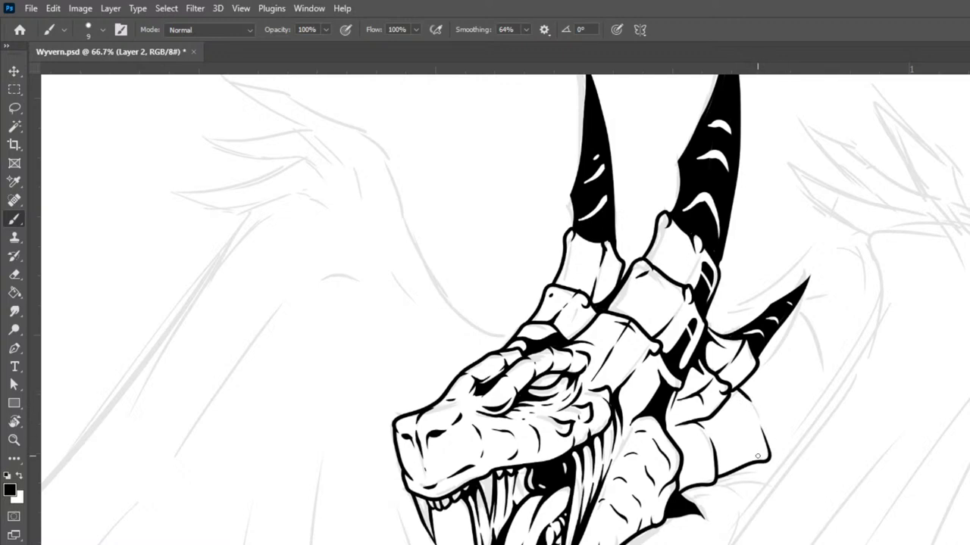
drag(759, 455, 734, 390)
Ink the neck contour curving behind the small rear horn, with inner crease lines and a short lower-edge stroke
mouse_move(705, 317)
mouse_down()
mouse_move(758, 296)
mouse_move(797, 290)
mouse_up()
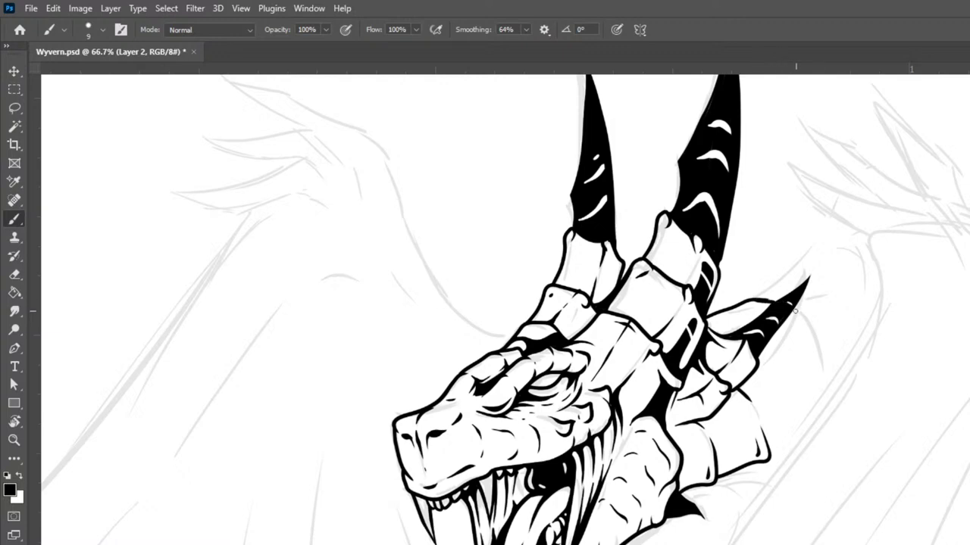
mouse_move(795, 310)
mouse_down()
mouse_move(812, 322)
mouse_move(821, 362)
mouse_up()
mouse_move(755, 383)
mouse_down()
mouse_move(794, 338)
mouse_move(807, 344)
mouse_up()
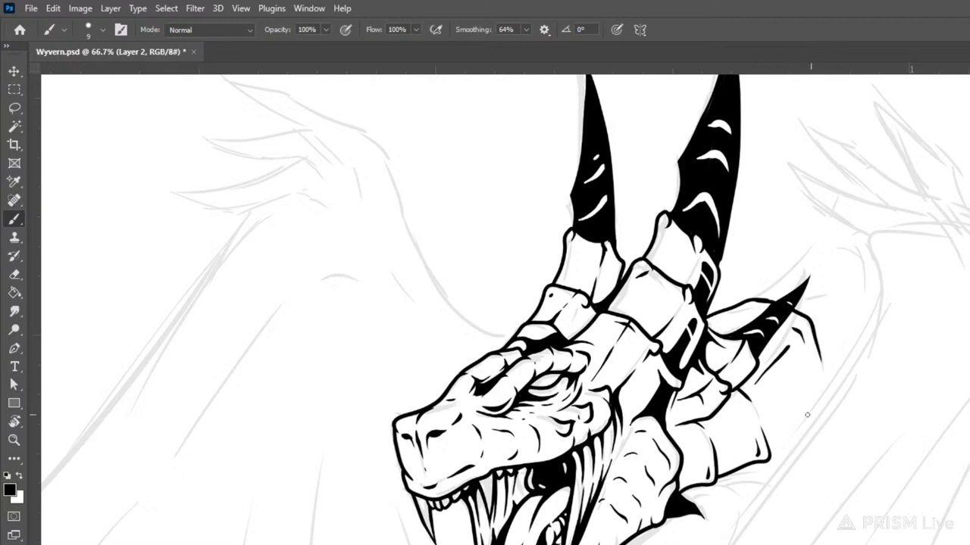
drag(773, 453, 796, 441)
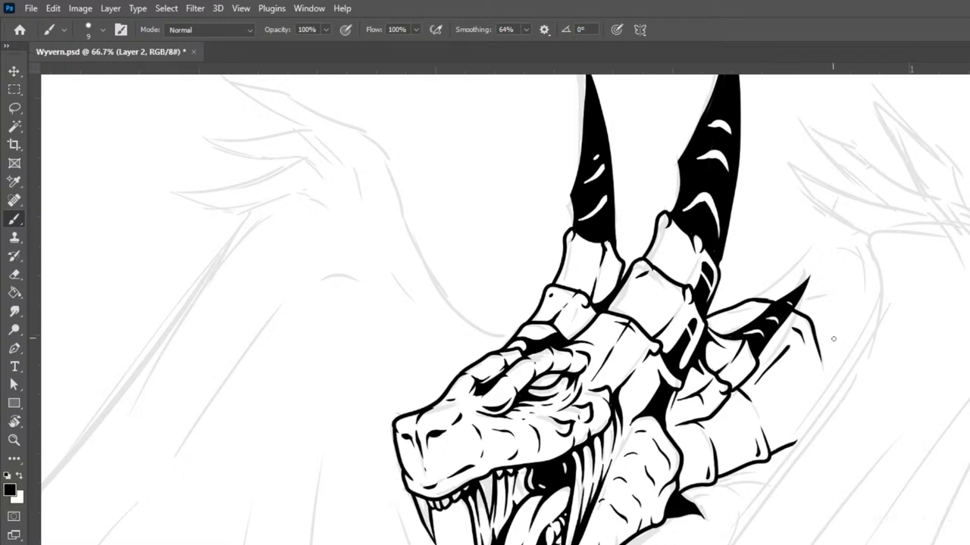
drag(826, 385, 828, 403)
Ink the arched outer curve of the neck above the small rear horn, ending in a crease at its bend
key(ctrl+minus)
key(ctrl+minus)
key(ctrl+minus)
key(ctrl+minus)
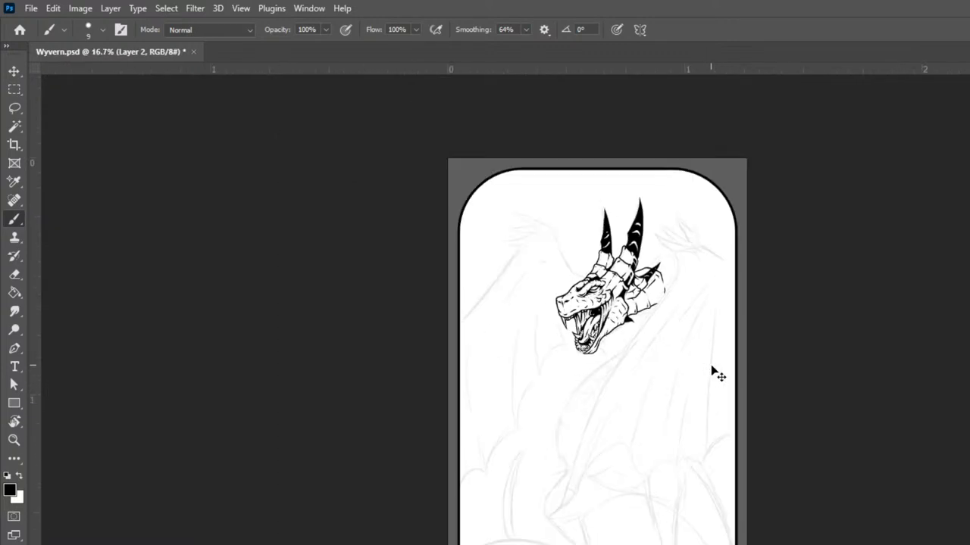
key(ctrl+plus)
key(ctrl+plus)
key(ctrl+plus)
drag(712, 366, 831, 521)
scroll(831, 520, up, 3)
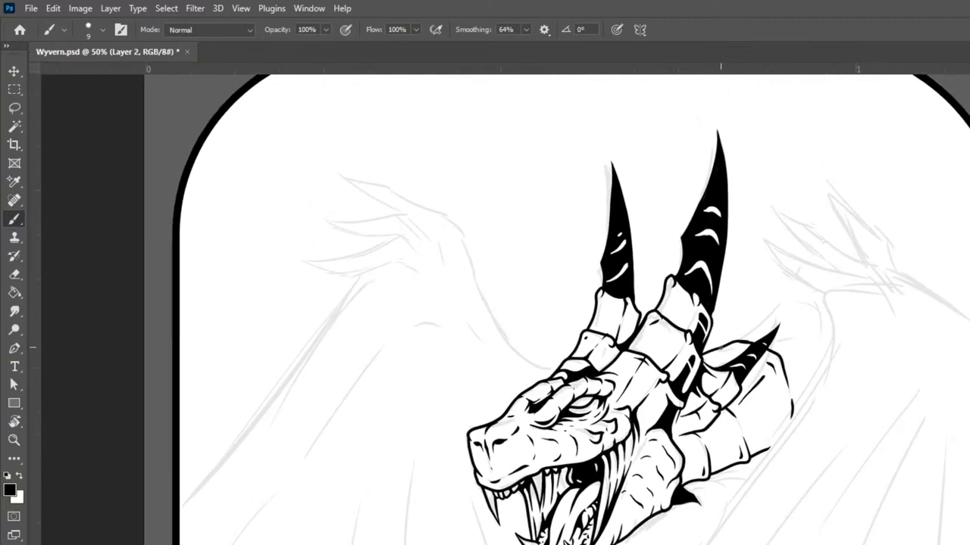
mouse_move(714, 344)
mouse_down()
mouse_move(790, 298)
mouse_move(813, 322)
mouse_move(792, 383)
mouse_up()
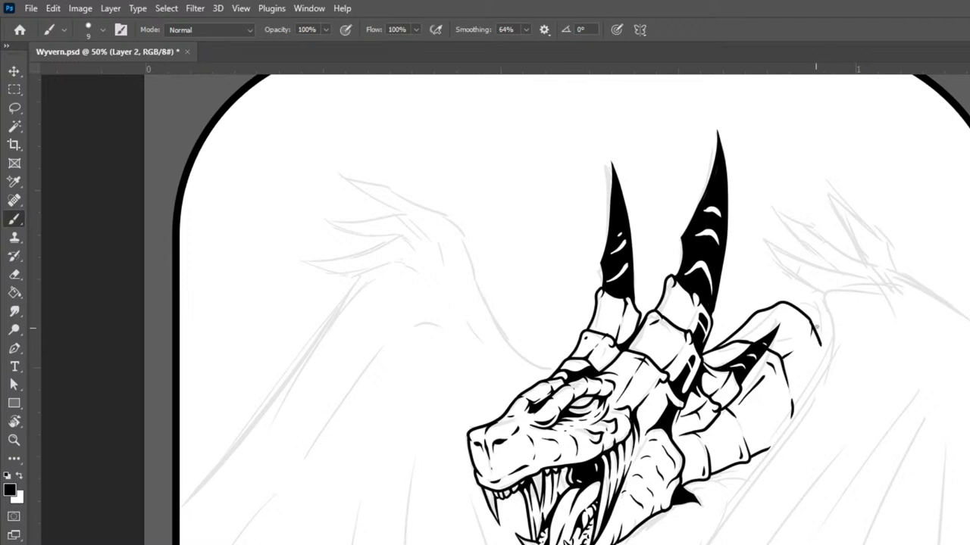
drag(813, 323, 827, 355)
drag(760, 308, 799, 285)
key(ctrl+z)
mouse_move(770, 306)
mouse_down()
mouse_move(790, 292)
mouse_move(820, 299)
mouse_move(822, 317)
mouse_move(788, 301)
mouse_move(829, 313)
mouse_up()
key(ctrl+z)
Nudge the wyvern's ink and sketch together slightly down and to the left within the frame
drag(854, 407, 969, 235)
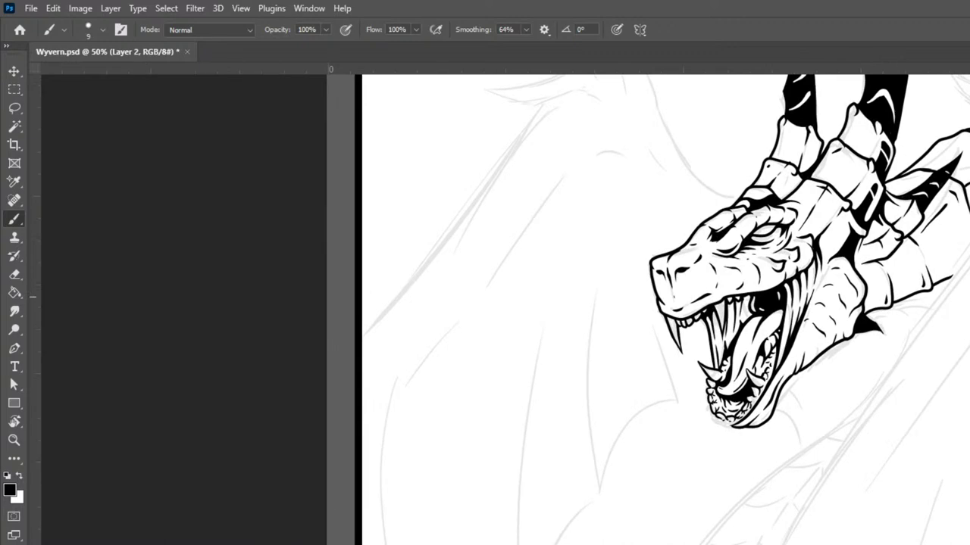
key(ctrl+minus)
key(ctrl+minus)
key(ctrl+minus)
key(ctrl+minus)
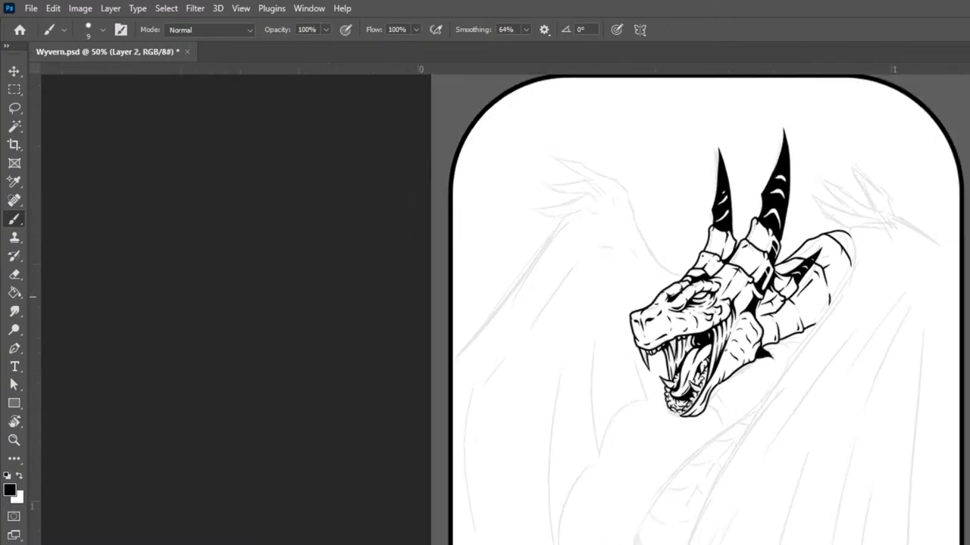
key(ctrl+plus)
key(ctrl+plus)
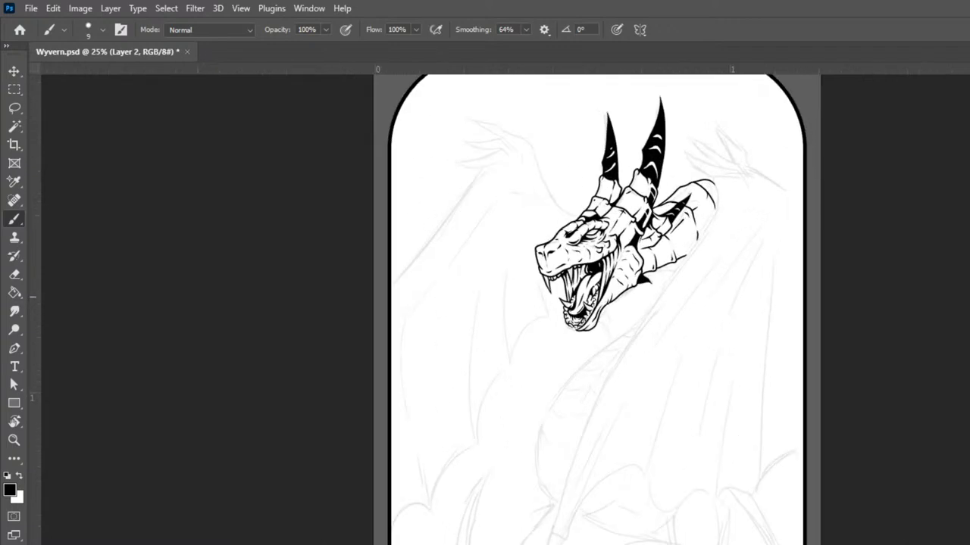
key(ctrl+minus)
key(ctrl+plus)
key(ctrl+minus)
key(v)
key(shift+Down)
key(shift+Down)
key(shift+Down)
key(shift+Left)
key(shift+Left)
key(shift+Left)
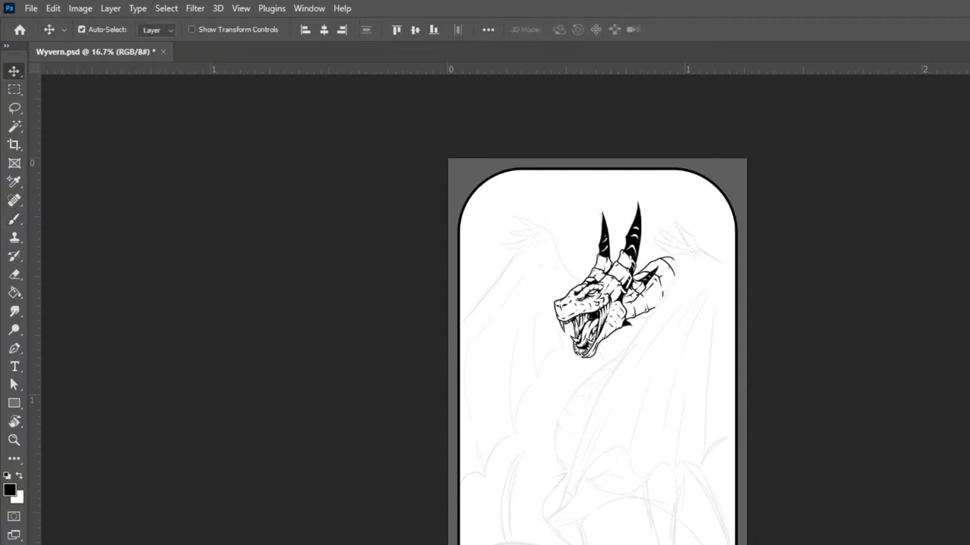
On Layer 3, ink the left wing's upper edge from the head to the wrist and its top clawed finger with a size 10 brush
key(ctrl+plus)
key(ctrl+plus)
key(ctrl+plus)
scroll(505, 310, up, 1)
key(alt+bracketleft)
key(alt+bracketleft)
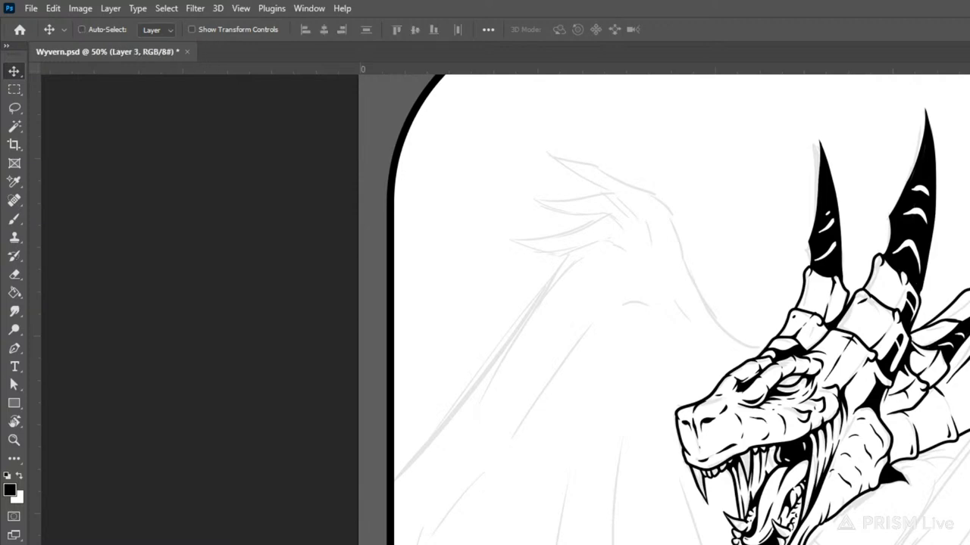
scroll(880, 355, up, 1)
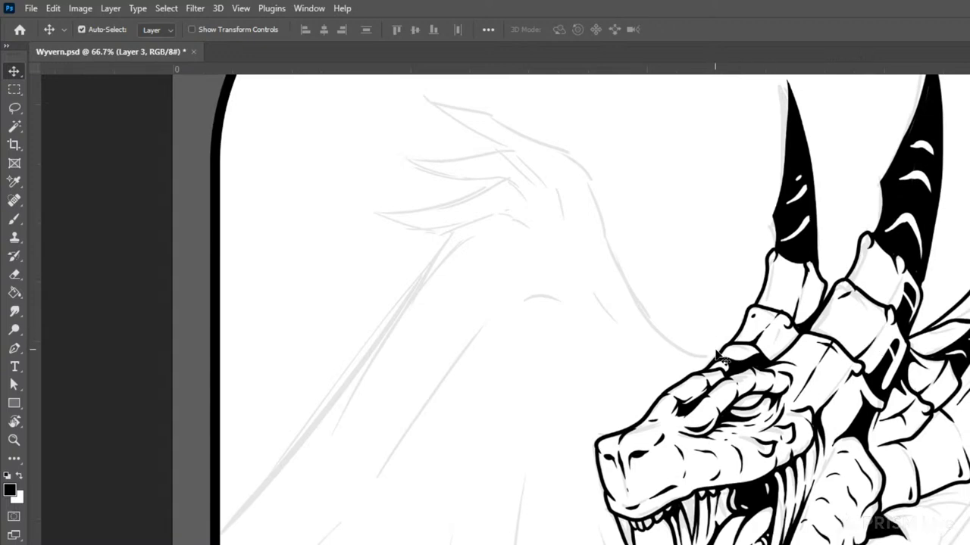
key(b)
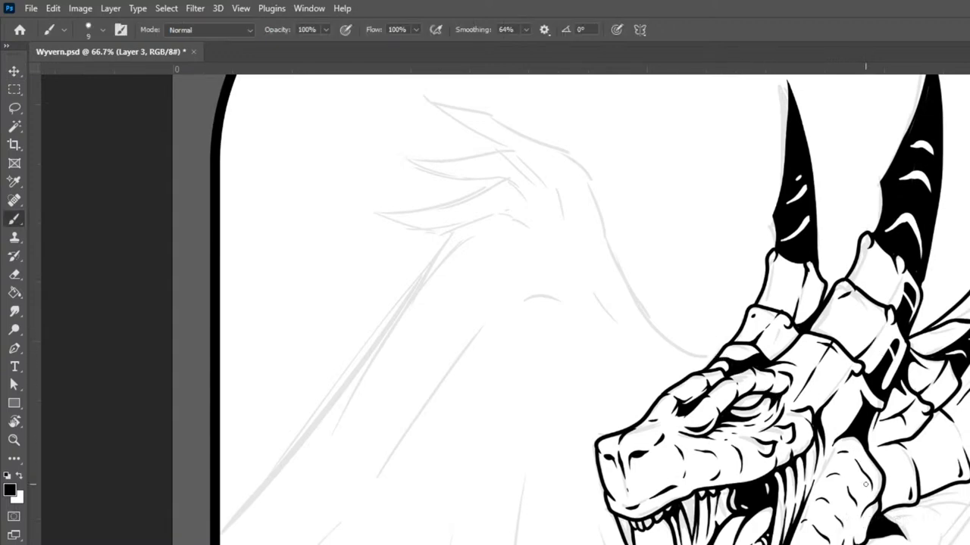
key(bracketright)
key(bracketright)
key(bracketleft)
mouse_move(720, 353)
mouse_down()
mouse_move(701, 329)
mouse_move(671, 337)
mouse_move(631, 292)
mouse_up()
mouse_move(600, 221)
mouse_down()
mouse_move(592, 202)
mouse_move(555, 187)
mouse_move(579, 181)
mouse_up()
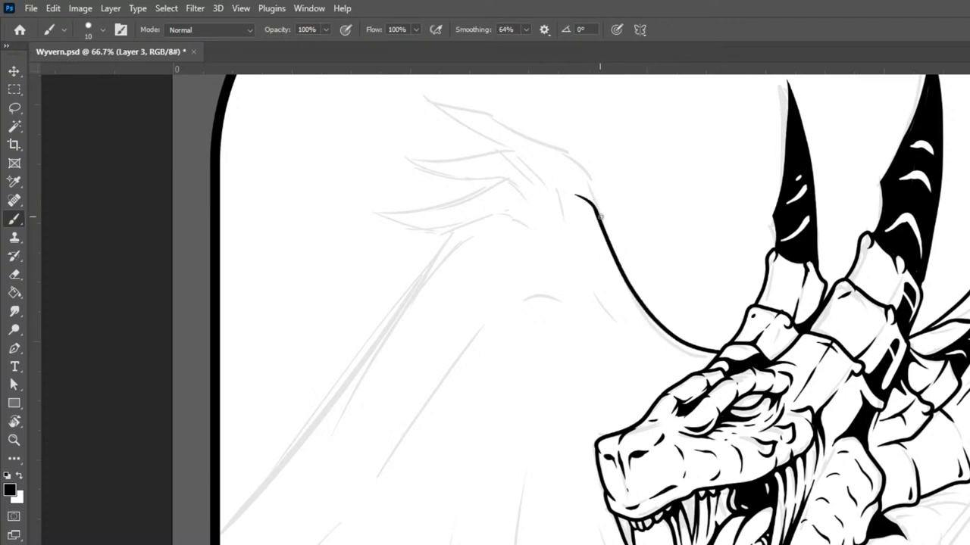
mouse_move(596, 214)
mouse_down()
mouse_move(590, 165)
mouse_move(551, 131)
mouse_move(470, 102)
mouse_move(413, 99)
mouse_move(381, 67)
mouse_move(415, 102)
mouse_move(482, 120)
mouse_move(533, 165)
mouse_move(566, 141)
mouse_move(549, 186)
mouse_move(555, 205)
mouse_move(560, 143)
mouse_move(548, 185)
mouse_move(532, 165)
mouse_move(559, 192)
mouse_move(563, 232)
mouse_move(614, 261)
mouse_up()
key(ctrl+z)
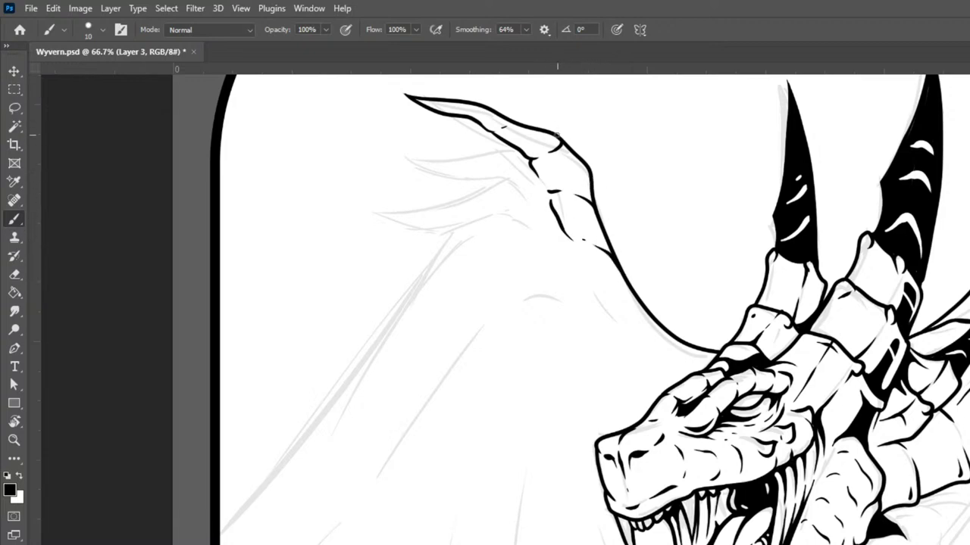
Ink the wing hand's second clawed finger with its knuckle creases and join it to the palm
mouse_move(515, 144)
mouse_down()
mouse_move(387, 156)
mouse_move(364, 145)
mouse_move(431, 171)
mouse_up()
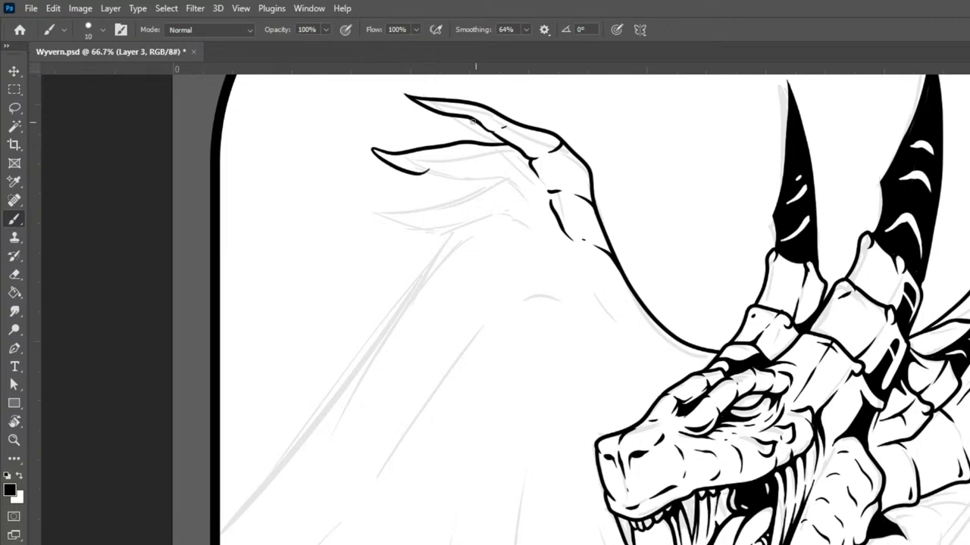
drag(438, 113, 498, 136)
key(ctrl+z)
mouse_move(427, 171)
mouse_down()
mouse_move(479, 177)
mouse_move(496, 146)
mouse_up()
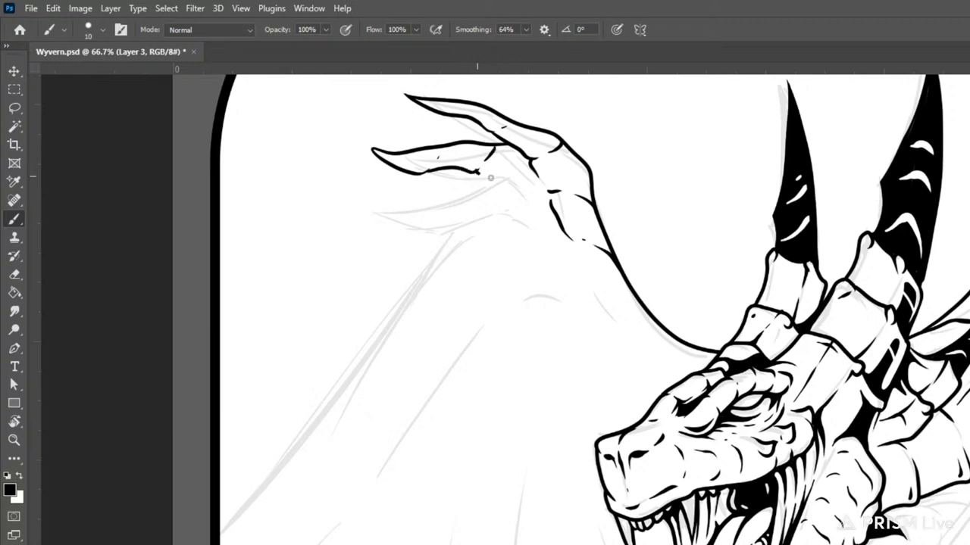
drag(477, 171, 522, 188)
key(ctrl+z)
mouse_move(477, 170)
mouse_down()
mouse_move(510, 181)
mouse_move(533, 151)
mouse_move(510, 178)
mouse_move(515, 208)
mouse_move(547, 187)
mouse_up()
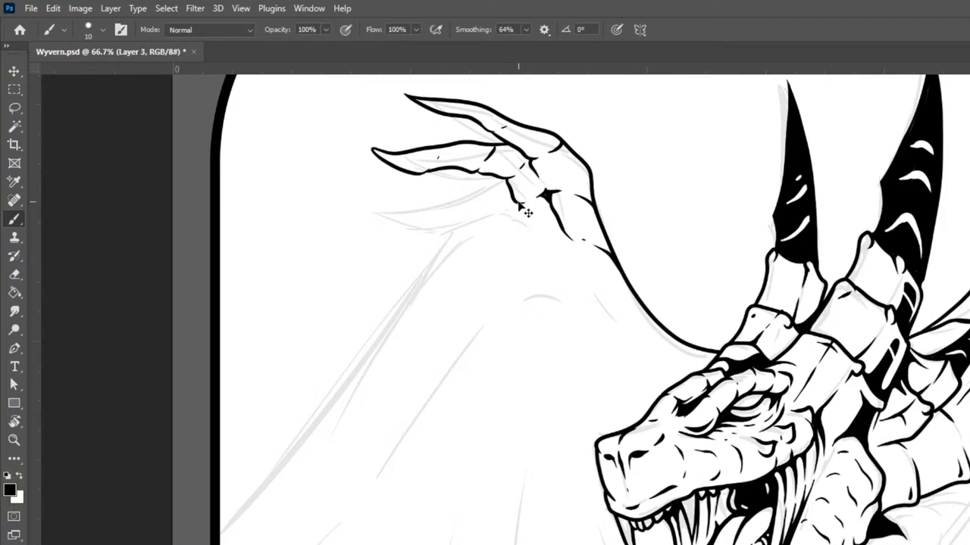
Ink the wing hand's third clawed finger and the creased contour of the palm below it
mouse_move(511, 200)
mouse_down()
mouse_move(529, 239)
mouse_move(557, 244)
mouse_up()
mouse_move(505, 179)
mouse_down()
mouse_move(360, 217)
mouse_move(451, 226)
mouse_move(537, 194)
mouse_move(445, 224)
mouse_move(446, 180)
mouse_move(442, 223)
mouse_move(490, 211)
mouse_up()
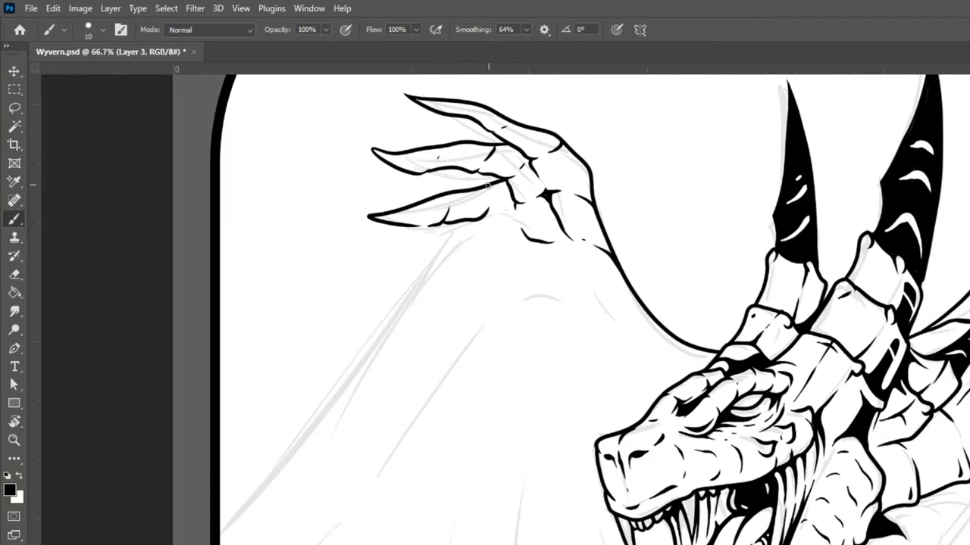
mouse_move(484, 216)
mouse_down()
mouse_move(506, 219)
mouse_move(511, 211)
mouse_move(506, 249)
mouse_up()
Add short, broken scale and crease lines down the wing's forearm toward the head
mouse_move(514, 251)
mouse_down()
mouse_move(524, 273)
mouse_move(566, 283)
mouse_move(552, 274)
mouse_move(574, 284)
mouse_up()
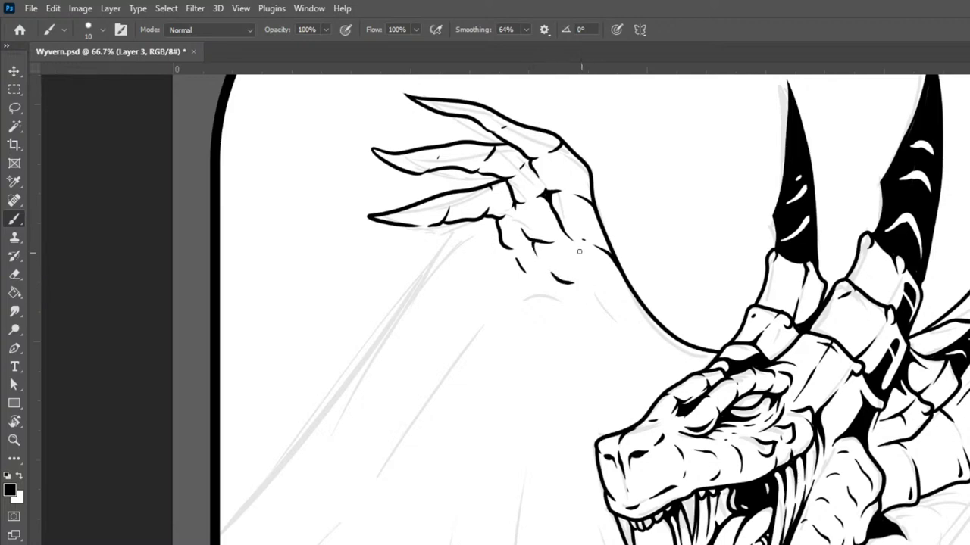
drag(572, 248, 607, 285)
mouse_move(538, 279)
mouse_down()
mouse_move(562, 307)
mouse_move(578, 302)
mouse_move(635, 324)
mouse_move(639, 345)
mouse_move(642, 337)
mouse_up()
click(649, 340)
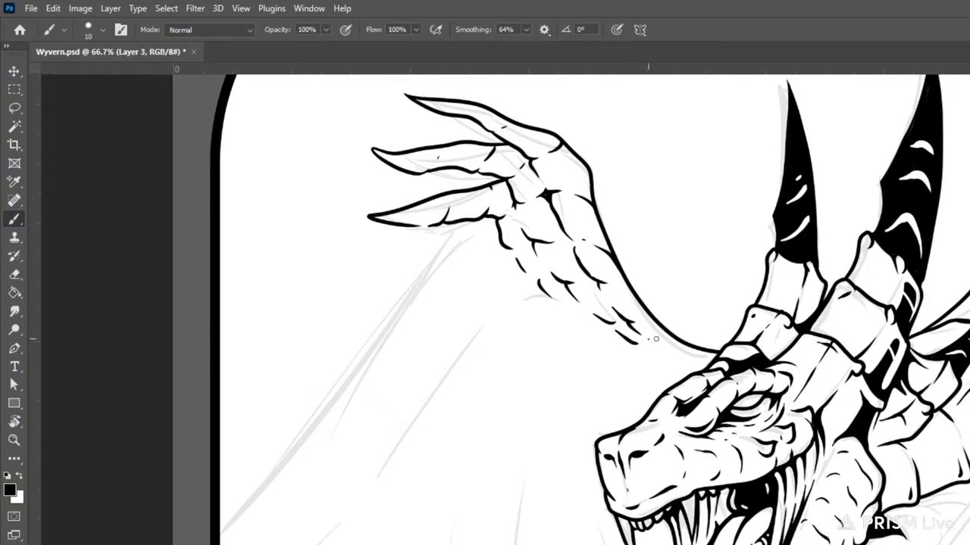
mouse_move(560, 301)
mouse_down()
mouse_move(569, 297)
mouse_move(580, 316)
mouse_up()
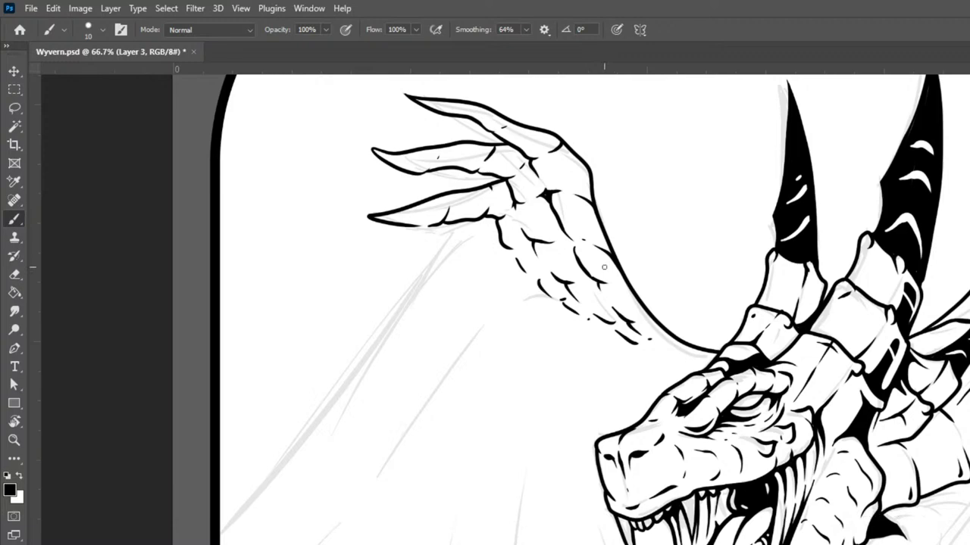
key(ctrl+minus)
key(ctrl+minus)
key(ctrl+minus)
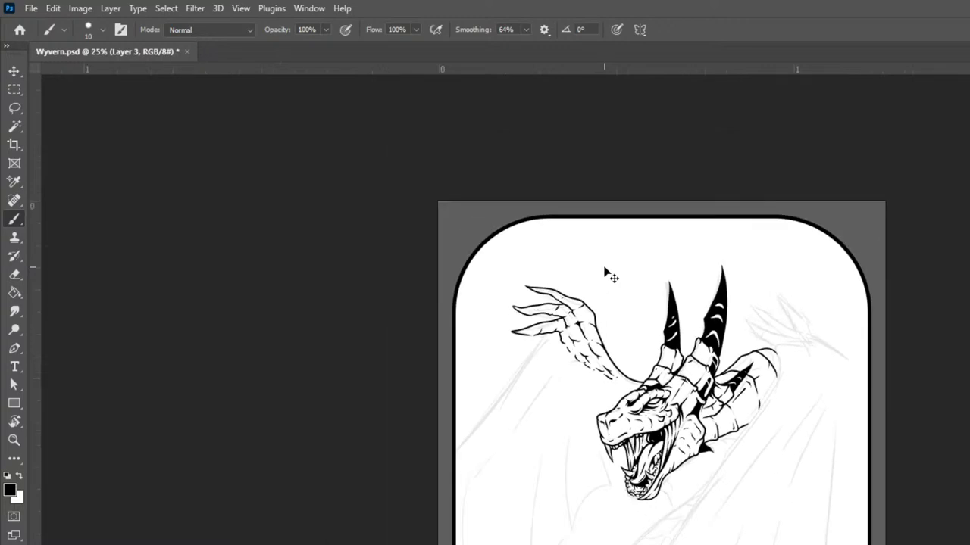
key(ctrl+plus)
key(ctrl+plus)
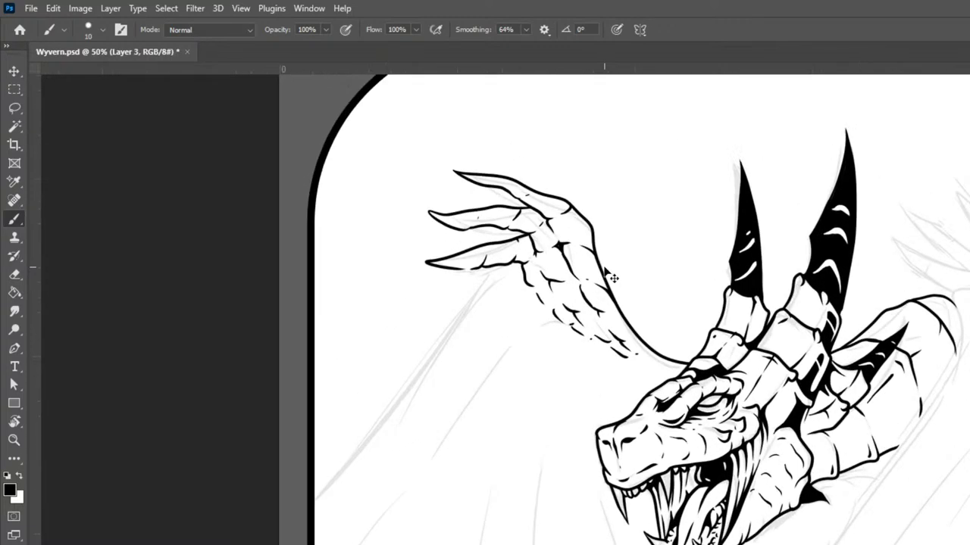
drag(820, 332, 963, 282)
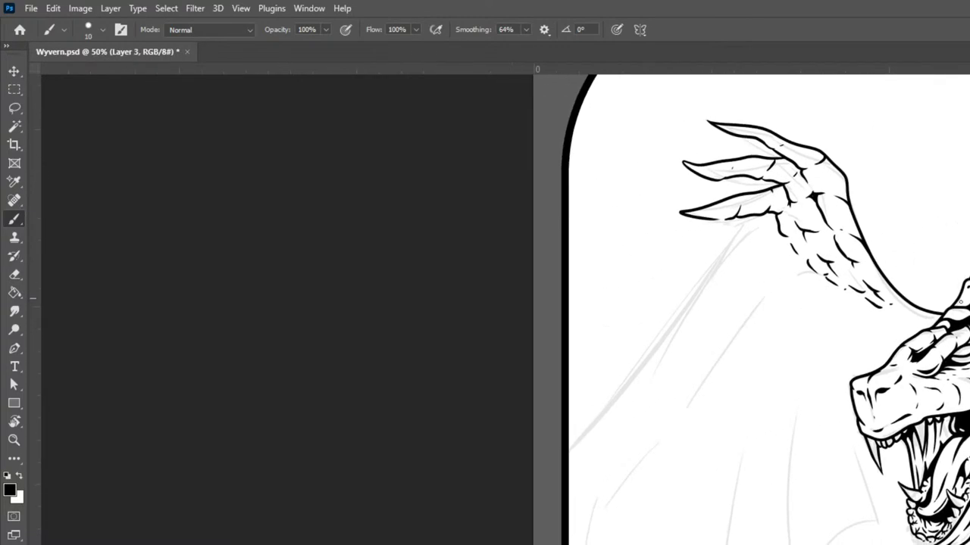
key(bracketright)
mouse_move(751, 222)
mouse_down()
mouse_move(714, 247)
mouse_move(715, 259)
mouse_up()
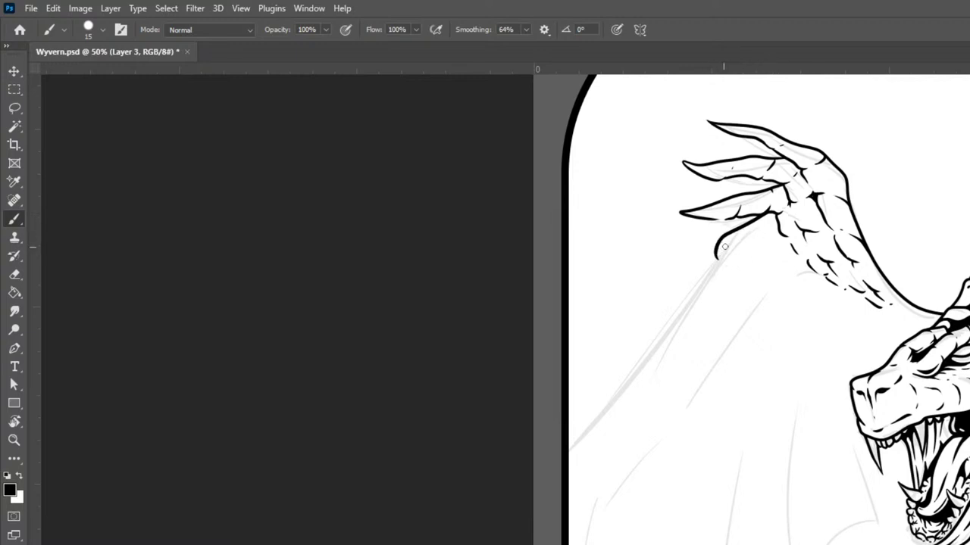
key(ctrl+z)
key(bracketleft)
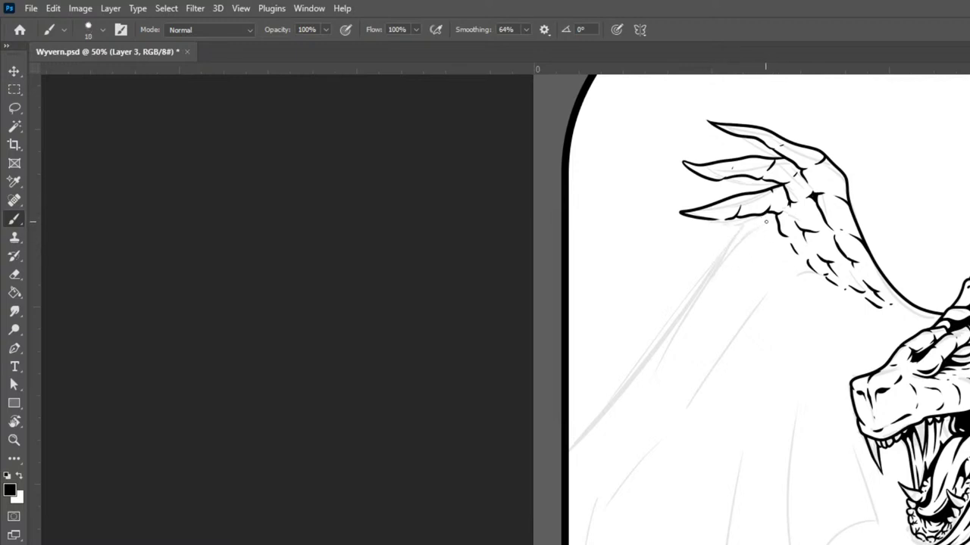
Ink the rounded, creased wrist joint below the third clawed finger and the wing's straight outer edge down to the frame
mouse_move(775, 216)
mouse_down()
mouse_move(727, 230)
mouse_move(716, 253)
mouse_move(735, 247)
mouse_move(742, 265)
mouse_move(776, 283)
mouse_up()
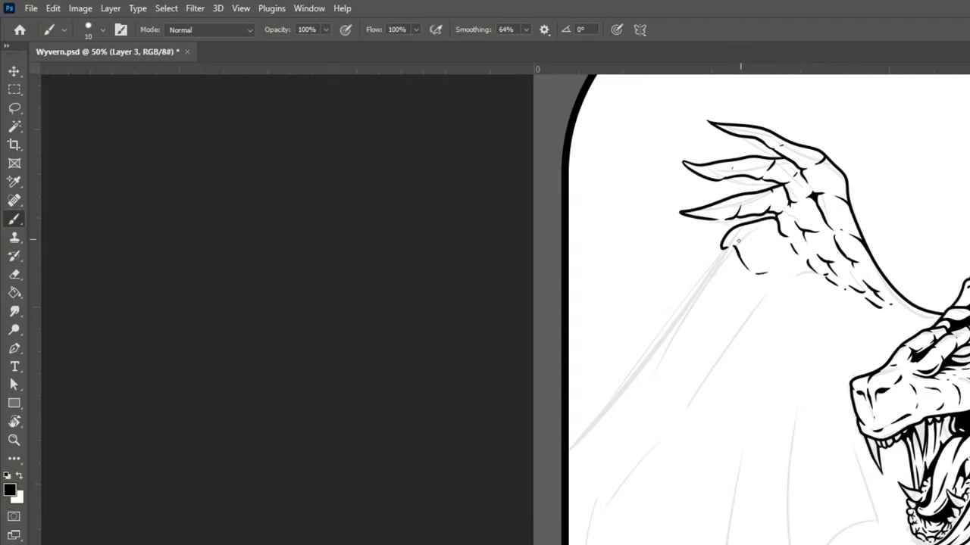
mouse_move(720, 250)
mouse_down()
mouse_move(694, 261)
mouse_move(625, 350)
mouse_up()
key(ctrl+z)
drag(717, 250, 559, 447)
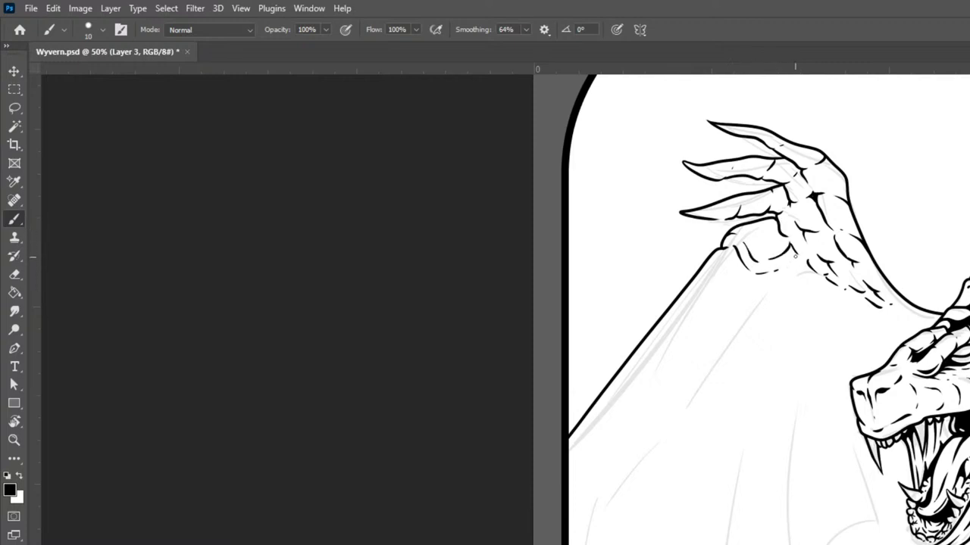
drag(795, 258, 792, 250)
With a size 15 brush, ink the broken inner contour of the wing's outer finger bone and short dashes under the forearm
key(ctrl+minus)
key(ctrl+minus)
key(ctrl+minus)
key(ctrl+plus)
key(ctrl+plus)
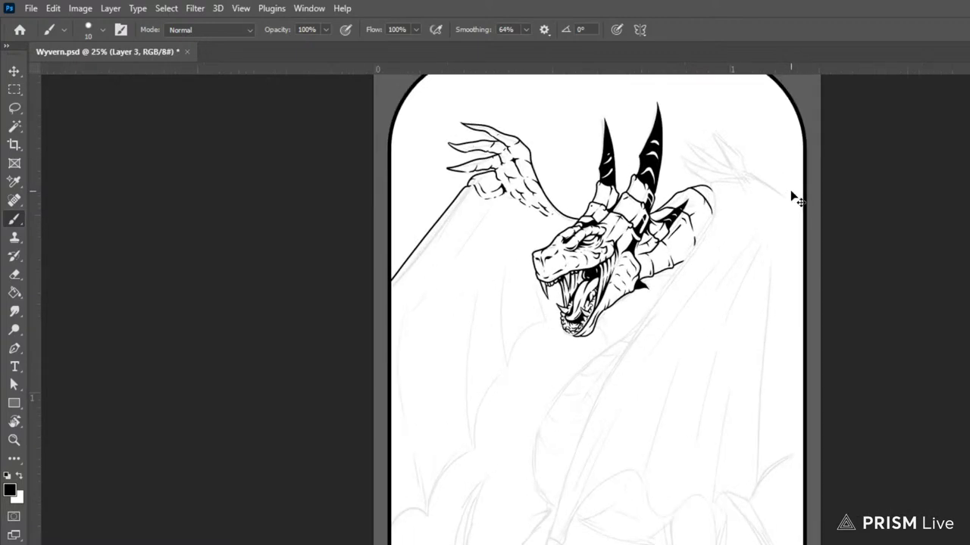
key(space)
mouse_move(744, 388)
mouse_down()
mouse_move(904, 544)
mouse_move(914, 544)
mouse_move(957, 421)
mouse_up()
mouse_move(740, 414)
mouse_down()
mouse_move(763, 433)
mouse_move(745, 534)
mouse_move(758, 504)
mouse_up()
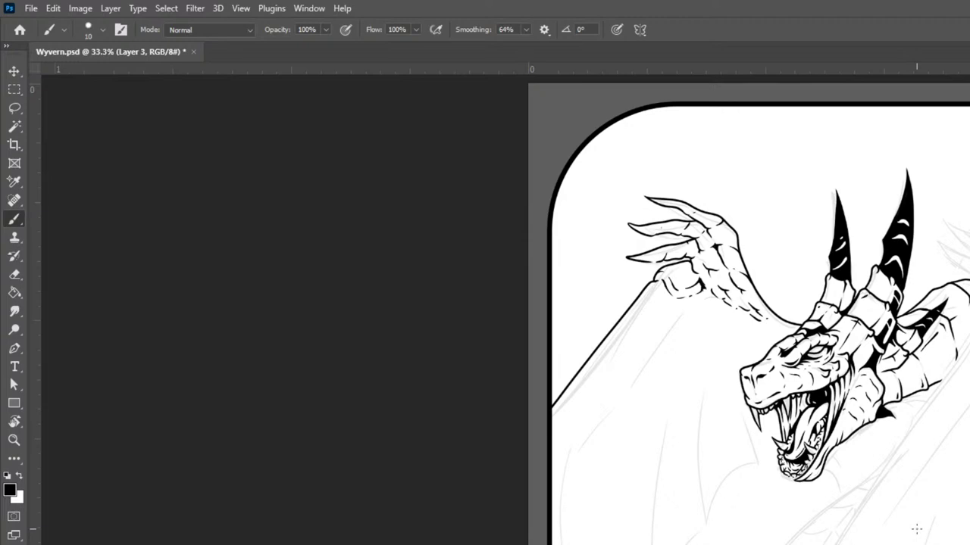
scroll(916, 529, up, 2)
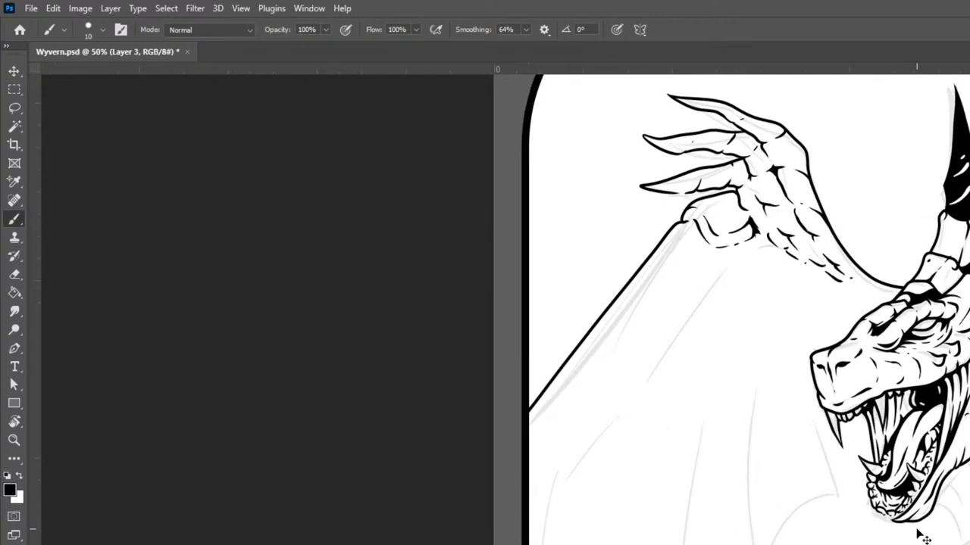
scroll(918, 530, down, 2)
scroll(918, 535, up, 2)
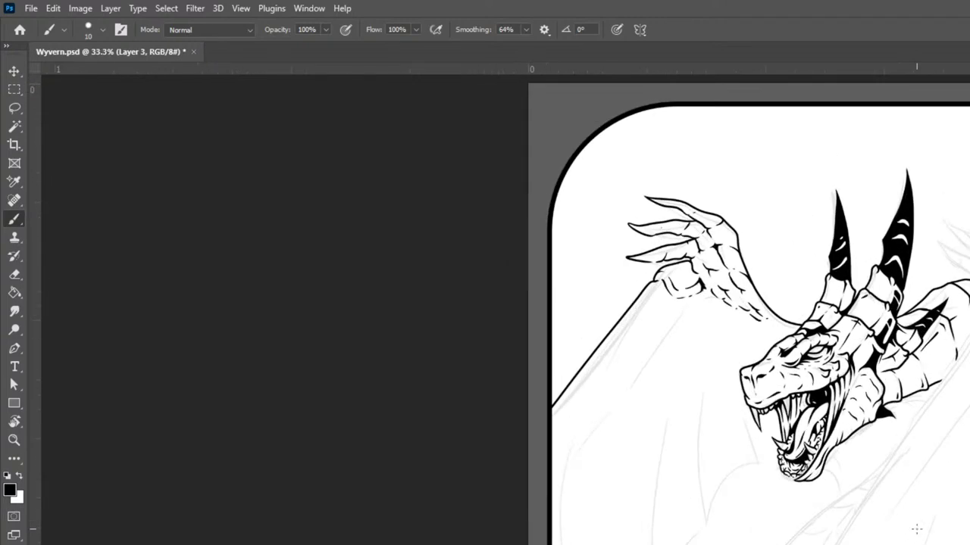
key(bracketright)
mouse_move(622, 342)
mouse_down()
mouse_move(664, 321)
mouse_move(664, 304)
mouse_move(666, 319)
mouse_move(691, 299)
mouse_move(666, 314)
mouse_move(698, 306)
mouse_move(723, 313)
mouse_move(715, 324)
mouse_move(742, 334)
mouse_up()
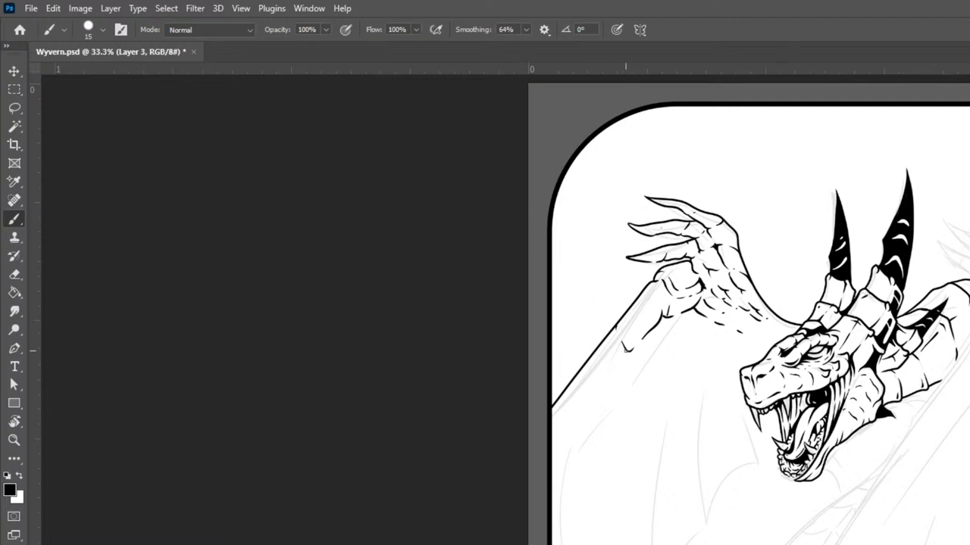
mouse_move(626, 360)
mouse_down()
mouse_move(558, 439)
mouse_move(603, 372)
mouse_move(574, 413)
mouse_up()
Ink the scalloped lower edge of the left wing membrane, starting from the wyvern's lower jaw
key(ctrl+minus)
key(ctrl+minus)
key(ctrl+minus)
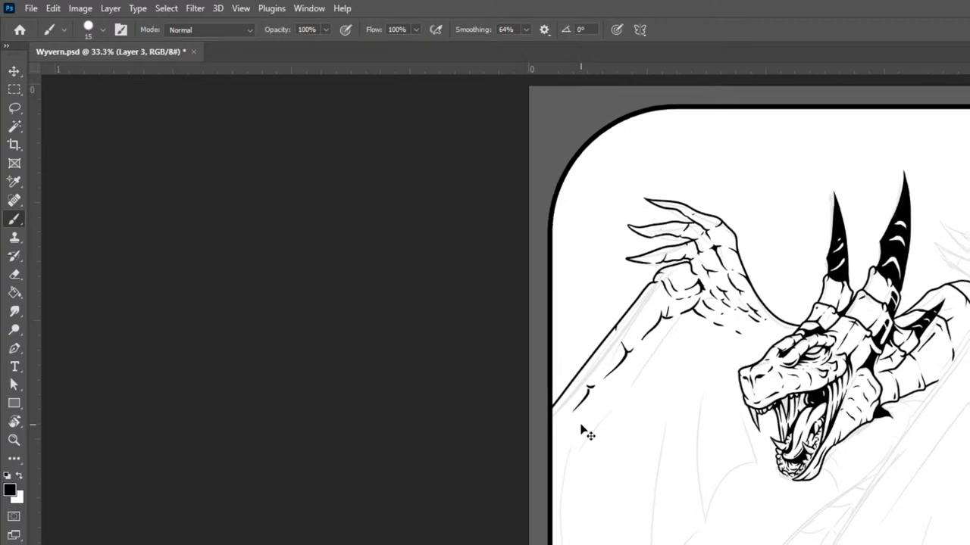
key(ctrl+plus)
key(ctrl+plus)
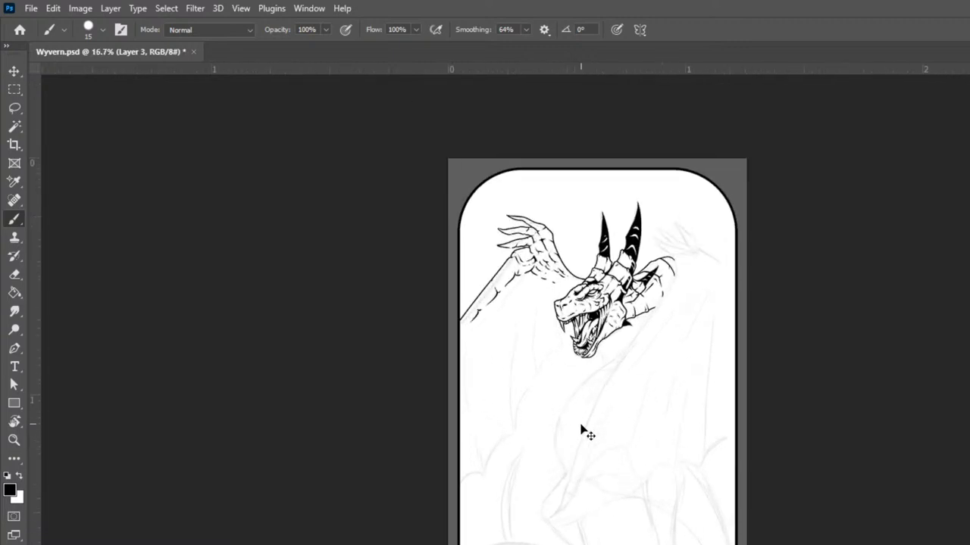
key(ctrl+plus)
drag(641, 365, 800, 455)
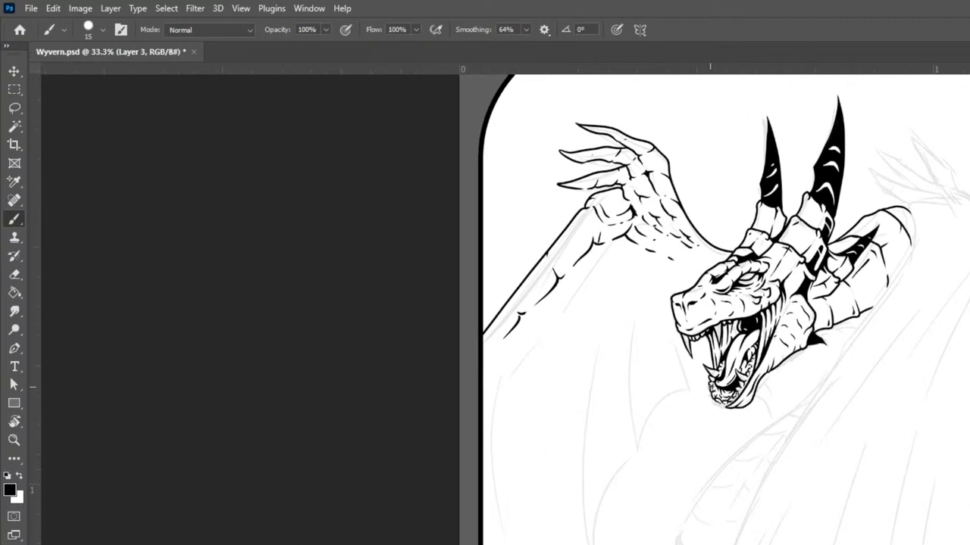
mouse_move(711, 382)
mouse_down()
mouse_move(650, 403)
mouse_move(636, 467)
mouse_move(619, 462)
mouse_move(604, 484)
mouse_move(589, 544)
mouse_up()
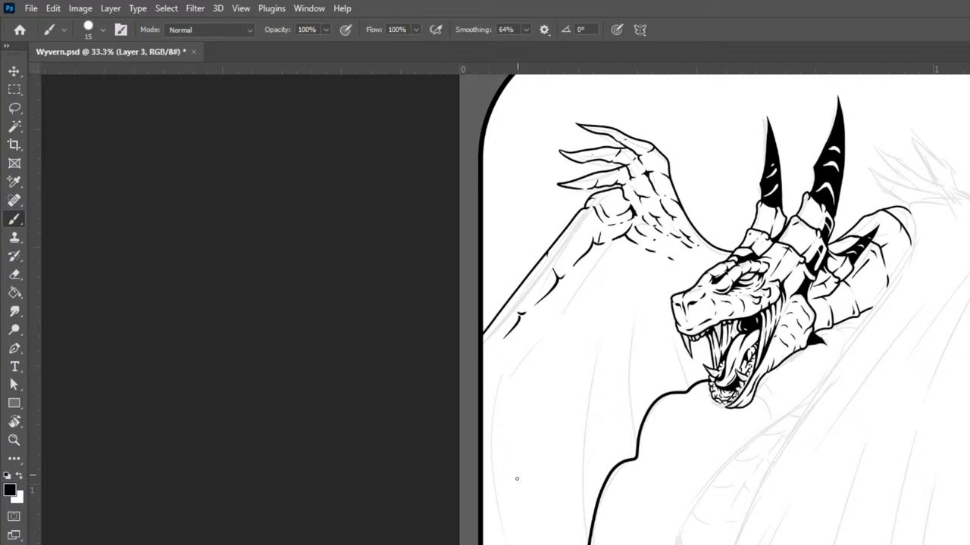
Ink the long, tapered fold lines running through the outer part of the left wing membrane
drag(515, 544, 497, 367)
drag(582, 544, 553, 418)
drag(547, 387, 559, 277)
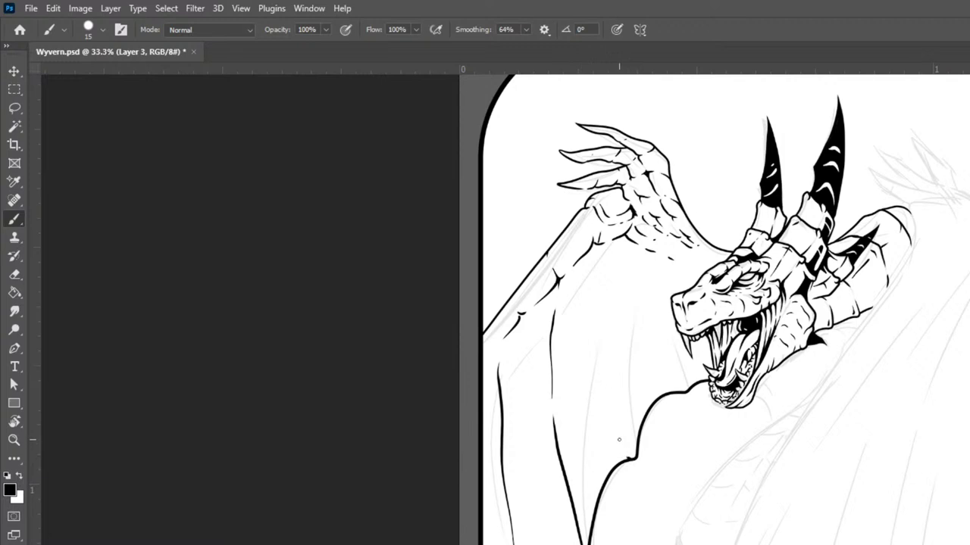
drag(625, 459, 613, 434)
key(ctrl+z)
drag(627, 459, 615, 438)
key(ctrl+z)
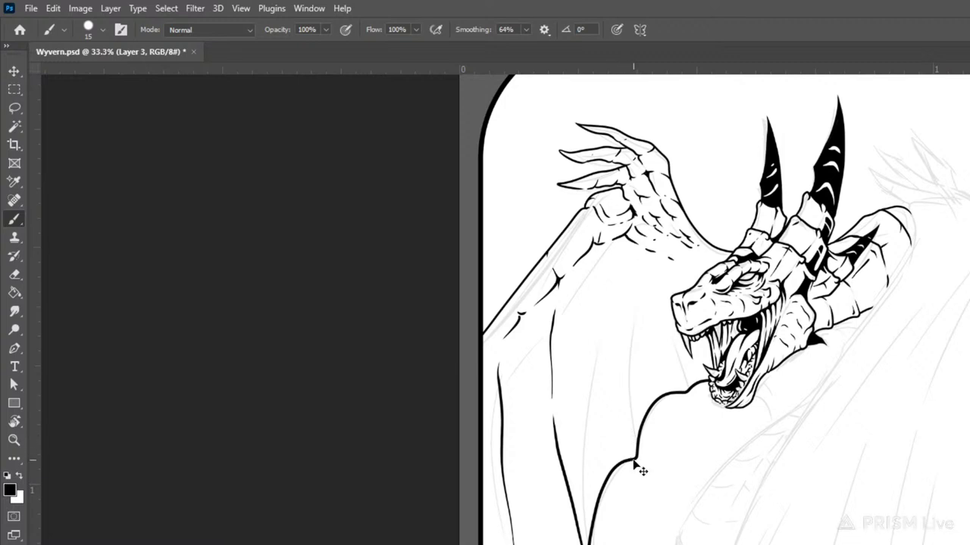
Ink the inner membrane fold upward from the scallop's point and a tapered line descending from below the wrist joint
drag(618, 456, 629, 323)
drag(604, 242, 633, 345)
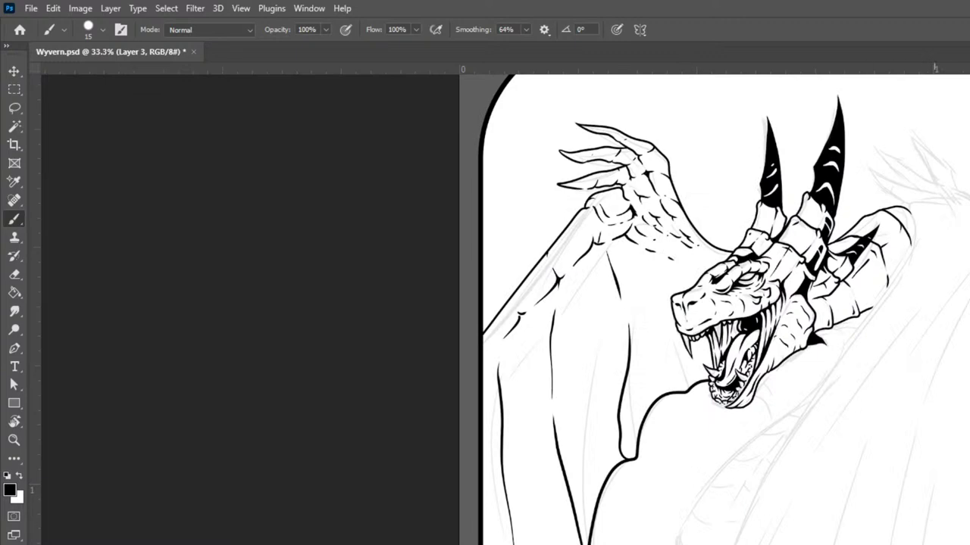
Ink the forearm's lower contour from the wrist to the head and the membrane's upper edge down to the snout
key(ctrl+plus)
mouse_move(867, 383)
mouse_down()
mouse_move(906, 471)
mouse_move(969, 544)
mouse_up()
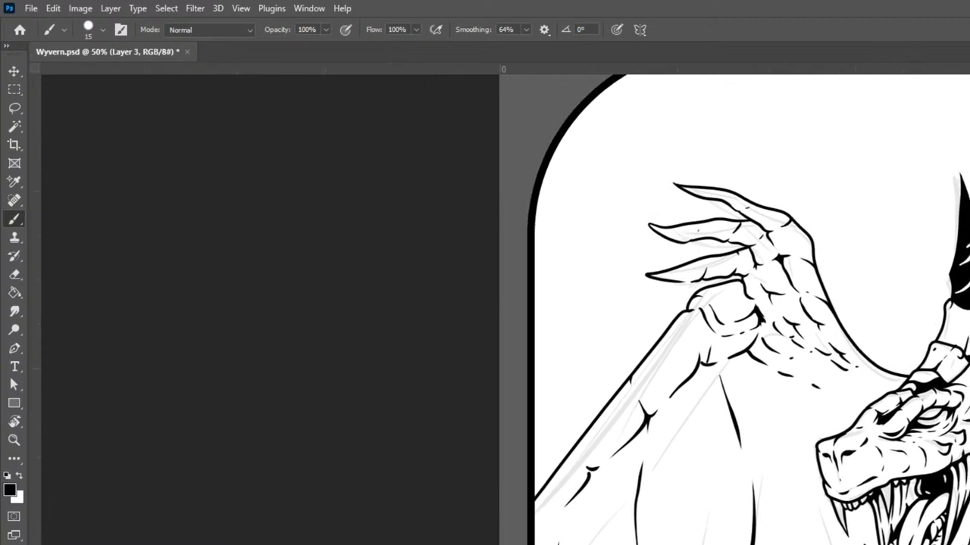
drag(739, 351, 845, 443)
mouse_move(750, 355)
mouse_down()
mouse_move(840, 399)
mouse_move(872, 393)
mouse_up()
mouse_move(805, 367)
mouse_down()
mouse_move(835, 375)
mouse_move(860, 347)
mouse_move(885, 373)
mouse_move(854, 399)
mouse_move(881, 402)
mouse_move(915, 366)
mouse_up()
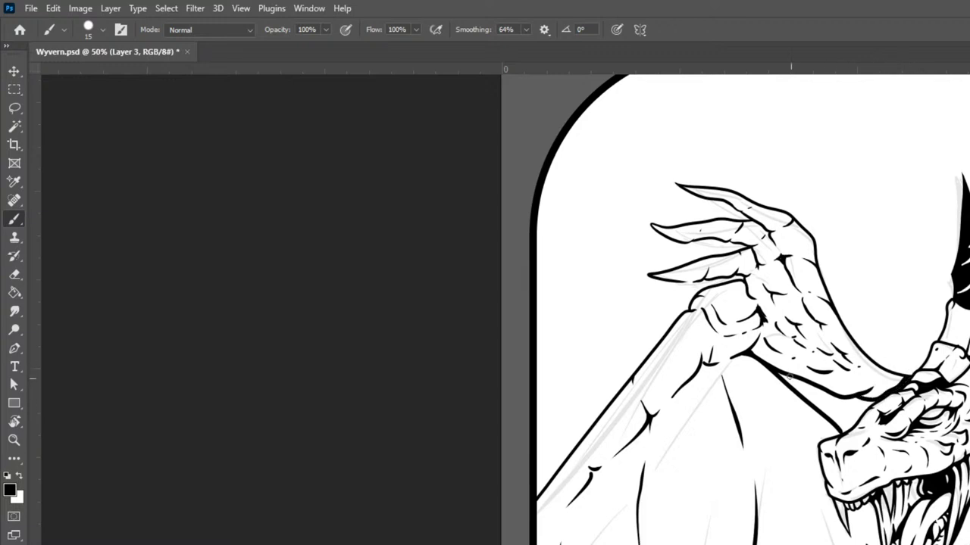
Fill the gap between the forearm, the membrane's upper edge and the snout with solid black using a size 30 brush
key(bracketright)
key(bracketright)
mouse_move(781, 376)
mouse_down()
mouse_move(845, 408)
mouse_move(881, 396)
mouse_up()
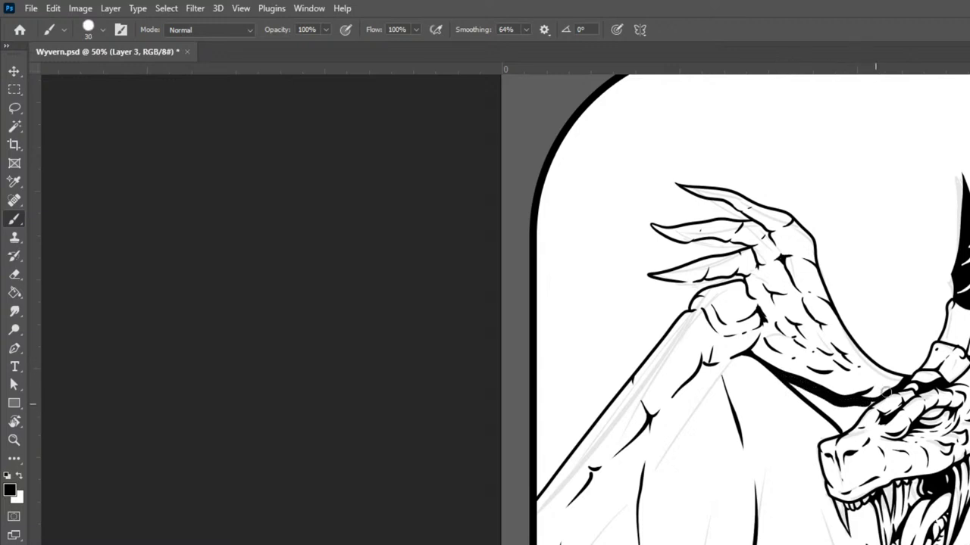
drag(784, 377, 843, 429)
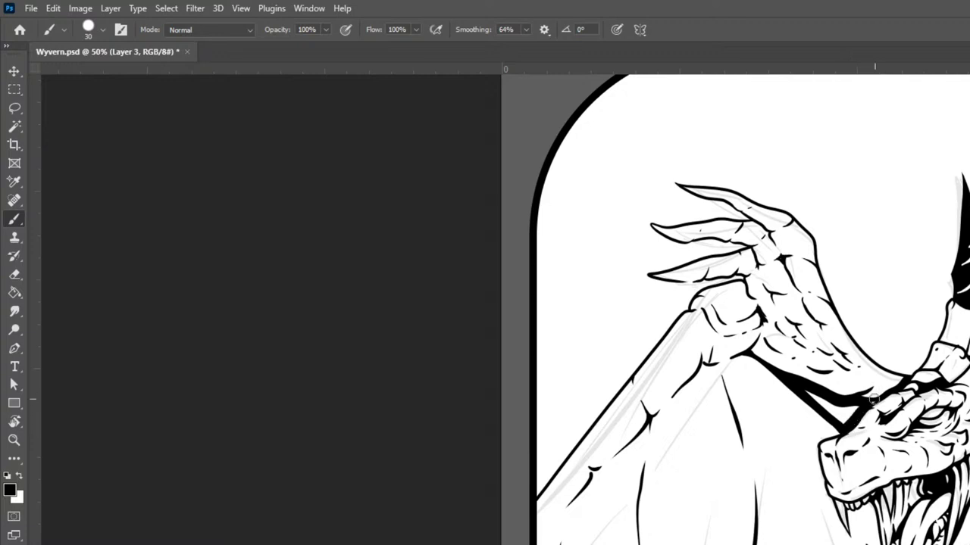
mouse_move(861, 408)
mouse_down()
mouse_move(806, 395)
mouse_move(784, 374)
mouse_up()
mouse_move(845, 424)
mouse_down()
mouse_move(802, 376)
mouse_move(851, 421)
mouse_move(806, 393)
mouse_move(849, 413)
mouse_move(810, 377)
mouse_up()
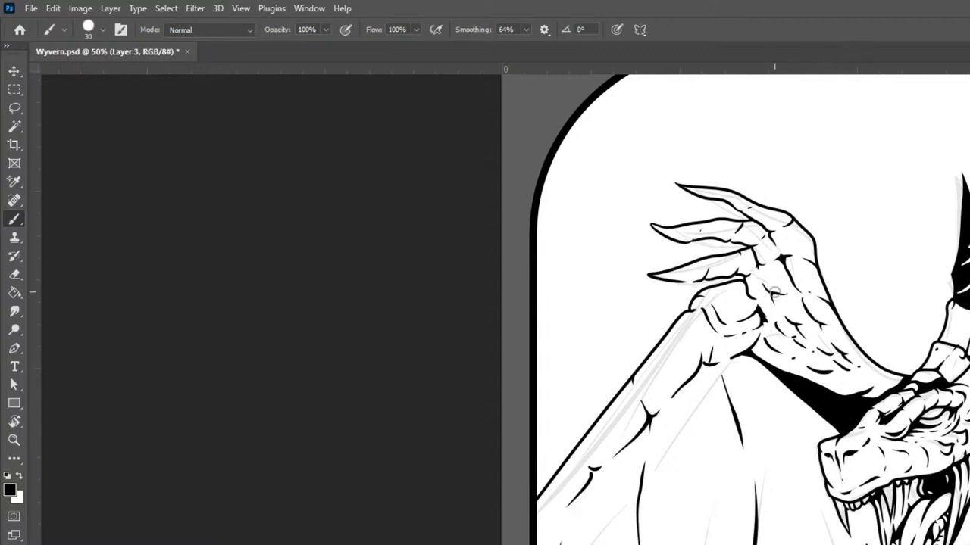
With a size 20 brush, curve and taper the black shadow's membrane edge and add fold lines down beside the snout
key(bracketleft)
mouse_move(788, 383)
mouse_down()
mouse_move(828, 431)
mouse_move(818, 454)
mouse_move(852, 418)
mouse_up()
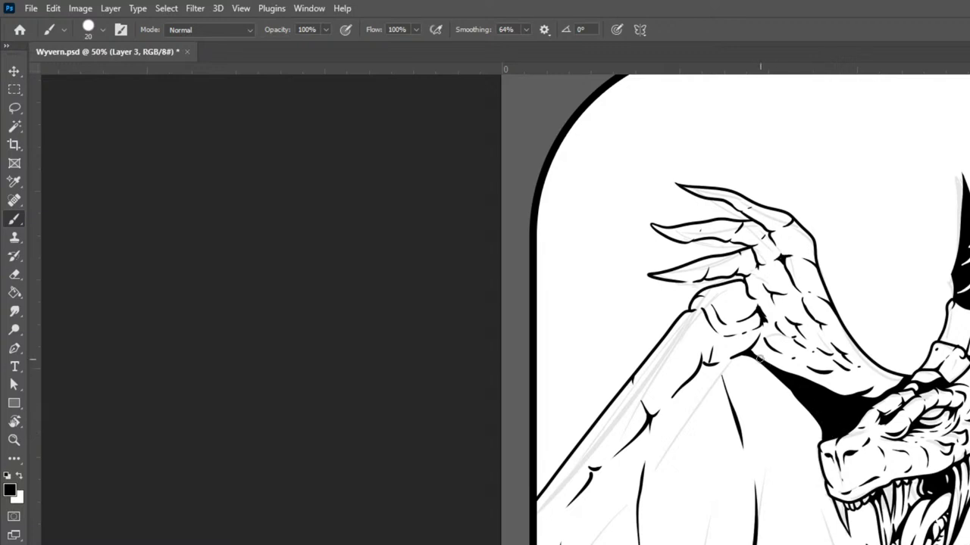
drag(802, 418, 822, 450)
mouse_move(817, 441)
mouse_down()
mouse_move(828, 501)
mouse_move(853, 523)
mouse_up()
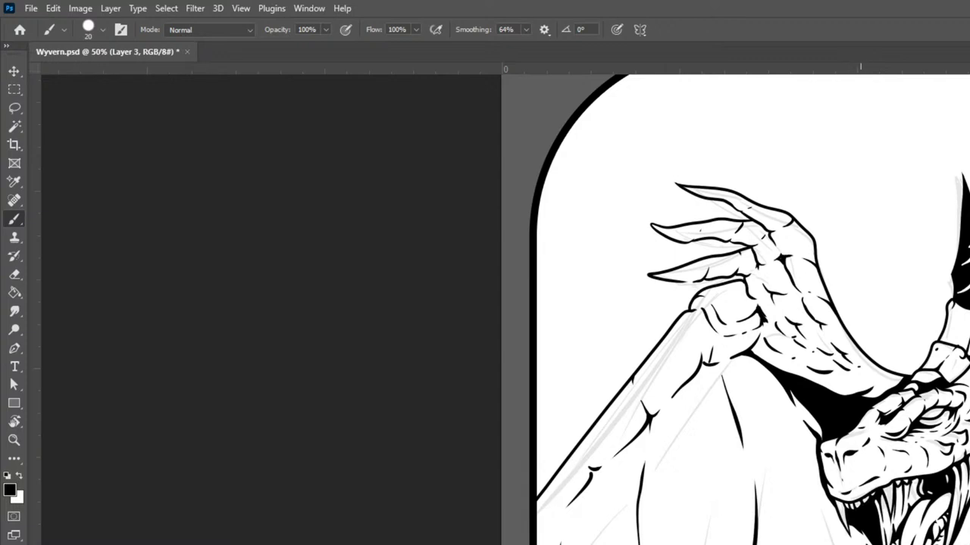
drag(763, 367, 833, 542)
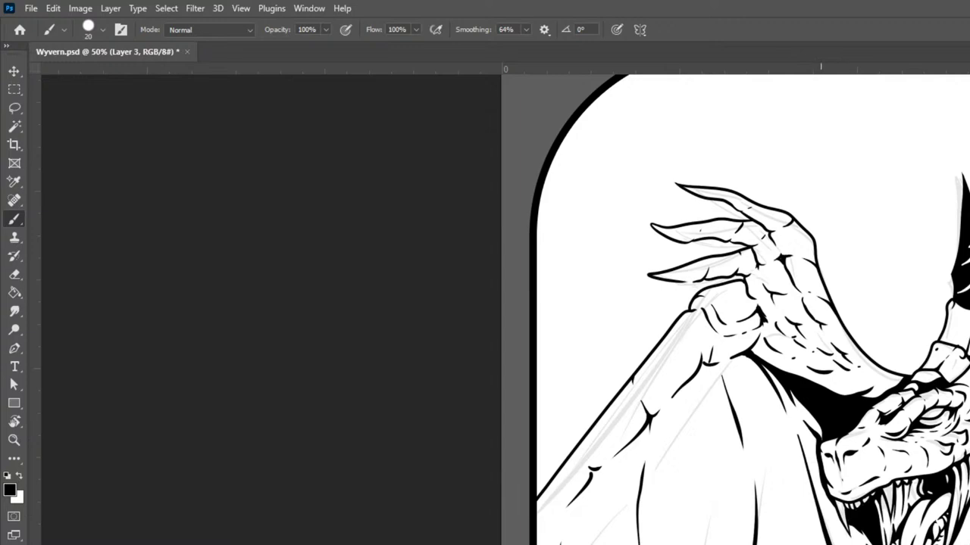
Examine the inked left wing and head against the whole framed composition
key(ctrl+minus)
key(ctrl+minus)
key(ctrl+minus)
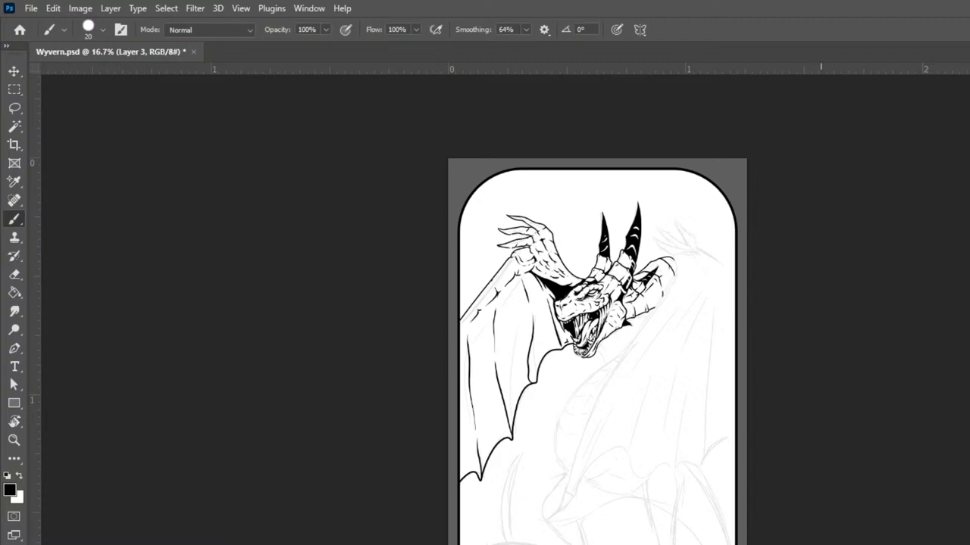
key(ctrl+plus)
key(ctrl+plus)
drag(841, 432, 803, 544)
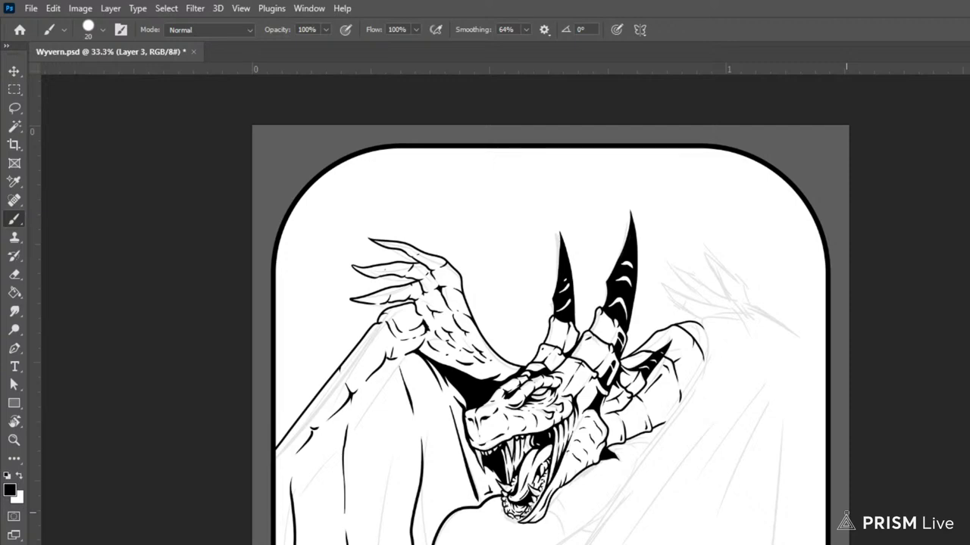
key(ctrl+plus)
key(ctrl+plus)
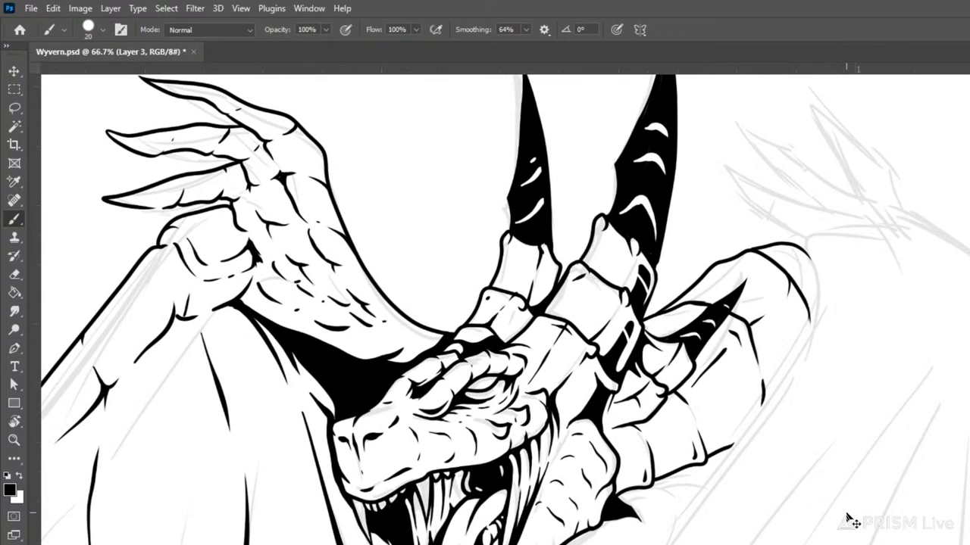
key(ctrl+minus)
key(ctrl+minus)
key(ctrl+minus)
key(ctrl+minus)
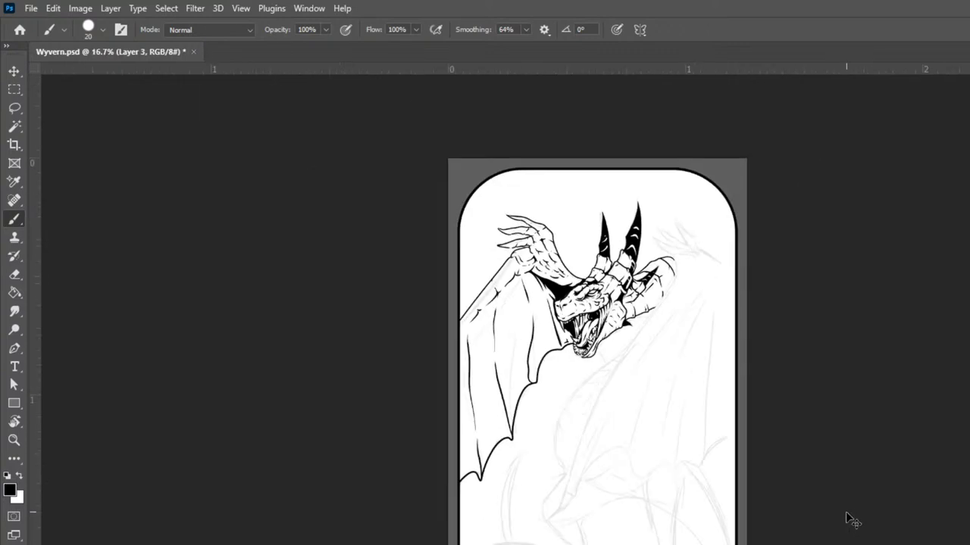
Fill a black shadow between the wrist joint and the forearm, refining its tapered edges with a size 15 brush
key(ctrl+plus)
key(ctrl+plus)
key(ctrl+plus)
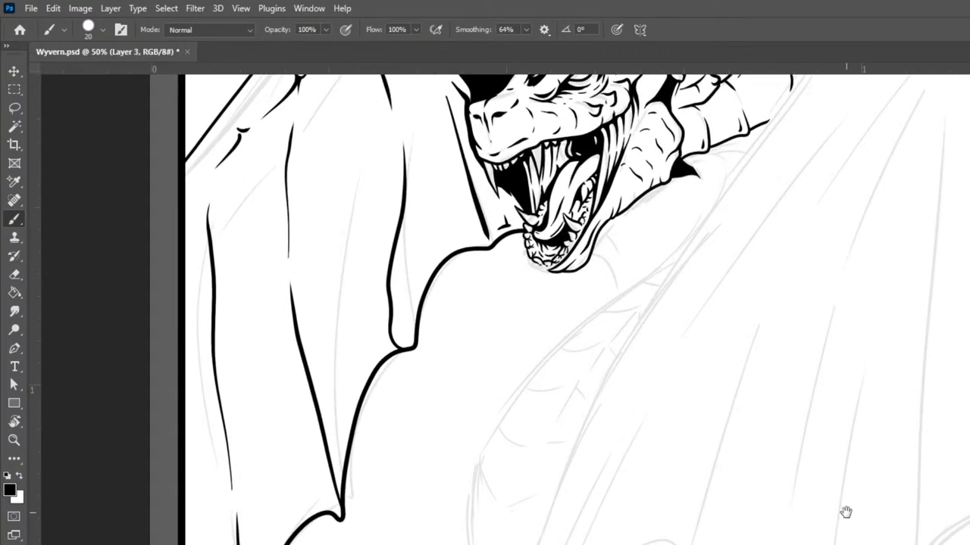
drag(862, 341, 967, 544)
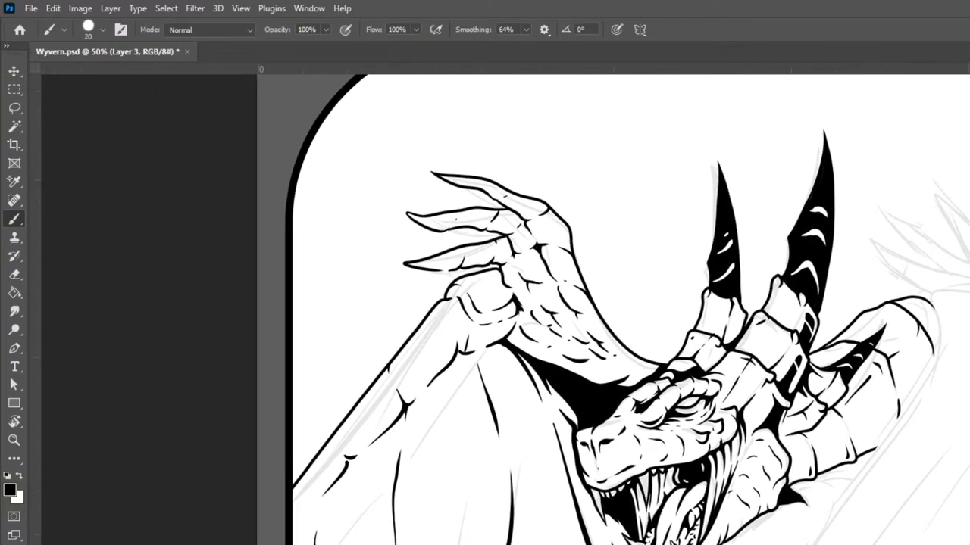
key(ctrl+plus)
key(ctrl+plus)
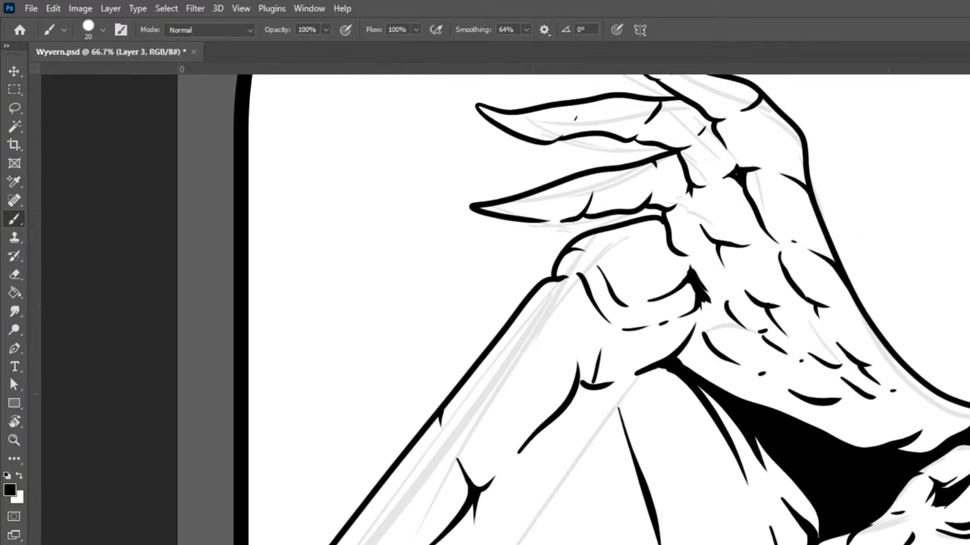
drag(936, 446, 887, 498)
key(bracketright)
key(bracketright)
key(bracketleft)
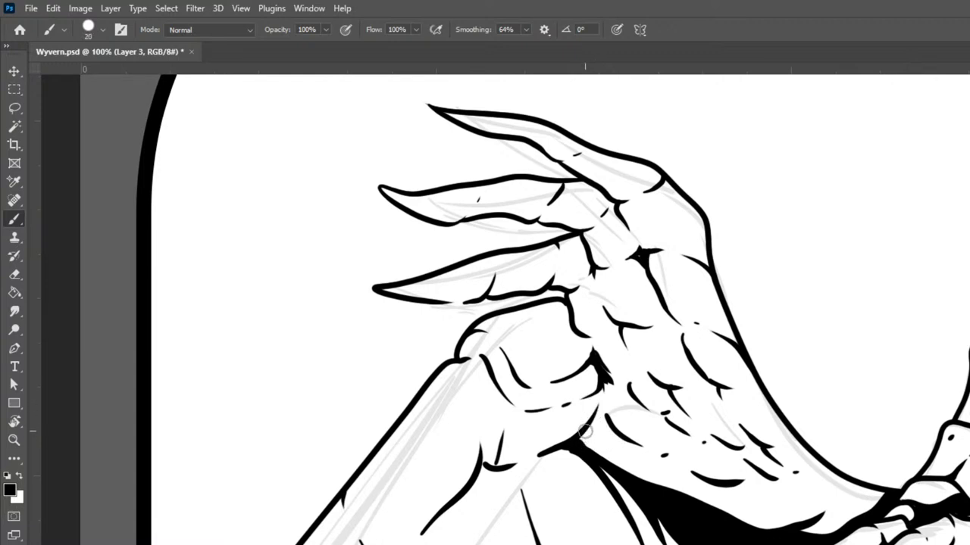
mouse_move(586, 429)
mouse_down()
mouse_move(605, 467)
mouse_move(667, 508)
mouse_move(629, 484)
mouse_up()
key(bracketleft)
drag(603, 387, 578, 445)
mouse_move(605, 378)
mouse_down()
mouse_move(607, 426)
mouse_move(624, 442)
mouse_move(599, 416)
mouse_move(645, 446)
mouse_move(620, 415)
mouse_move(590, 432)
mouse_move(647, 451)
mouse_up()
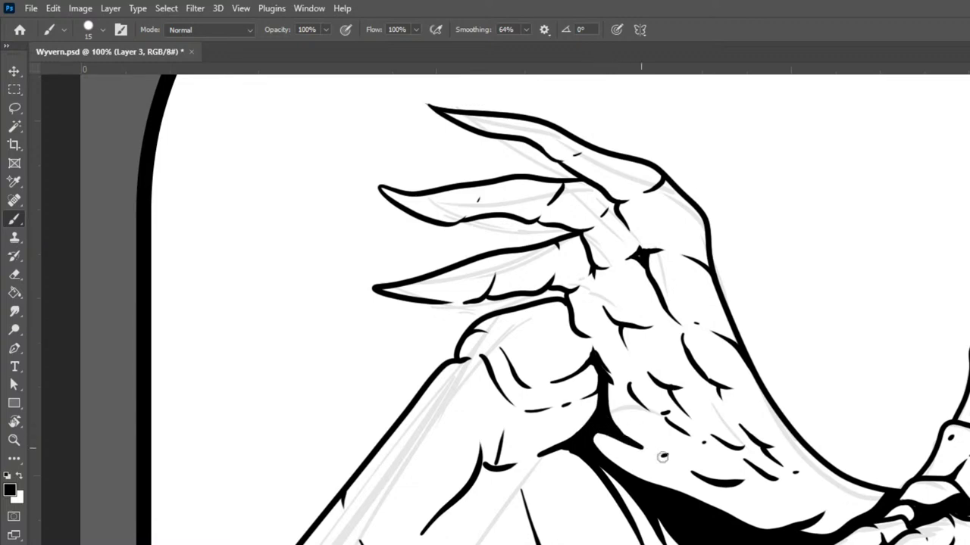
Extend the wrist shadow into tapered black streaks along the forearm, merging them with the existing scale creases
mouse_move(604, 381)
mouse_down()
mouse_move(608, 418)
mouse_move(632, 448)
mouse_move(659, 458)
mouse_up()
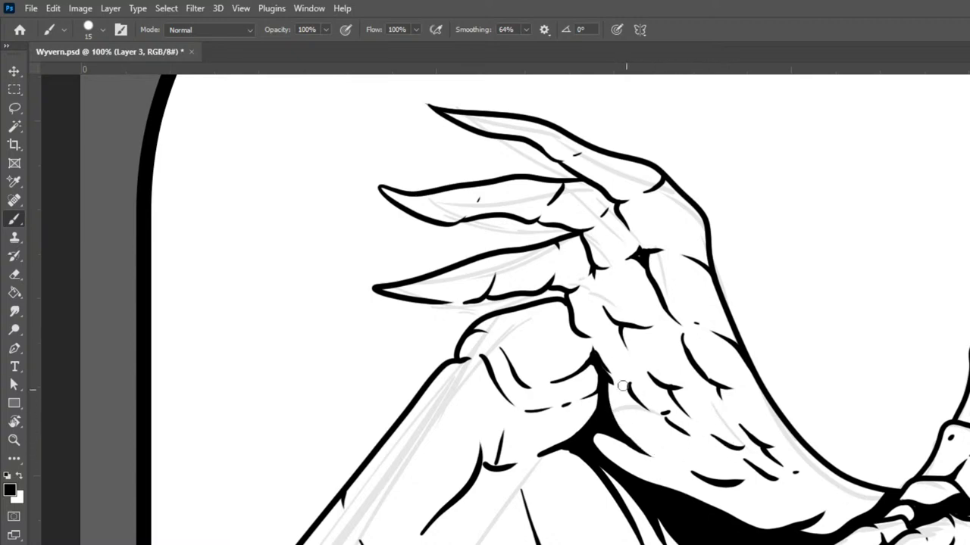
drag(610, 383, 650, 416)
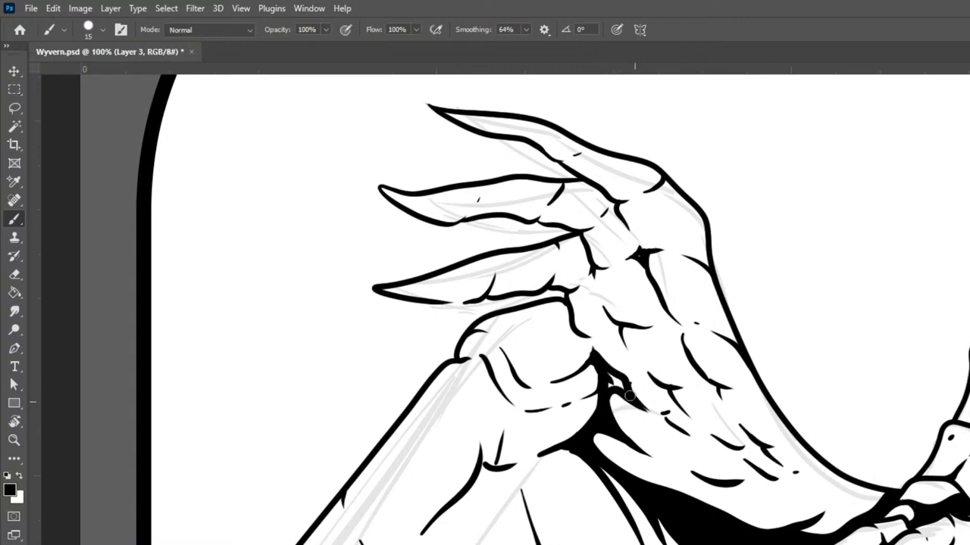
drag(625, 384, 667, 417)
mouse_move(621, 387)
mouse_down()
mouse_move(679, 434)
mouse_move(714, 445)
mouse_up()
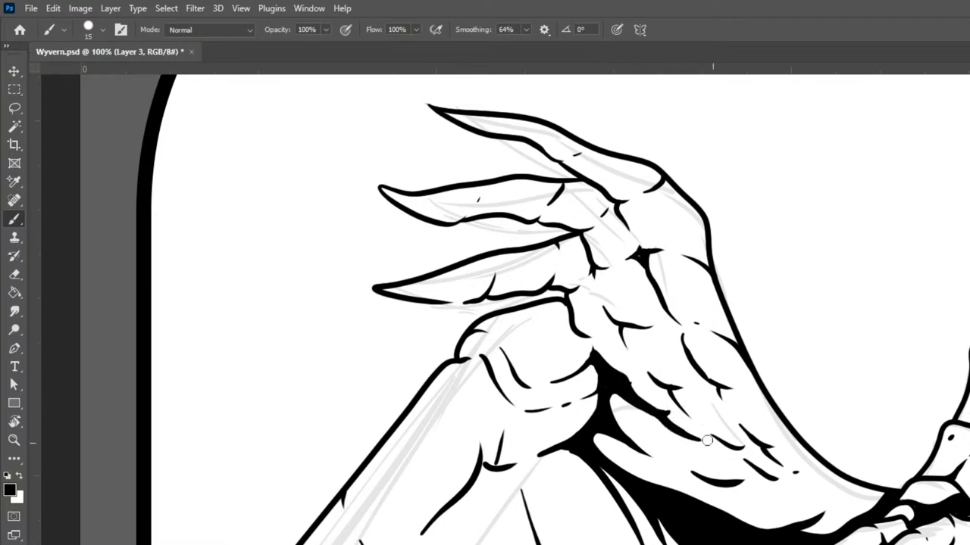
mouse_move(606, 393)
mouse_down()
mouse_move(615, 422)
mouse_move(701, 479)
mouse_up()
drag(643, 451, 697, 480)
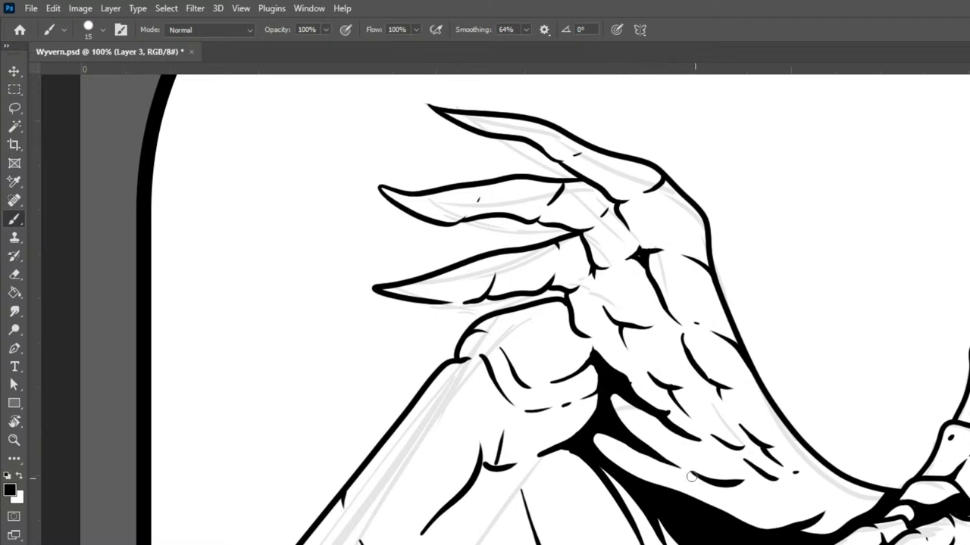
Extend the black shadow beneath the forearm with tapered streaks running toward the head
scroll(661, 412, down, 4)
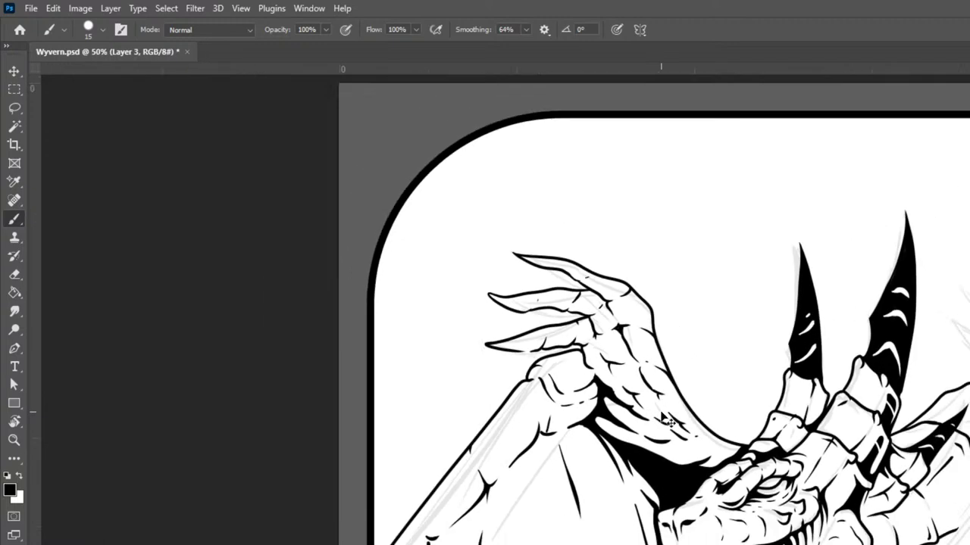
scroll(662, 412, up, 4)
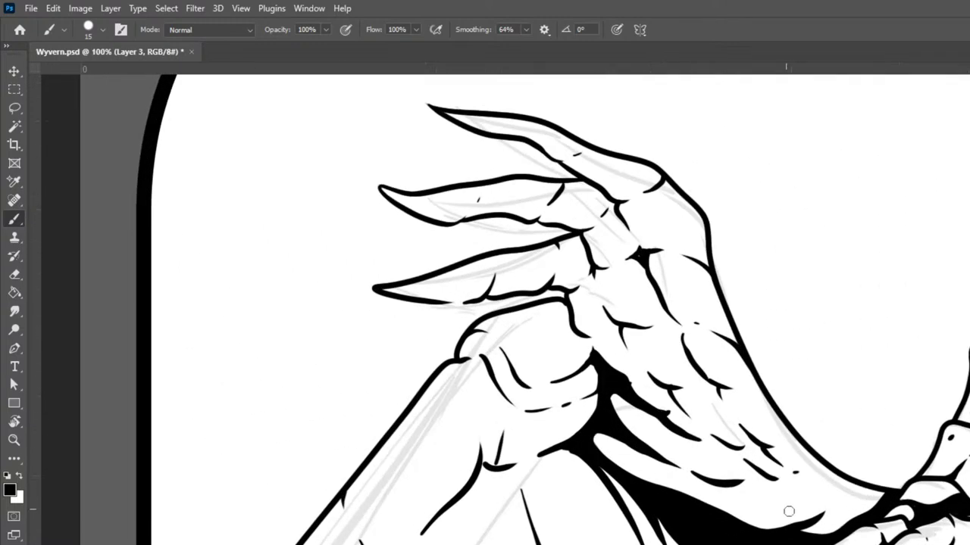
drag(672, 495, 805, 537)
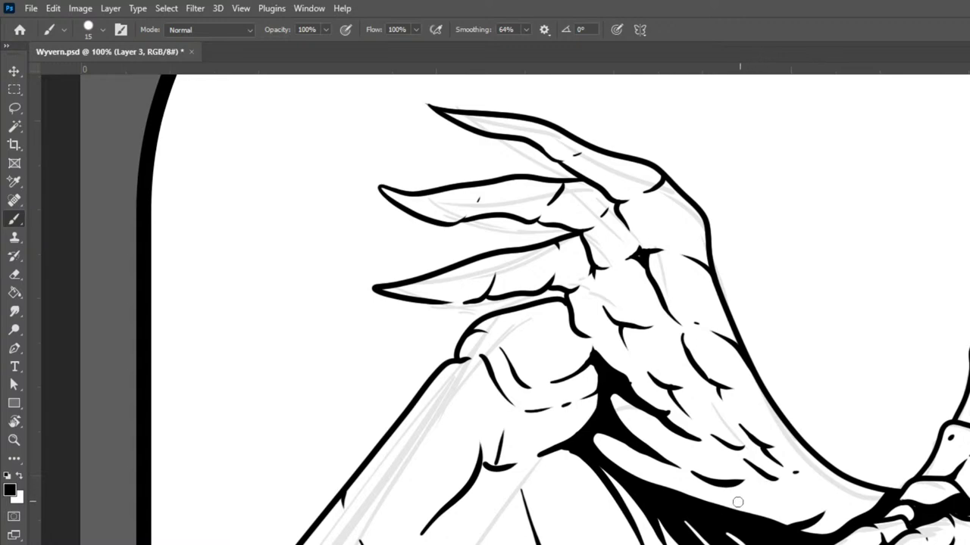
drag(770, 523, 801, 527)
Add small tapered scale creases across the lower forearm, close to where it meets the head
mouse_move(723, 486)
mouse_down()
mouse_move(807, 504)
mouse_move(775, 499)
mouse_move(810, 515)
mouse_move(851, 463)
mouse_move(795, 494)
mouse_up()
key(ctrl+z)
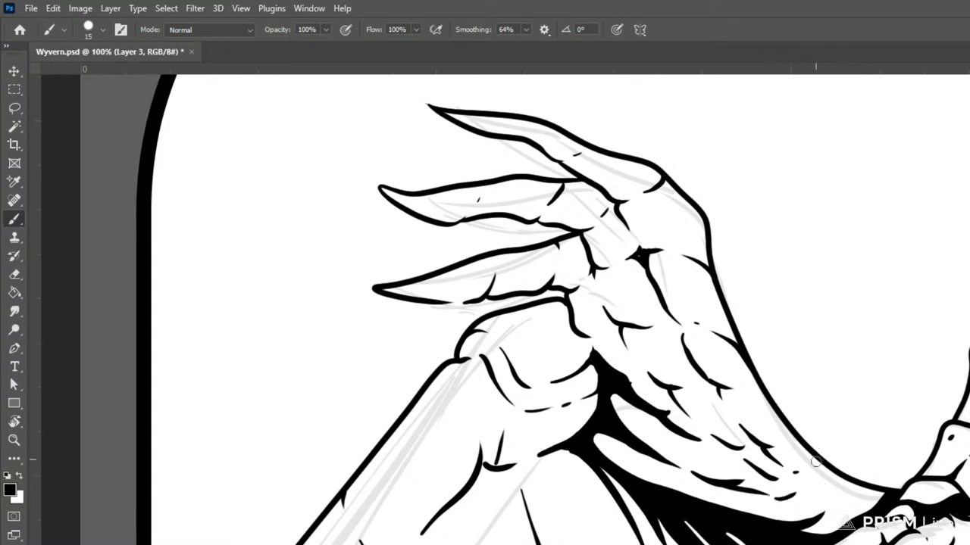
drag(752, 518, 762, 516)
drag(795, 480, 835, 508)
key(ctrl+z)
drag(826, 509, 819, 497)
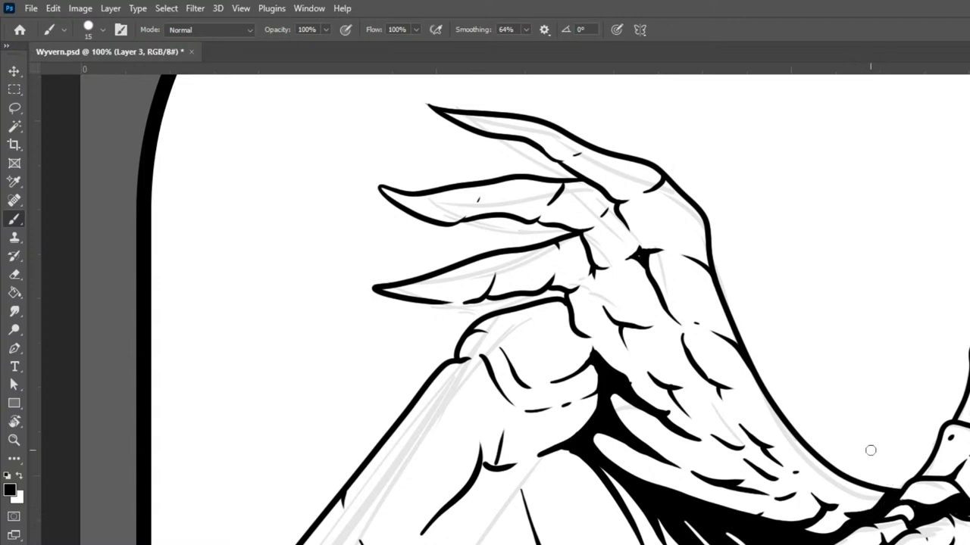
Ink curved arches linking the membrane fold lines beneath the left wing's arm bone, out to the frame edge
scroll(871, 450, down, 4)
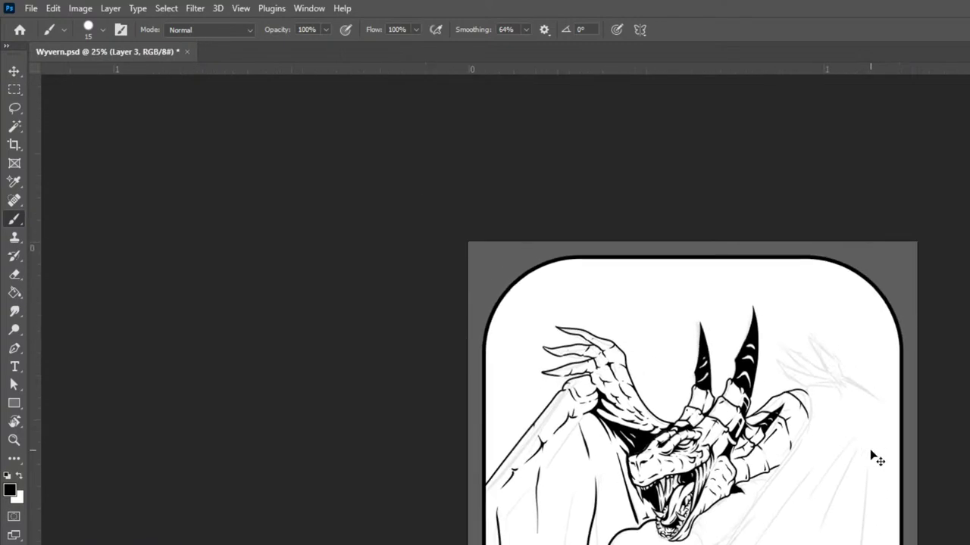
key(ctrl+plus)
key(ctrl+plus)
key(ctrl+plus)
drag(881, 507, 969, 301)
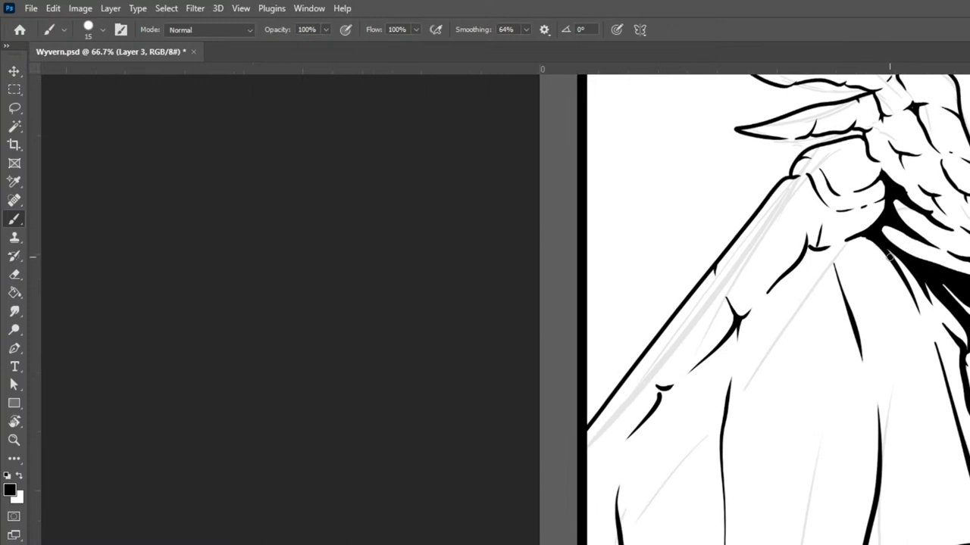
mouse_move(878, 246)
mouse_down()
mouse_move(851, 272)
mouse_move(872, 417)
mouse_up()
mouse_move(844, 304)
mouse_down()
mouse_move(827, 292)
mouse_move(786, 314)
mouse_move(732, 452)
mouse_move(723, 541)
mouse_up()
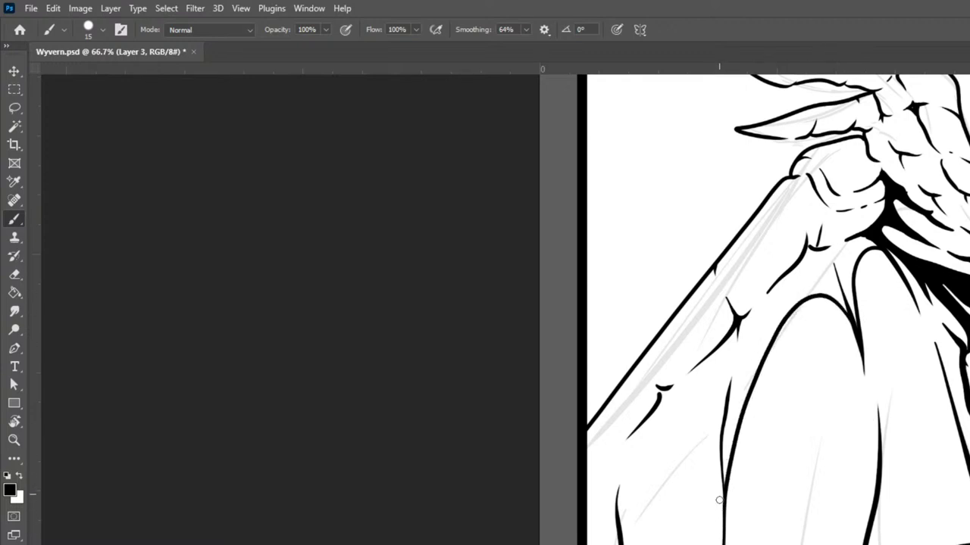
mouse_move(724, 535)
mouse_down()
mouse_move(701, 421)
mouse_move(681, 414)
mouse_move(650, 433)
mouse_move(633, 461)
mouse_move(616, 531)
mouse_move(602, 492)
mouse_move(588, 524)
mouse_up()
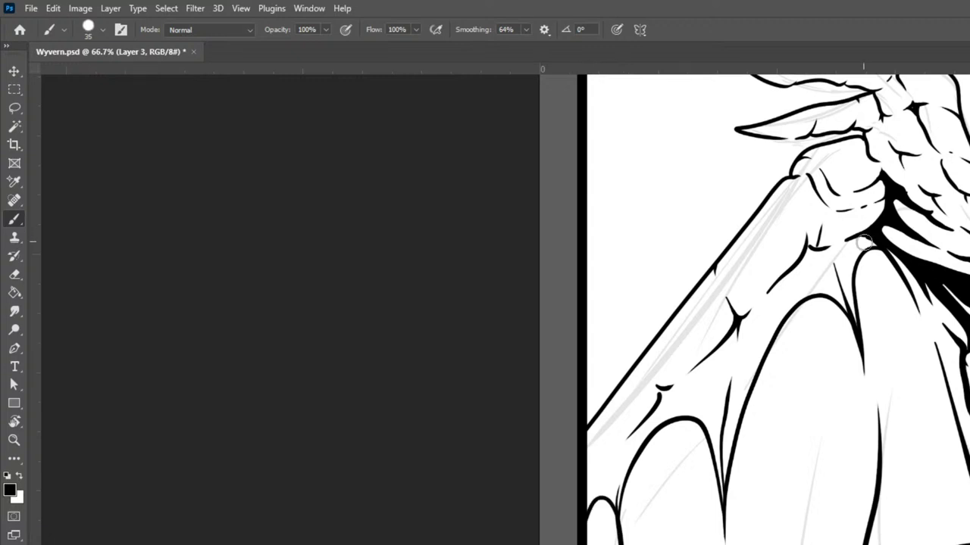
Paint a thick black shadow along the underside of the wing arm from wrist to frame with a size 35 brush
mouse_move(868, 238)
mouse_down()
mouse_move(806, 255)
mouse_move(804, 239)
mouse_move(813, 256)
mouse_move(862, 235)
mouse_move(818, 249)
mouse_move(806, 243)
mouse_move(804, 224)
mouse_move(811, 254)
mouse_move(879, 225)
mouse_up()
mouse_move(813, 252)
mouse_down()
mouse_move(717, 356)
mouse_move(660, 397)
mouse_move(668, 395)
mouse_up()
mouse_move(665, 394)
mouse_down()
mouse_move(600, 474)
mouse_move(585, 517)
mouse_up()
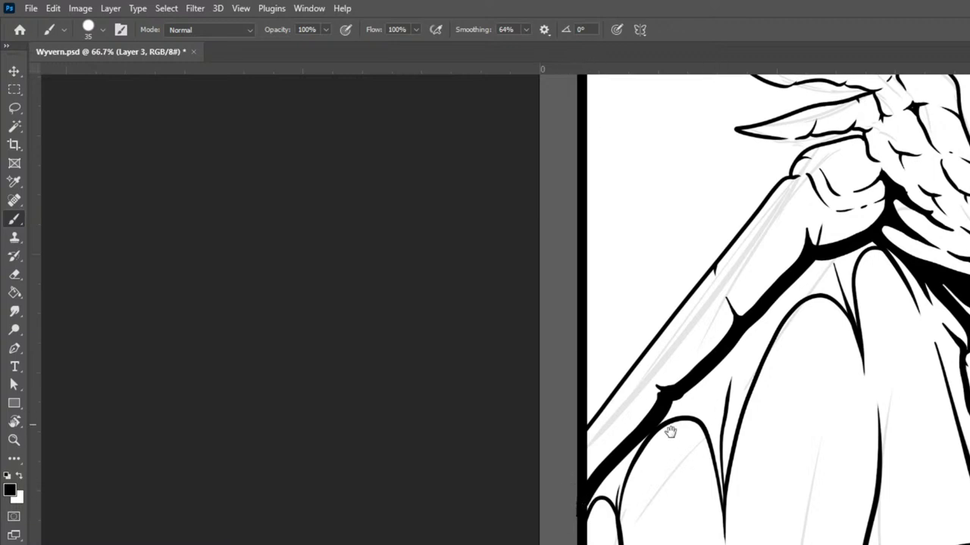
Thicken the outlines of the outer and middle membrane arches and fill the outer corner with a size 25 brush
drag(736, 404, 694, 464)
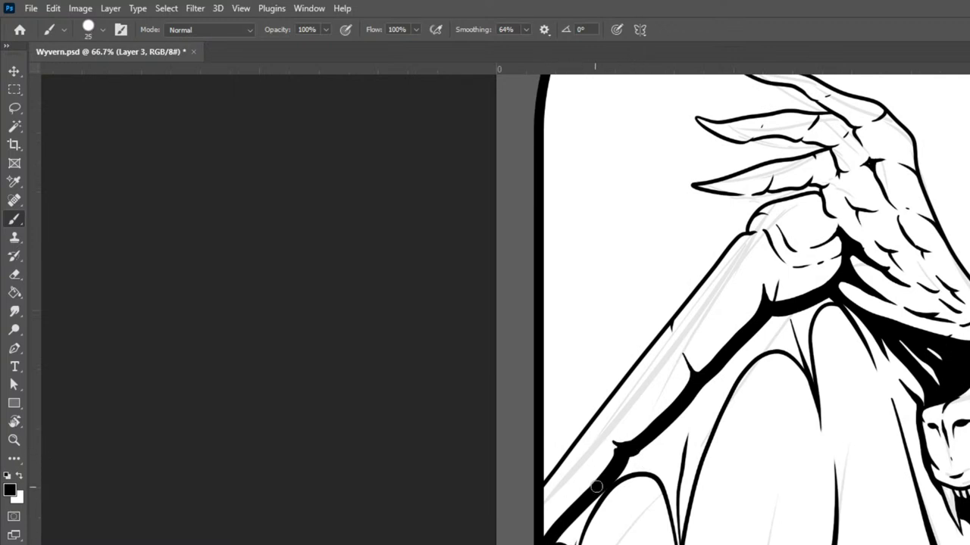
drag(604, 483, 567, 544)
mouse_move(574, 511)
mouse_down()
mouse_move(573, 542)
mouse_move(553, 541)
mouse_up()
mouse_move(595, 498)
mouse_down()
mouse_move(622, 473)
mouse_move(650, 467)
mouse_move(671, 488)
mouse_move(676, 544)
mouse_up()
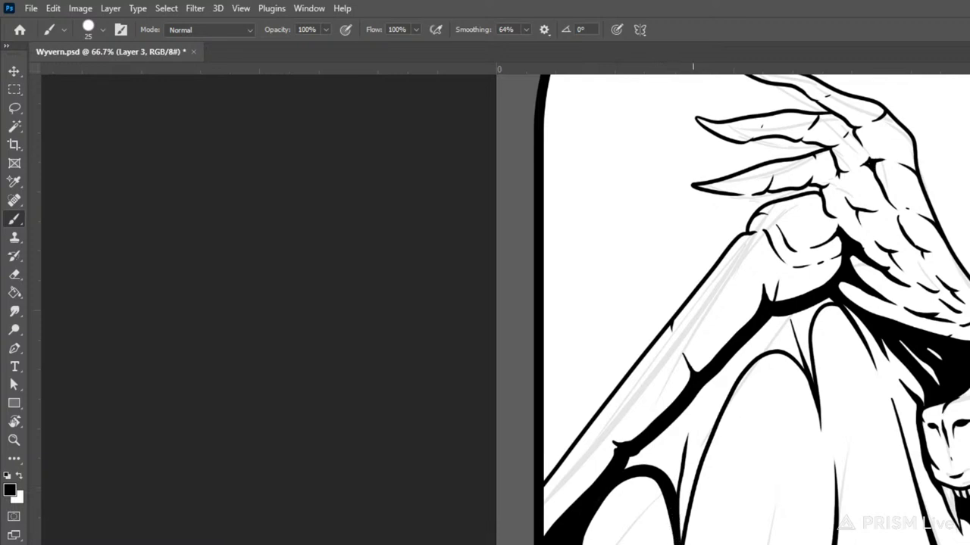
mouse_move(798, 356)
mouse_down()
mouse_move(763, 344)
mouse_move(731, 382)
mouse_move(691, 479)
mouse_move(678, 544)
mouse_up()
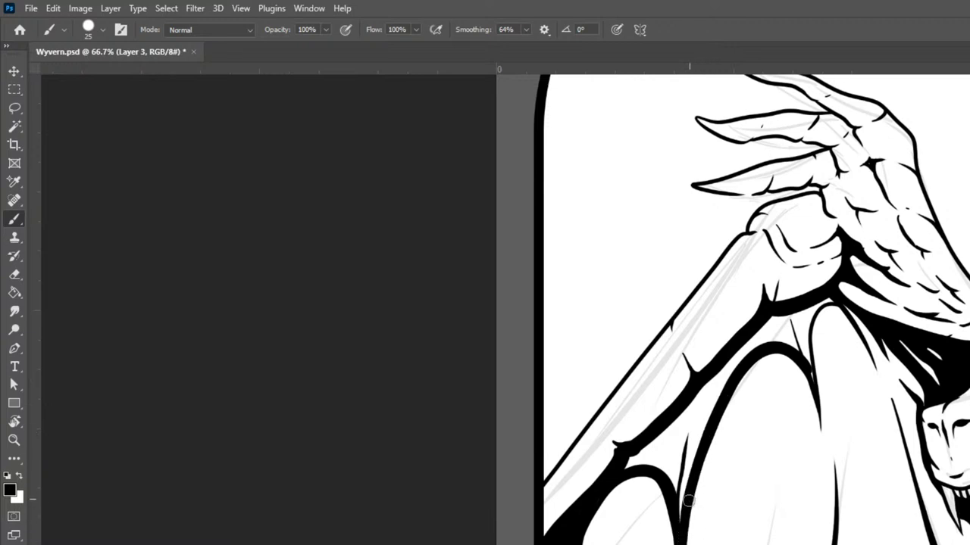
drag(690, 492, 682, 544)
Fill the gaps between the arm bone and the membrane arches solid black with a size 35 brush
key(bracketright)
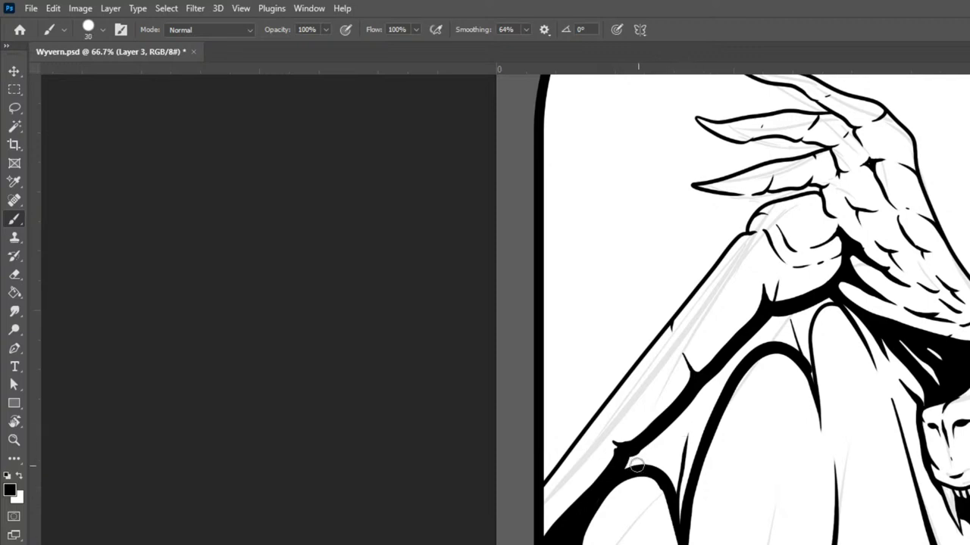
key(bracketright)
mouse_move(626, 465)
mouse_down()
mouse_move(768, 325)
mouse_move(792, 314)
mouse_move(722, 373)
mouse_move(678, 532)
mouse_up()
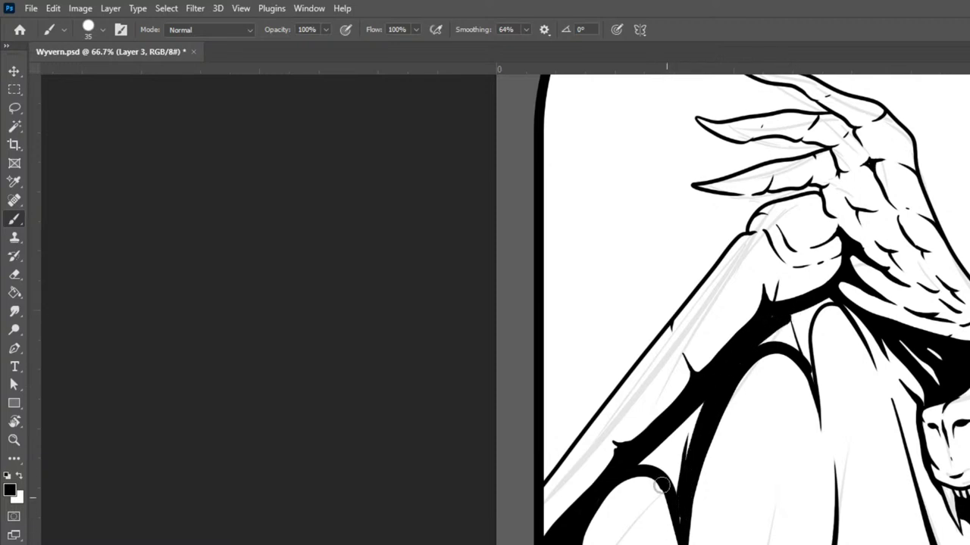
mouse_move(643, 461)
mouse_down()
mouse_move(681, 509)
mouse_move(649, 449)
mouse_move(677, 469)
mouse_move(681, 519)
mouse_up()
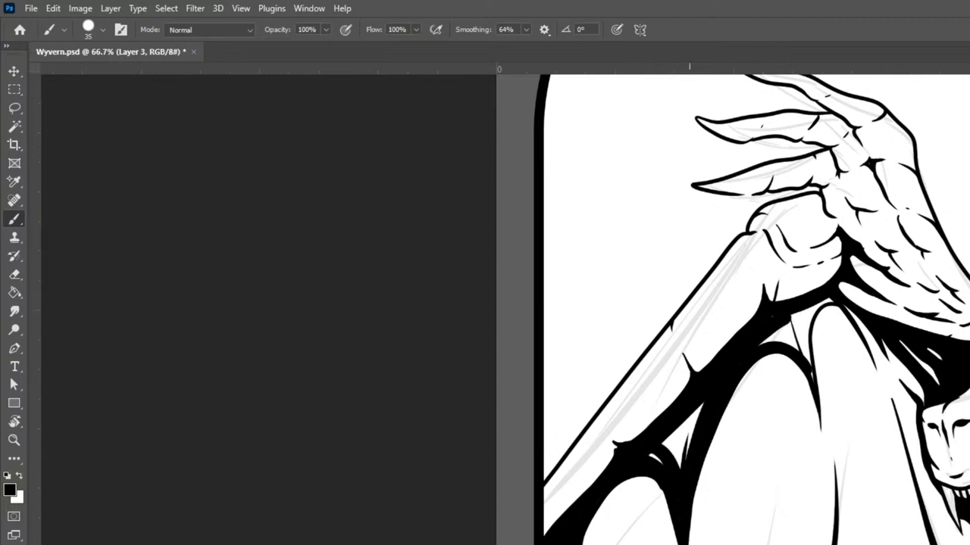
mouse_move(643, 457)
mouse_down()
mouse_move(678, 473)
mouse_move(682, 446)
mouse_move(724, 376)
mouse_move(654, 467)
mouse_move(696, 406)
mouse_move(669, 455)
mouse_up()
mouse_move(764, 342)
mouse_down()
mouse_move(789, 335)
mouse_move(823, 418)
mouse_up()
mouse_move(806, 313)
mouse_down()
mouse_move(809, 380)
mouse_move(803, 310)
mouse_move(812, 368)
mouse_move(787, 326)
mouse_up()
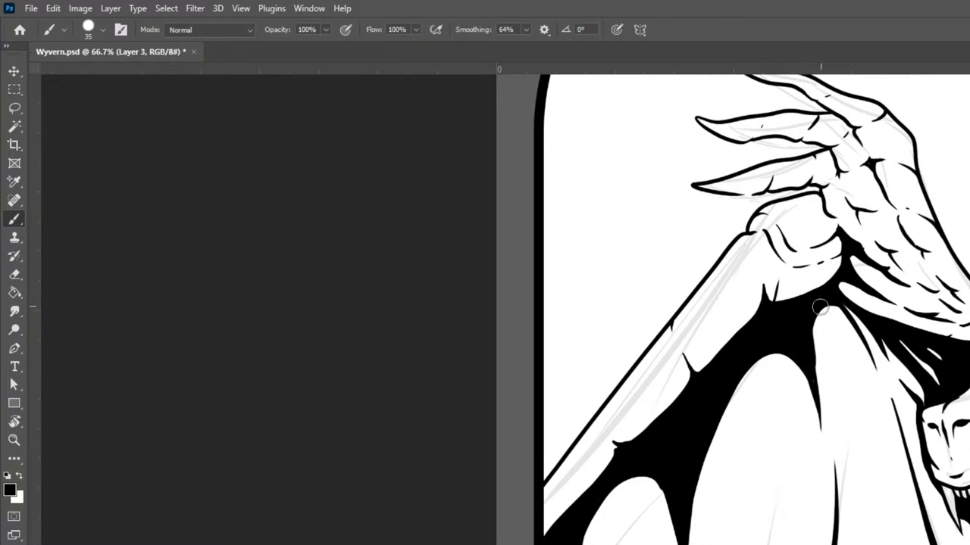
Taper the black shadow point between the middle and inner membrane arches with a size 15 brush
key(bracketleft)
key(bracketleft)
drag(809, 353, 827, 455)
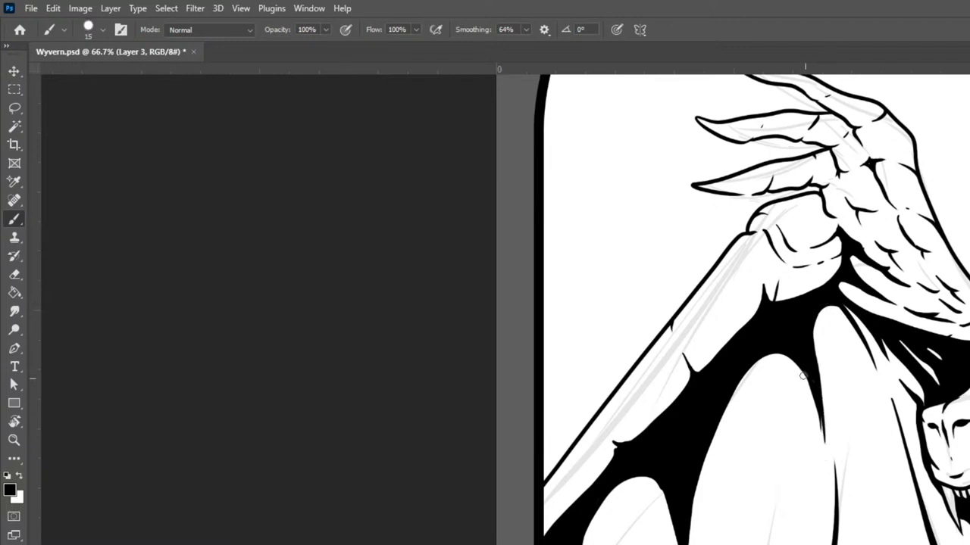
mouse_move(791, 362)
mouse_down()
mouse_move(814, 396)
mouse_move(823, 459)
mouse_up()
Examine the shaded left wing in the whole framed composition and its claws up close
key(ctrl+minus)
key(ctrl+minus)
key(ctrl+minus)
key(ctrl+minus)
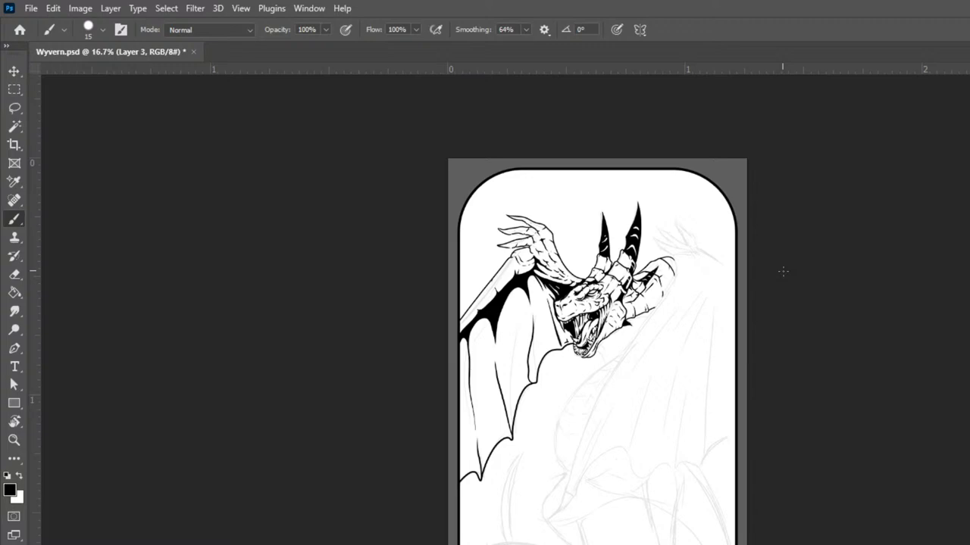
key(ctrl+plus)
key(ctrl+plus)
key(ctrl+plus)
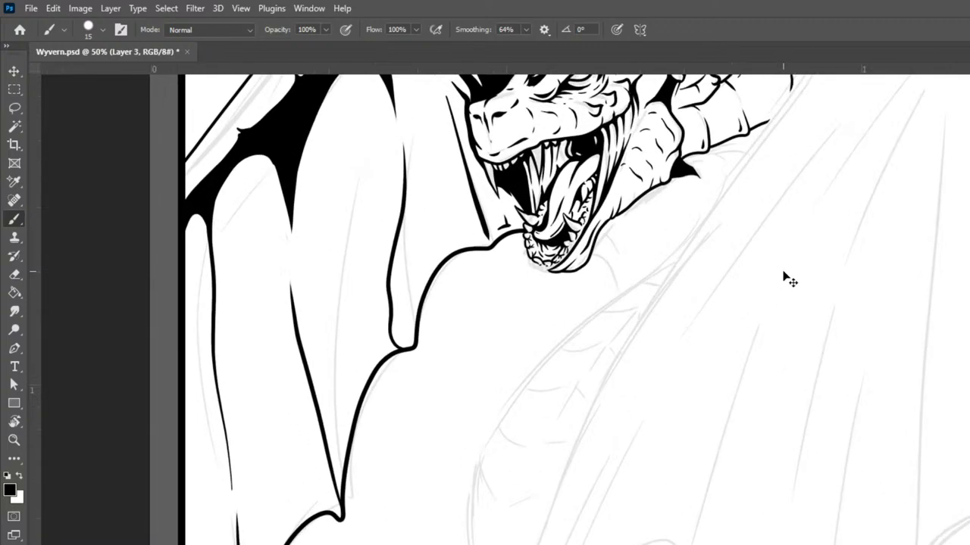
drag(784, 298, 968, 544)
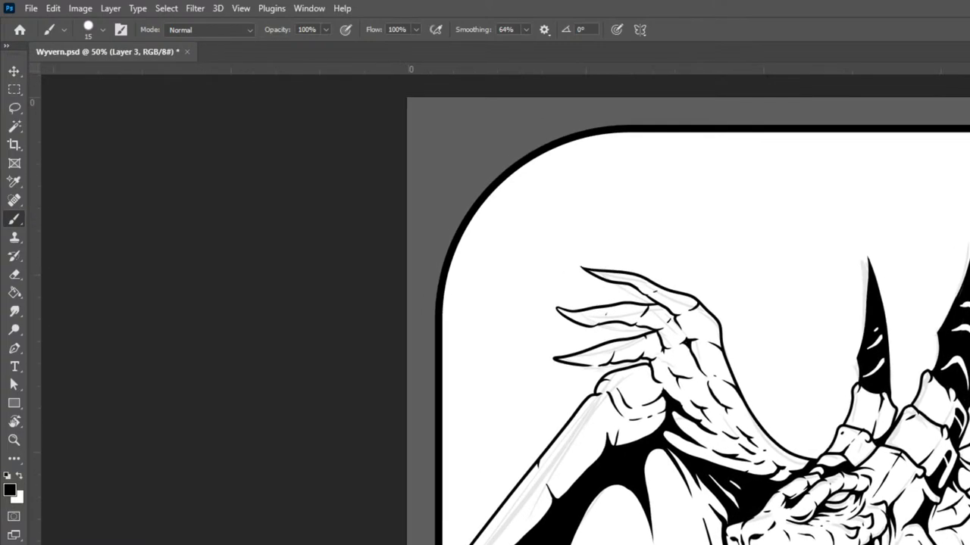
key(ctrl+plus)
key(ctrl+plus)
key(ctrl+plus)
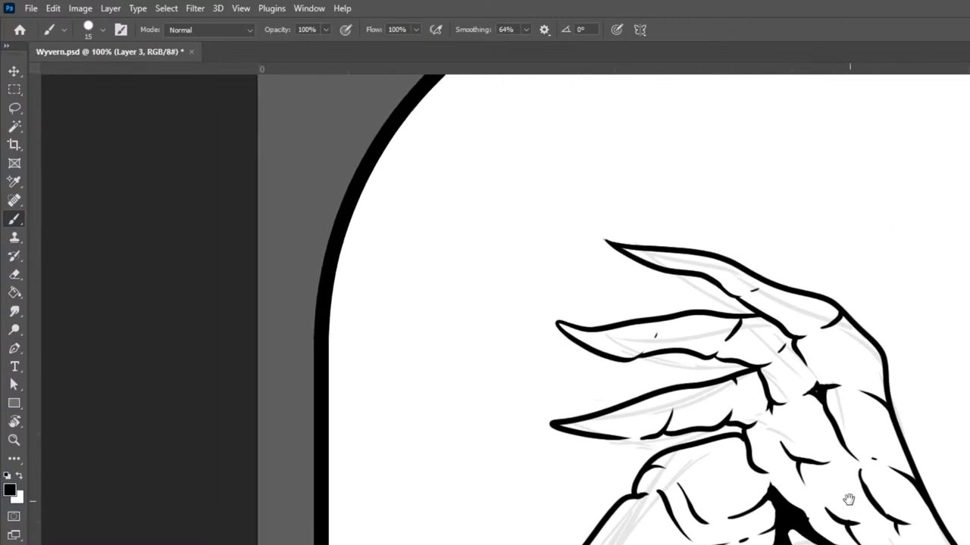
Lasso the tips of the left hand's three claws and cut them from the ink layer
key(l)
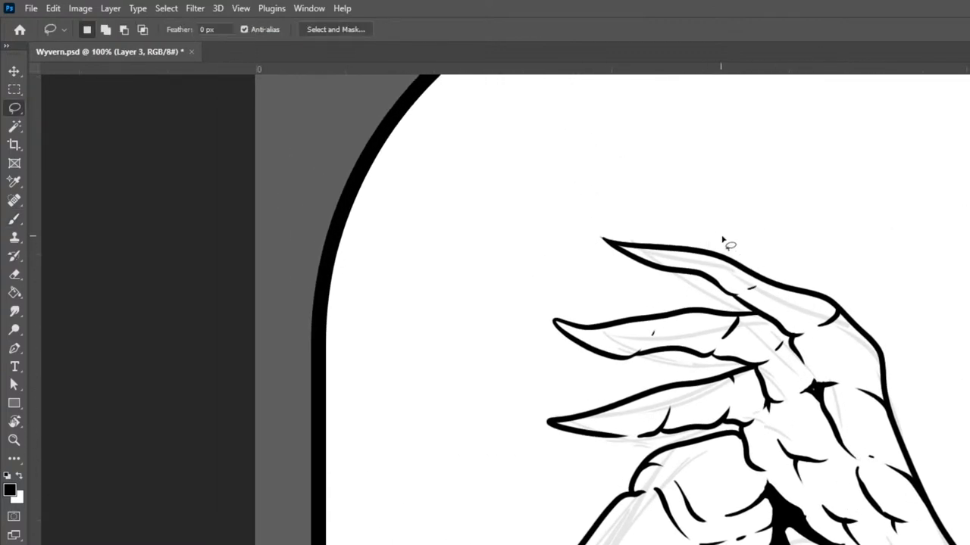
mouse_move(709, 237)
mouse_down()
mouse_move(635, 365)
mouse_move(628, 409)
mouse_move(558, 491)
mouse_move(721, 136)
mouse_move(709, 237)
mouse_up()
key(ctrl+z)
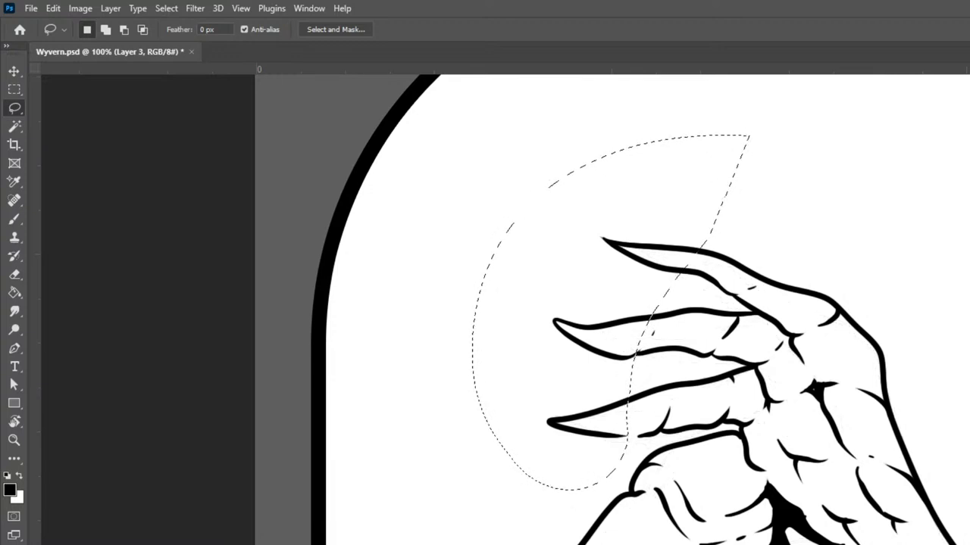
key(ctrl+)
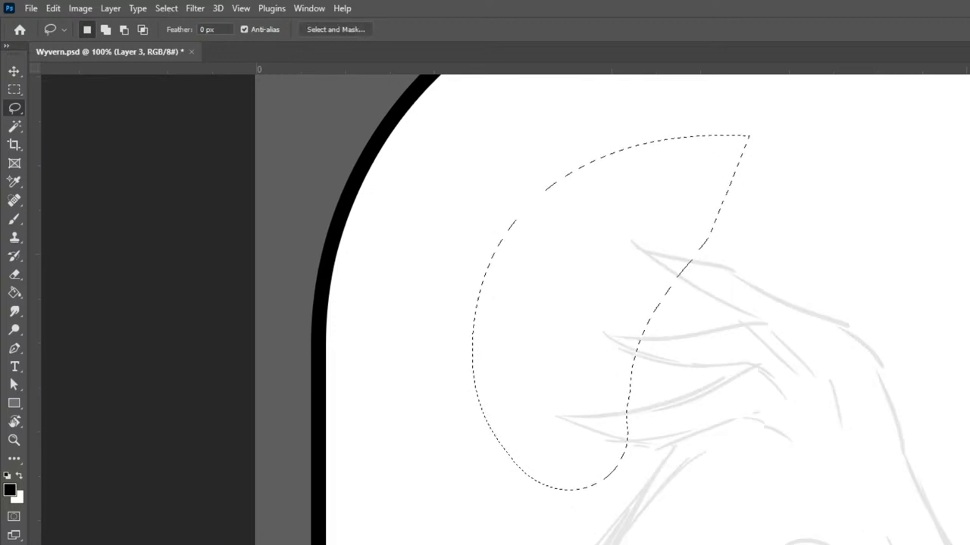
key(ctrl+)
key(ctrl+x)
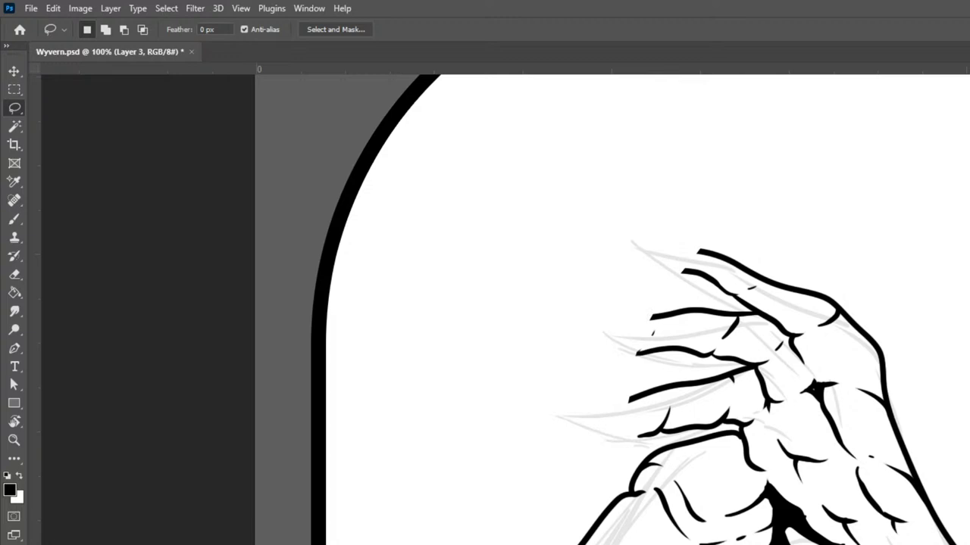
Redraw the uppermost claw with a downward curve and pointed tip using a size 9 brush
key(b)
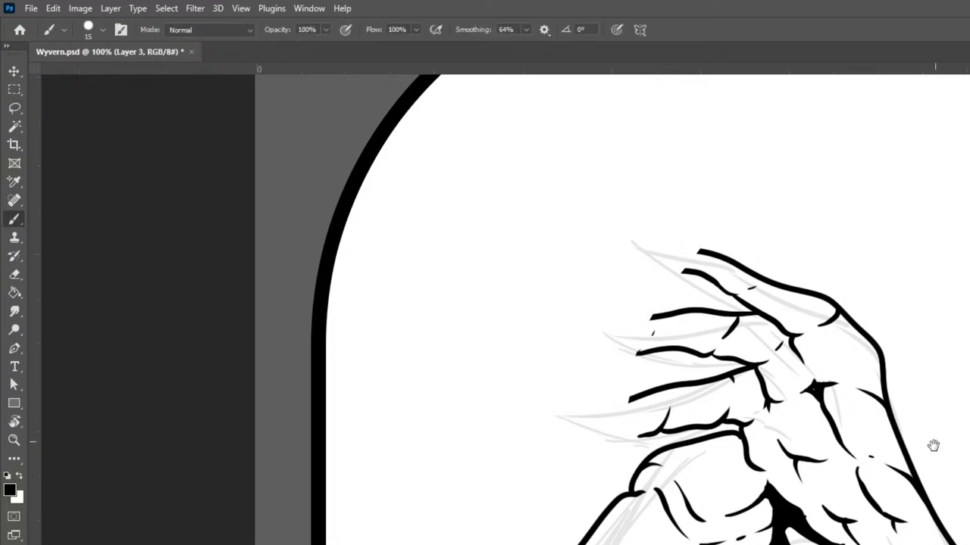
scroll(935, 439, left, 3)
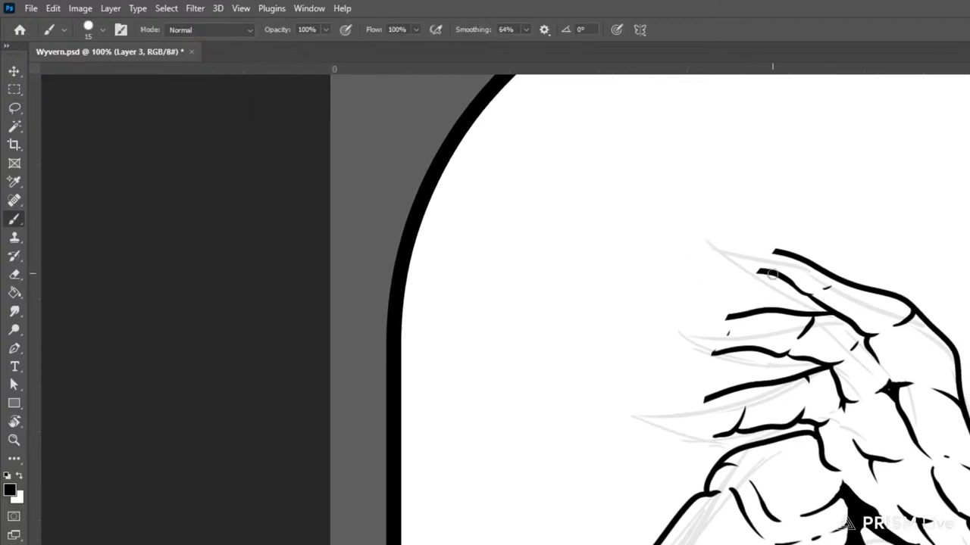
drag(762, 265, 800, 284)
key(bracketleft)
key(bracketleft)
drag(811, 296, 756, 259)
key(ctrl+z)
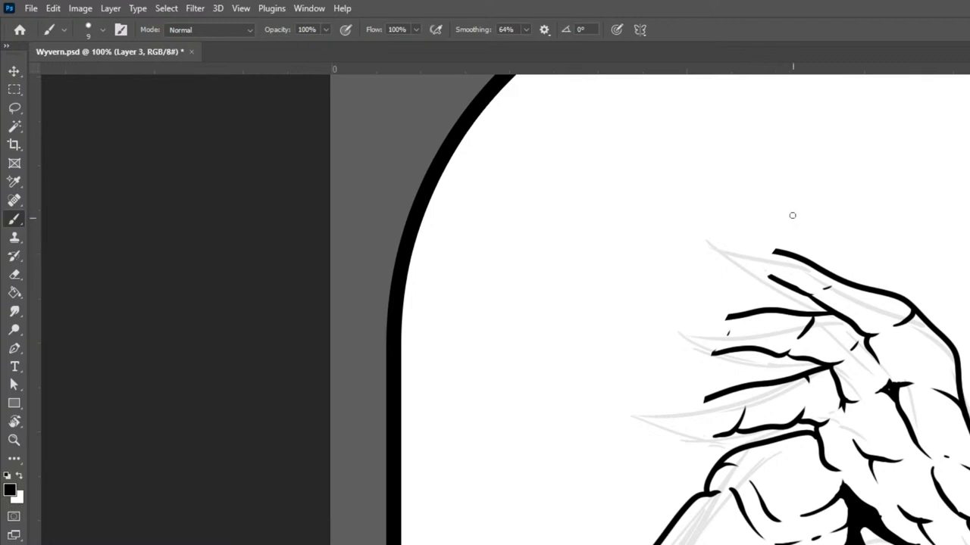
mouse_move(776, 251)
mouse_down()
mouse_move(696, 279)
mouse_move(776, 271)
mouse_up()
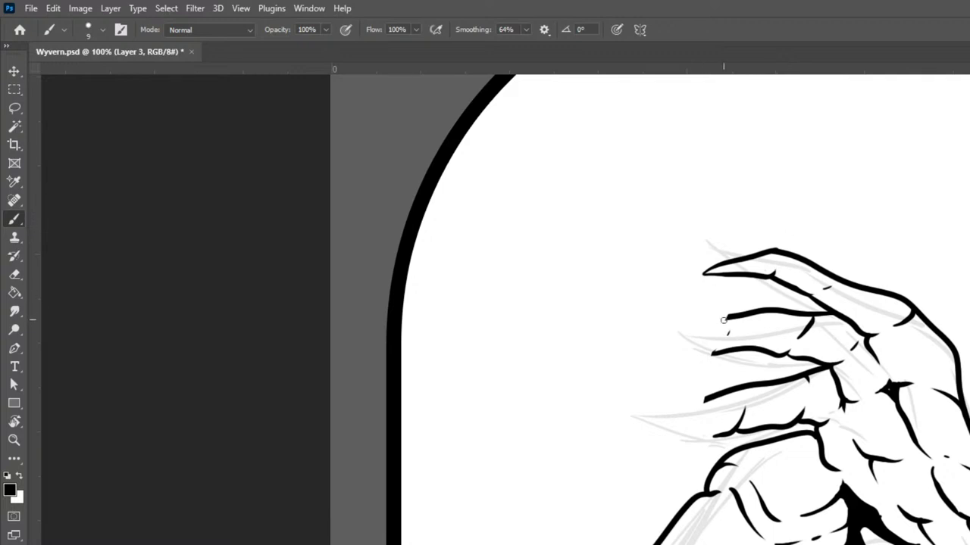
Redraw the middle and lowest claws as downward hooks, joining their creases and darkening the gap beside the wrist
mouse_move(727, 316)
mouse_down()
mouse_move(673, 350)
mouse_move(658, 385)
mouse_move(732, 341)
mouse_move(732, 294)
mouse_up()
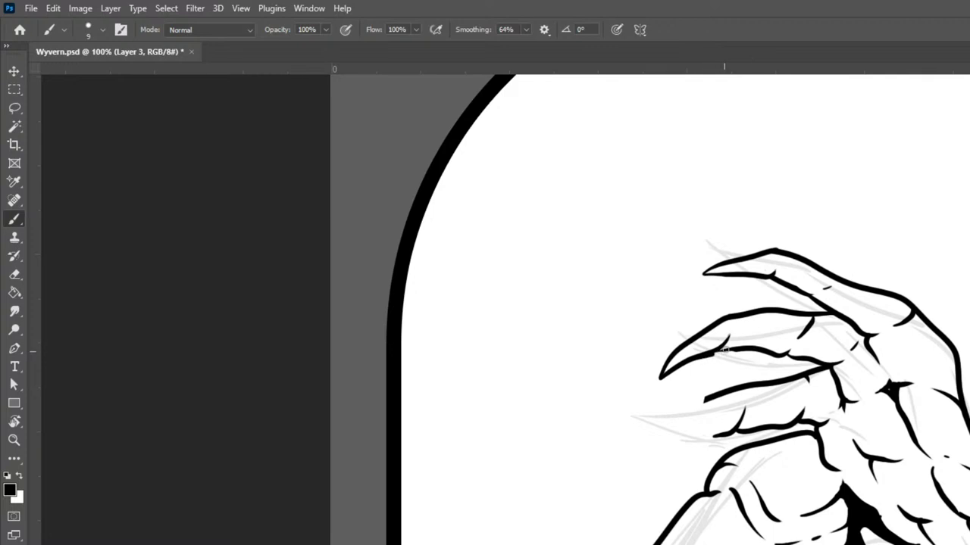
drag(717, 351, 754, 347)
mouse_move(707, 400)
mouse_down()
mouse_move(665, 423)
mouse_move(659, 481)
mouse_move(716, 419)
mouse_up()
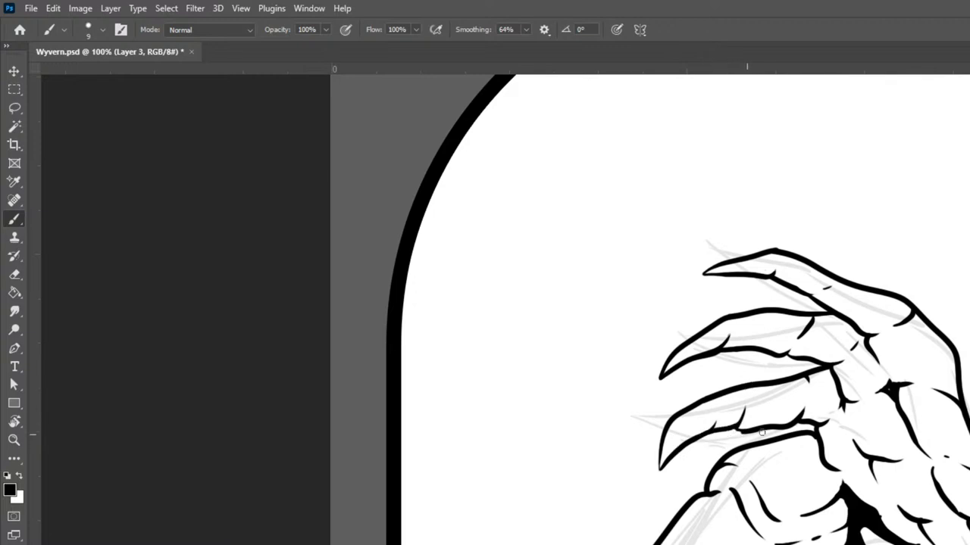
drag(737, 427, 783, 425)
drag(814, 427, 818, 456)
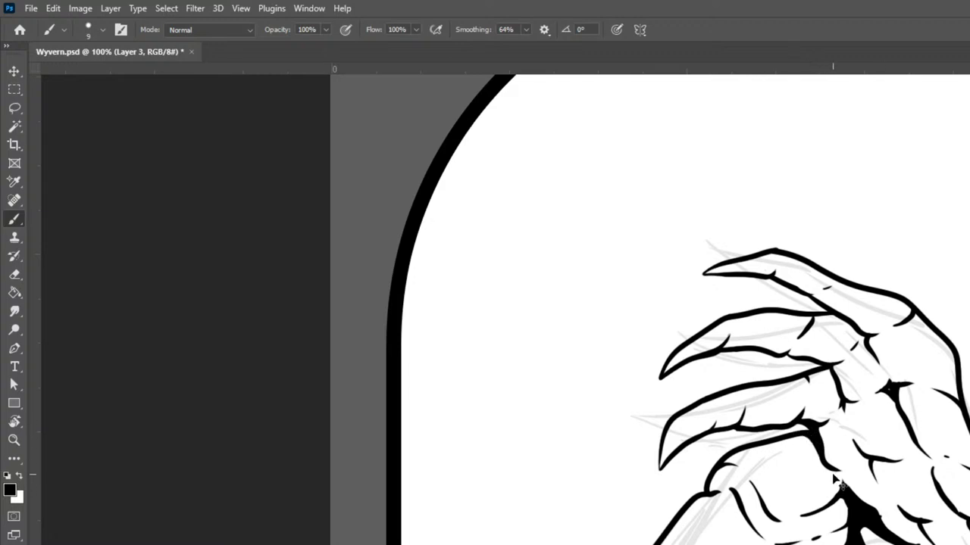
Examine the redrawn curved claws against the whole framed wyvern
key(ctrl+minus)
key(ctrl+minus)
key(ctrl+minus)
key(ctrl+minus)
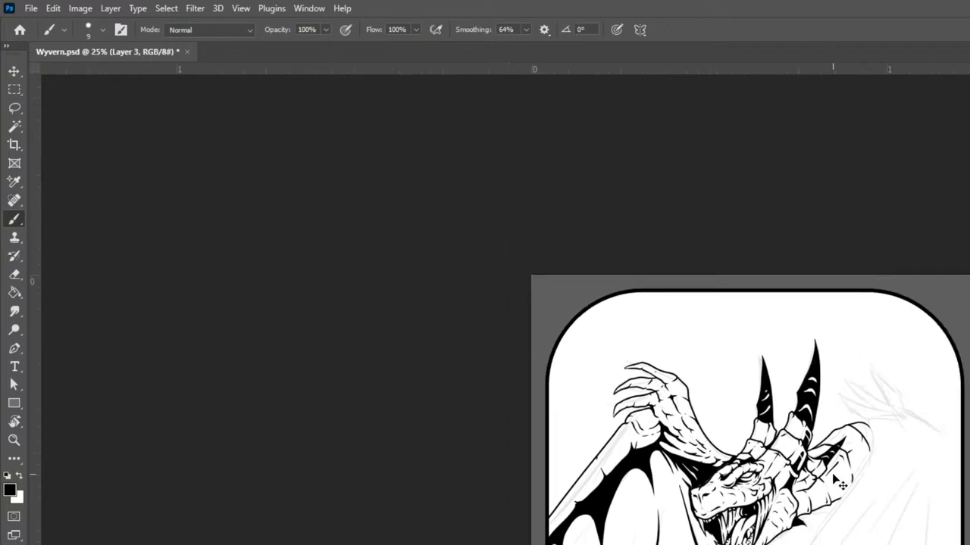
key(ctrl+minus)
key(ctrl+plus)
key(ctrl+plus)
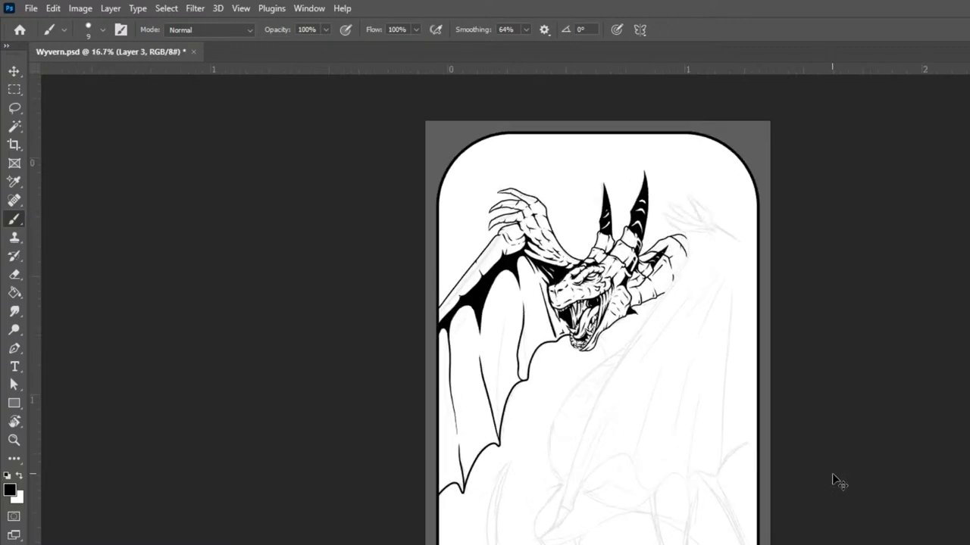
Examine the redrawn left hand within the framed wyvern, repeatedly hiding and showing the active ink layer for comparison
key(ctrl+plus)
key(ctrl+minus)
key(ctrl+plus)
drag(913, 292, 872, 465)
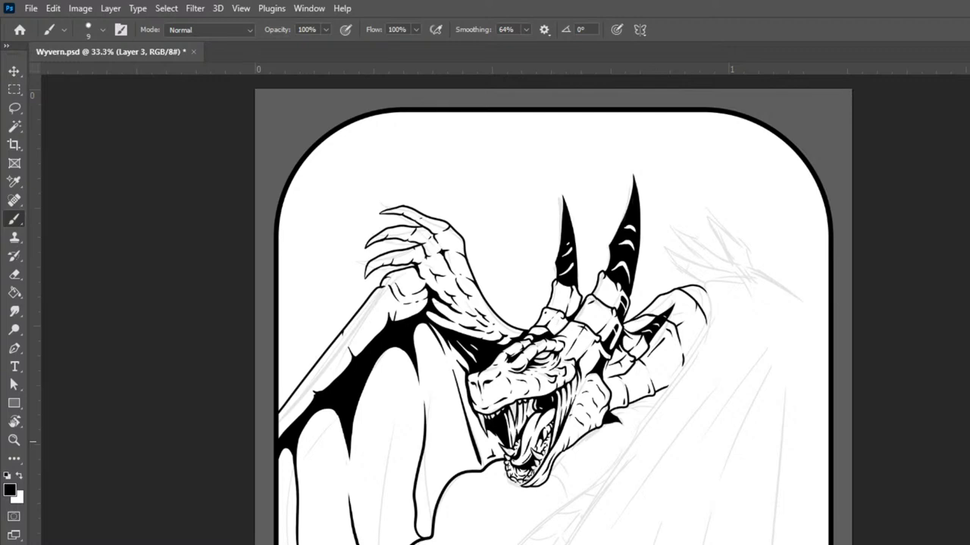
key(ctrl+minus)
key(ctrl+plus)
key(ctrl+comma)
key(ctrl+comma)
key(ctrl+comma)
key(ctrl+comma)
key(ctrl+comma)
key(ctrl+comma)
key(ctrl+plus)
drag(884, 459, 760, 443)
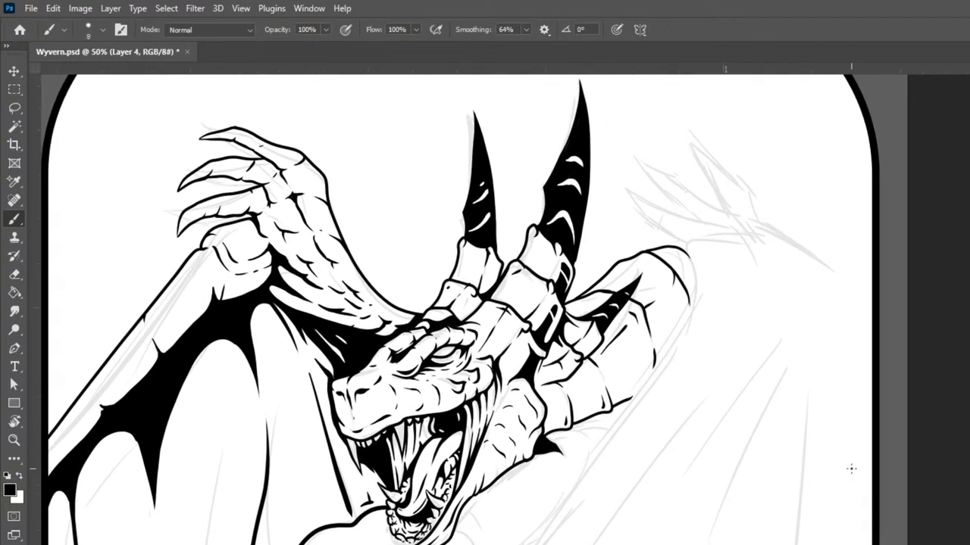
key(bracketright)
key(bracketleft)
mouse_move(755, 262)
mouse_down()
mouse_move(736, 225)
mouse_move(750, 234)
mouse_move(712, 224)
mouse_up()
drag(709, 229, 700, 251)
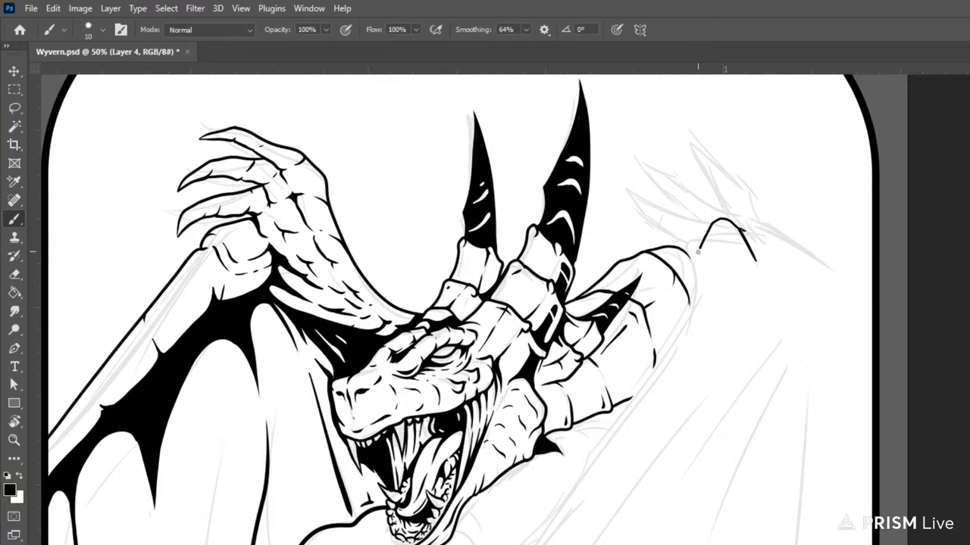
drag(703, 258, 699, 256)
key(ctrl+z)
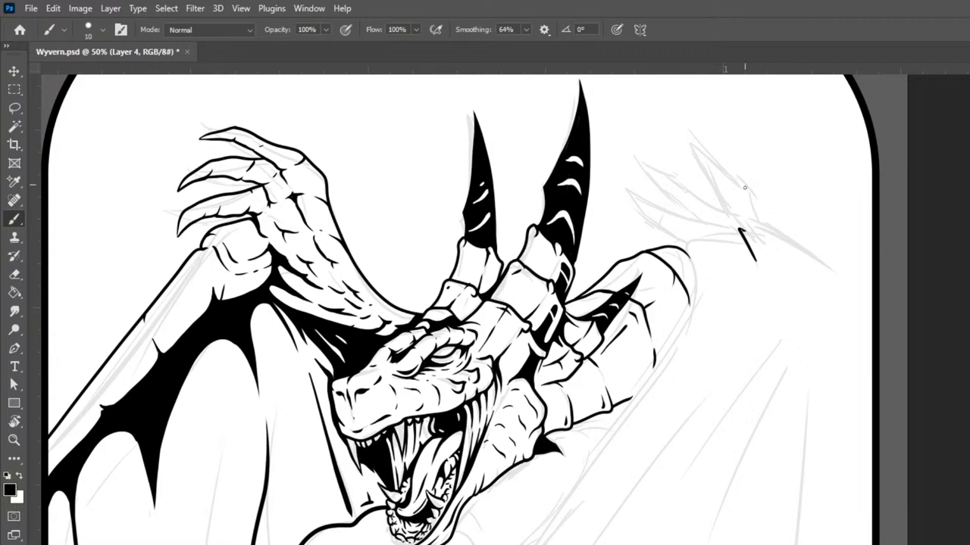
key(ctrl+z)
Ink the right hand's outer contour up from the wing arm and its uppermost pointed claw with a size 10 brush
mouse_move(839, 267)
mouse_down()
mouse_move(753, 211)
mouse_move(775, 217)
mouse_move(742, 184)
mouse_move(720, 201)
mouse_move(735, 176)
mouse_move(729, 167)
mouse_move(662, 130)
mouse_move(710, 181)
mouse_up()
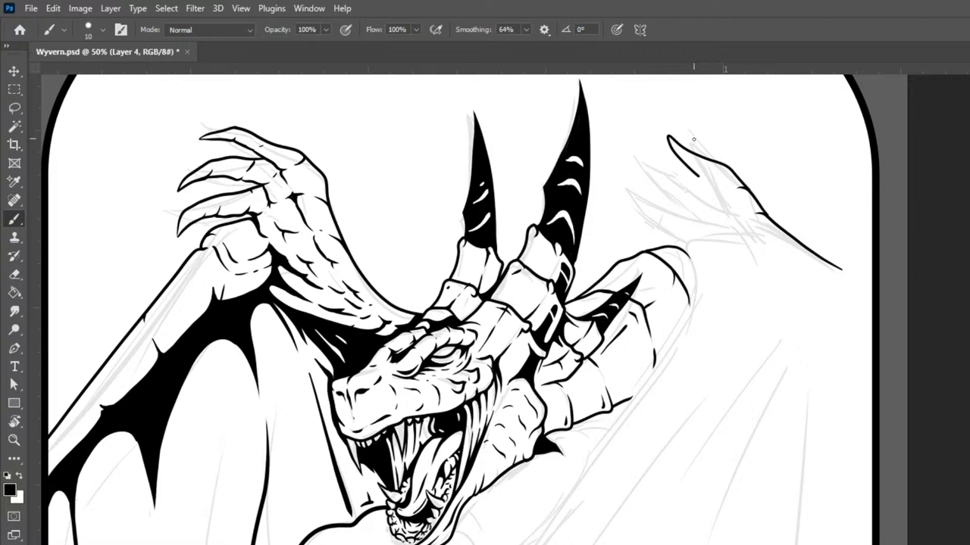
key(ctrl+z)
mouse_move(742, 185)
mouse_down()
mouse_move(717, 158)
mouse_move(669, 141)
mouse_move(697, 171)
mouse_move(740, 188)
mouse_move(722, 185)
mouse_up()
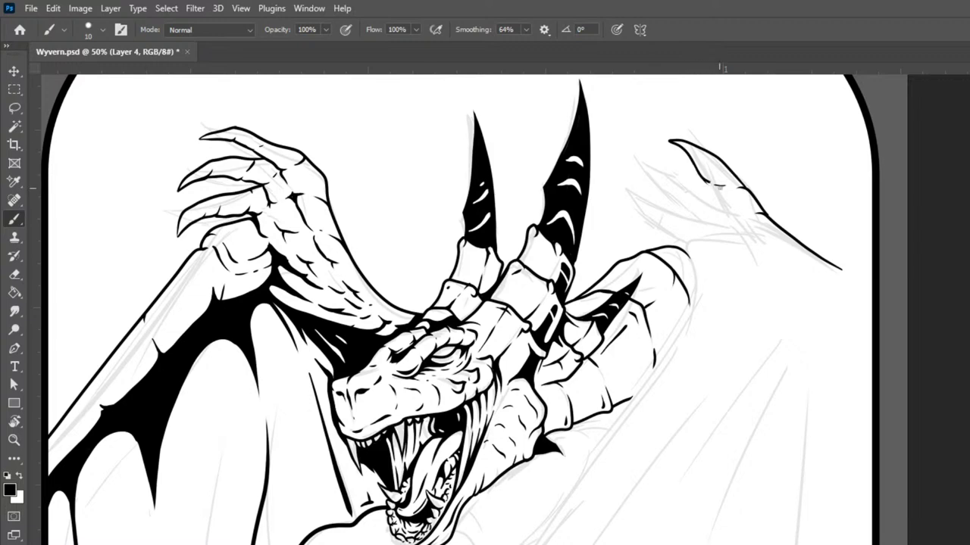
Ink the right hand's middle and lowest claws with knuckle creases, and darken the junction with the neck outline
mouse_move(706, 186)
mouse_down()
mouse_move(723, 209)
mouse_move(754, 205)
mouse_up()
drag(721, 204, 733, 221)
mouse_move(720, 206)
mouse_down()
mouse_move(675, 173)
mouse_move(621, 178)
mouse_move(646, 180)
mouse_move(669, 197)
mouse_move(702, 180)
mouse_move(668, 192)
mouse_move(703, 219)
mouse_up()
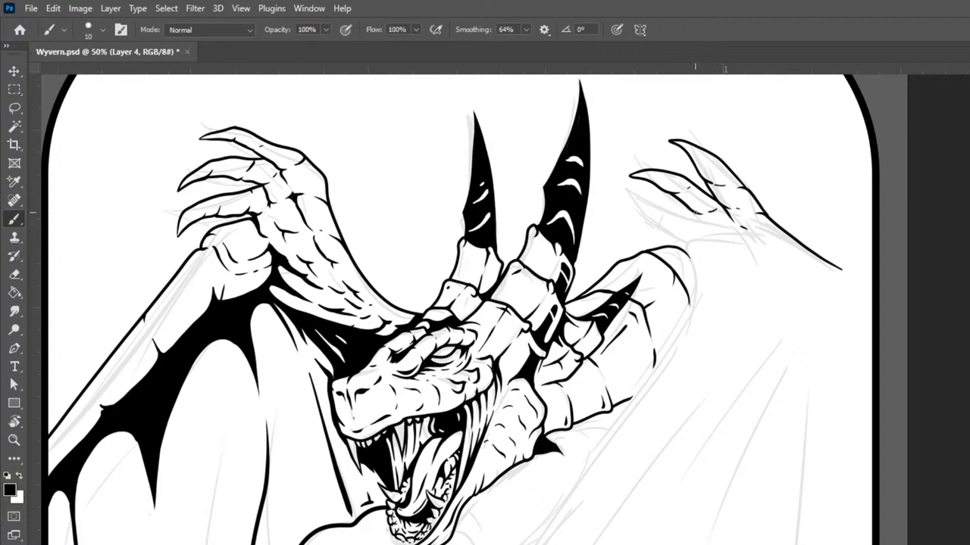
mouse_move(694, 215)
mouse_down()
mouse_move(712, 234)
mouse_move(756, 229)
mouse_move(724, 246)
mouse_move(743, 247)
mouse_move(742, 228)
mouse_move(648, 202)
mouse_move(618, 218)
mouse_move(645, 214)
mouse_move(694, 244)
mouse_move(708, 236)
mouse_up()
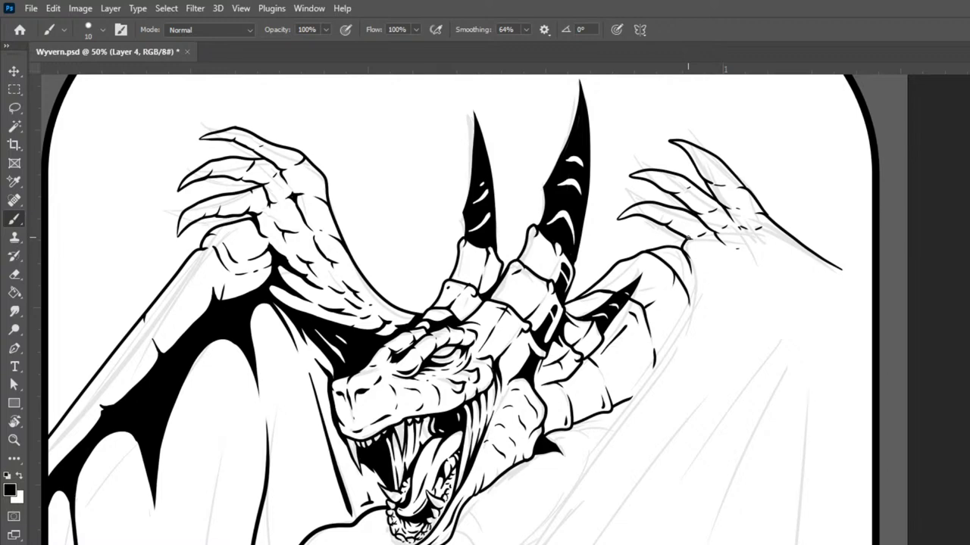
drag(681, 238, 679, 240)
drag(691, 268, 689, 279)
drag(686, 255, 690, 279)
Ink the right wrist's folds and the long diagonal wing edge running from the wrist down past the neck
key(ctrl+minus)
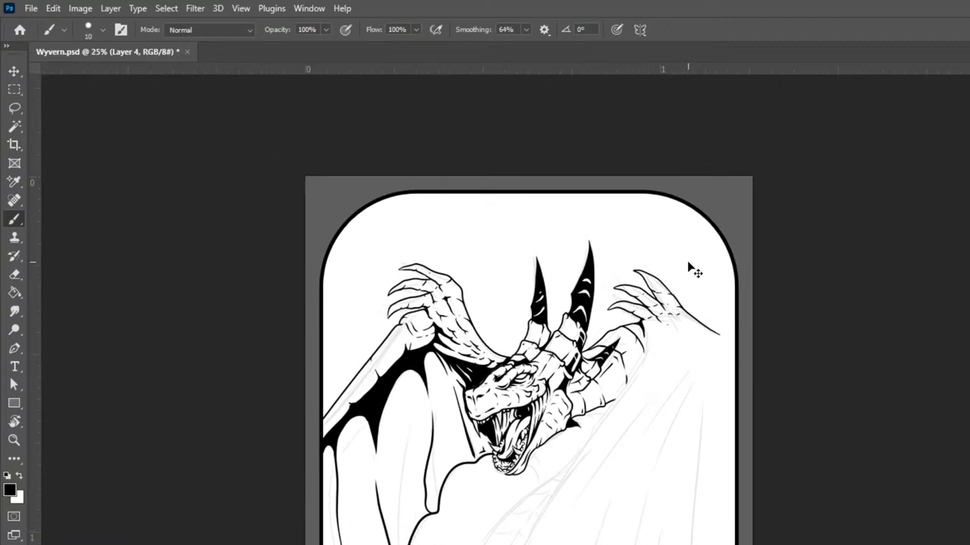
key(ctrl+plus)
key(ctrl+plus)
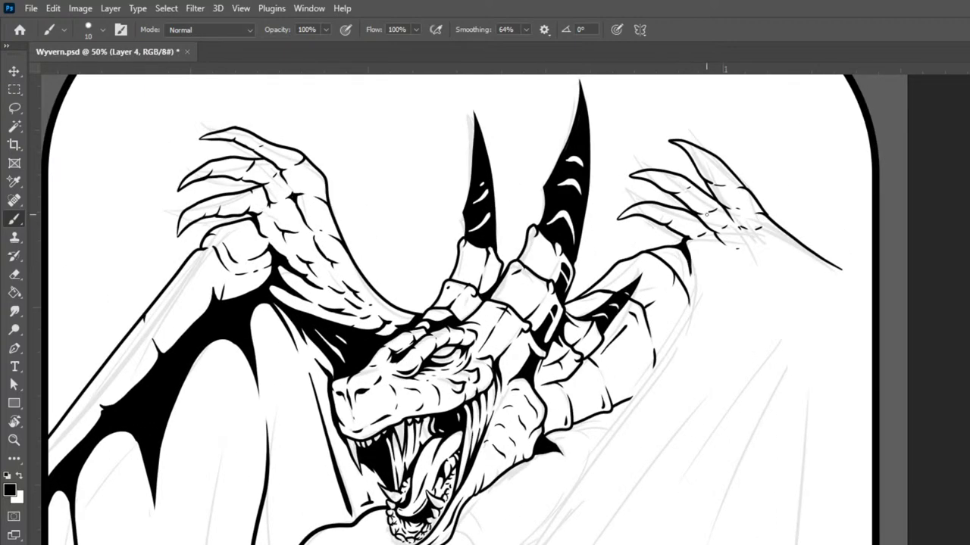
drag(715, 270, 786, 244)
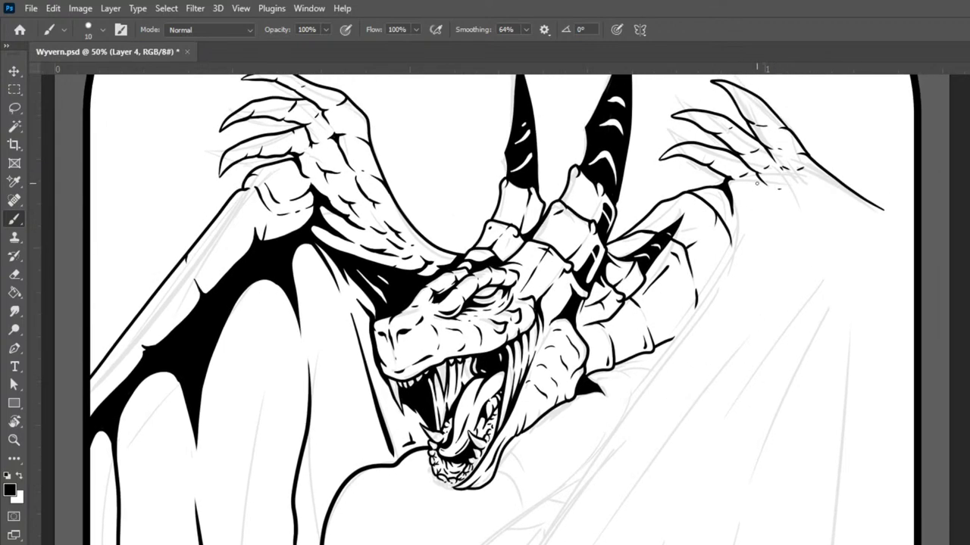
mouse_move(757, 185)
mouse_down()
mouse_move(760, 201)
mouse_move(737, 232)
mouse_up()
drag(773, 155, 778, 186)
key(ctrl+z)
mouse_move(768, 150)
mouse_down()
mouse_move(784, 173)
mouse_move(792, 170)
mouse_up()
mouse_move(771, 162)
mouse_down()
mouse_move(789, 197)
mouse_move(799, 168)
mouse_move(781, 173)
mouse_move(639, 384)
mouse_move(526, 519)
mouse_up()
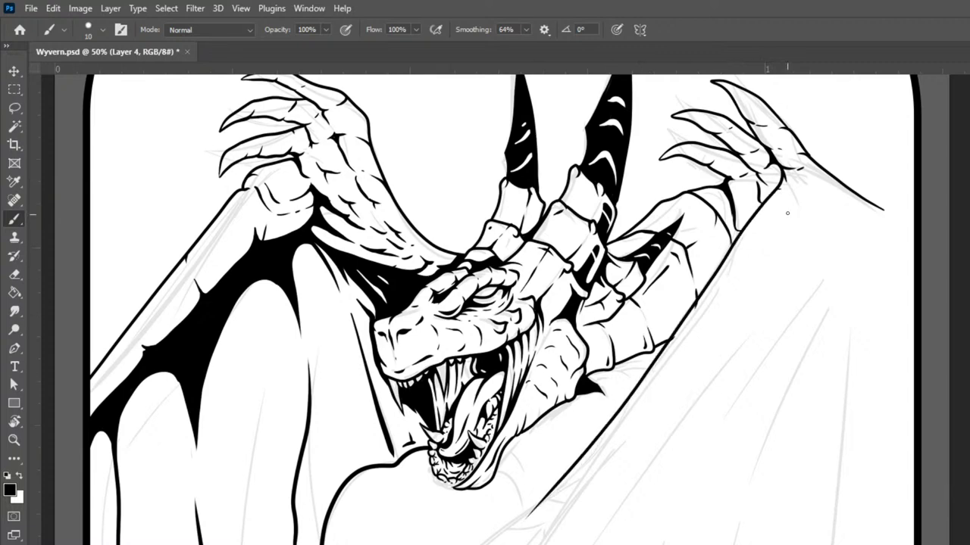
Shade the right wrist's folds and thicken the shadow along the adjoining wing edge with a size 15 brush
key(bracketright)
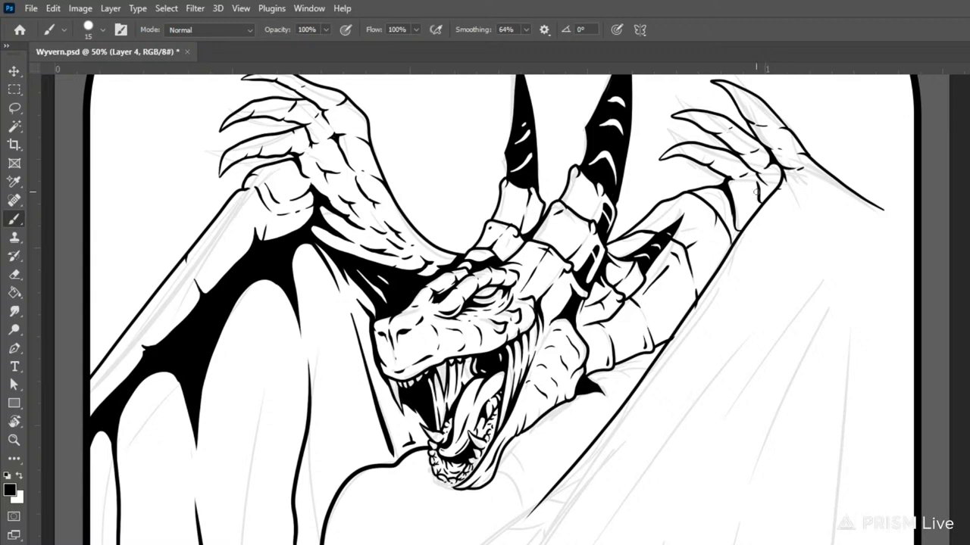
drag(726, 187, 733, 249)
drag(756, 180, 746, 226)
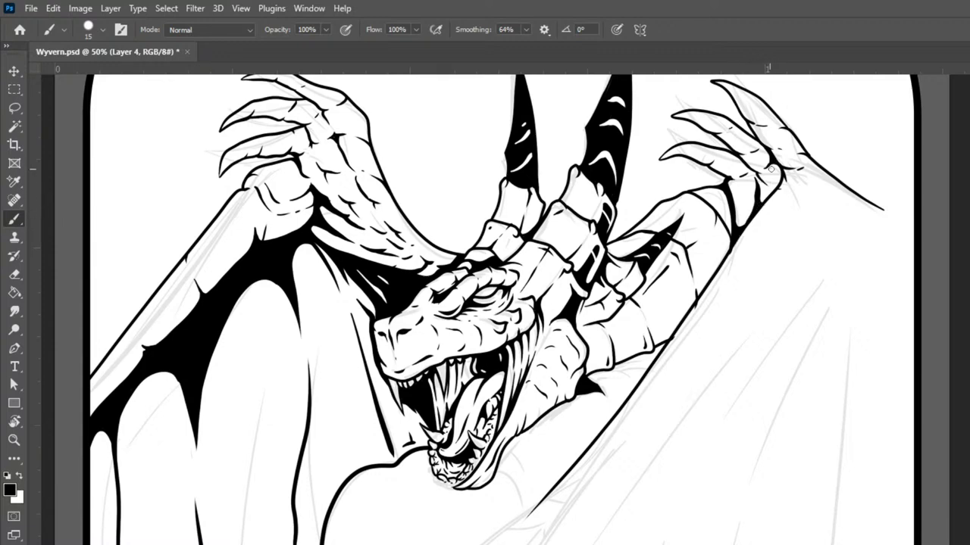
mouse_move(770, 163)
mouse_down()
mouse_move(777, 190)
mouse_move(772, 163)
mouse_move(779, 184)
mouse_move(771, 199)
mouse_move(774, 165)
mouse_move(775, 184)
mouse_move(747, 229)
mouse_up()
drag(774, 183, 746, 227)
drag(740, 207, 740, 241)
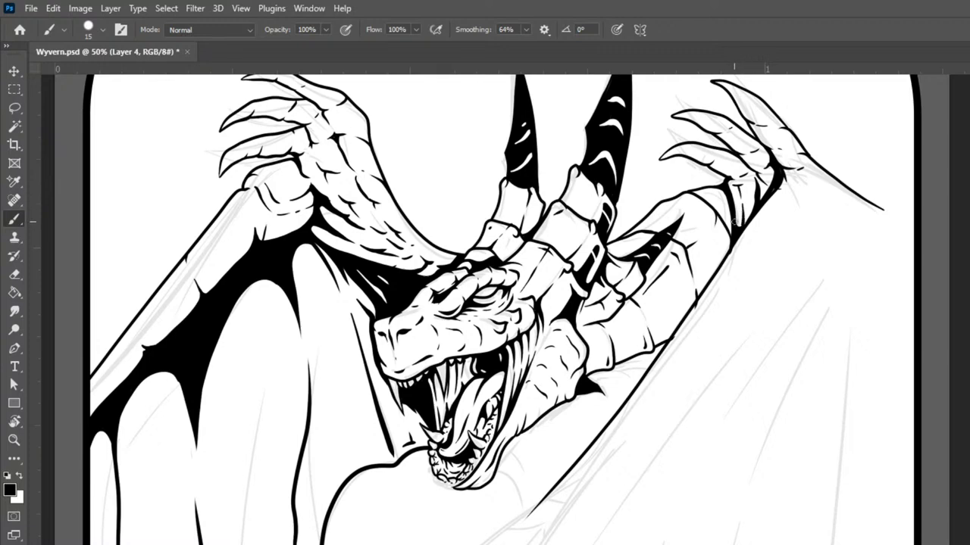
key(ctrl+minus)
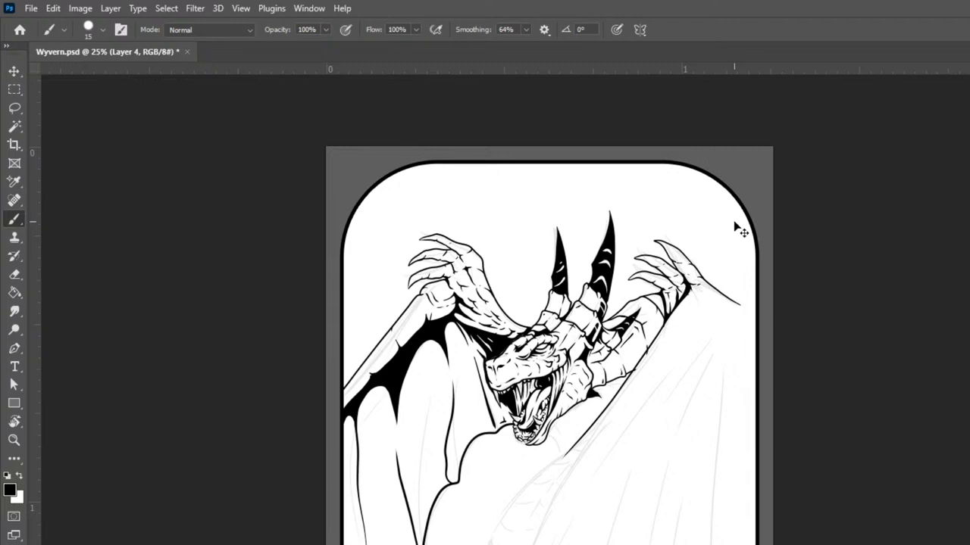
Ink the bumpy contour between the jaw and right wing, and extend the wing's inner edge down to its lower tip
key(ctrl+plus)
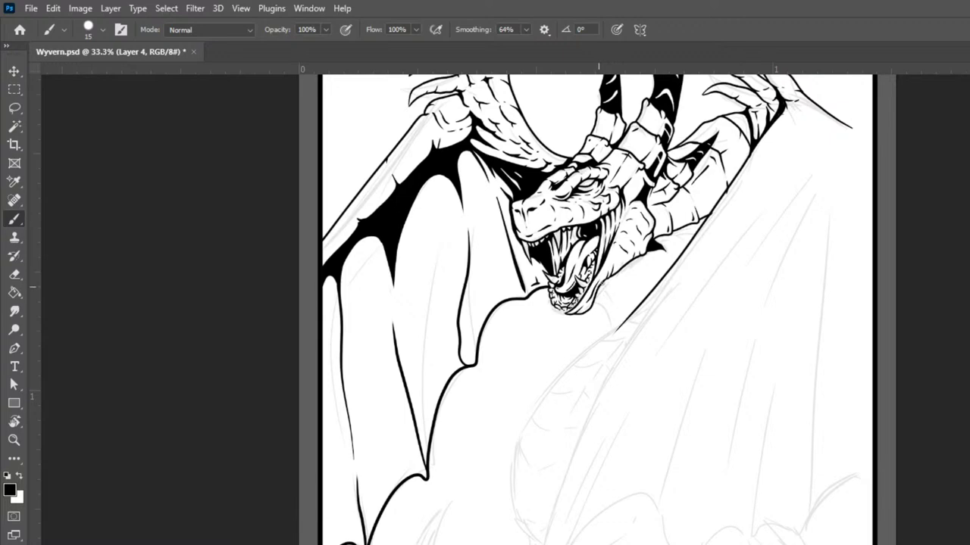
mouse_move(621, 299)
mouse_down()
mouse_move(643, 274)
mouse_move(654, 299)
mouse_up()
drag(614, 335, 541, 544)
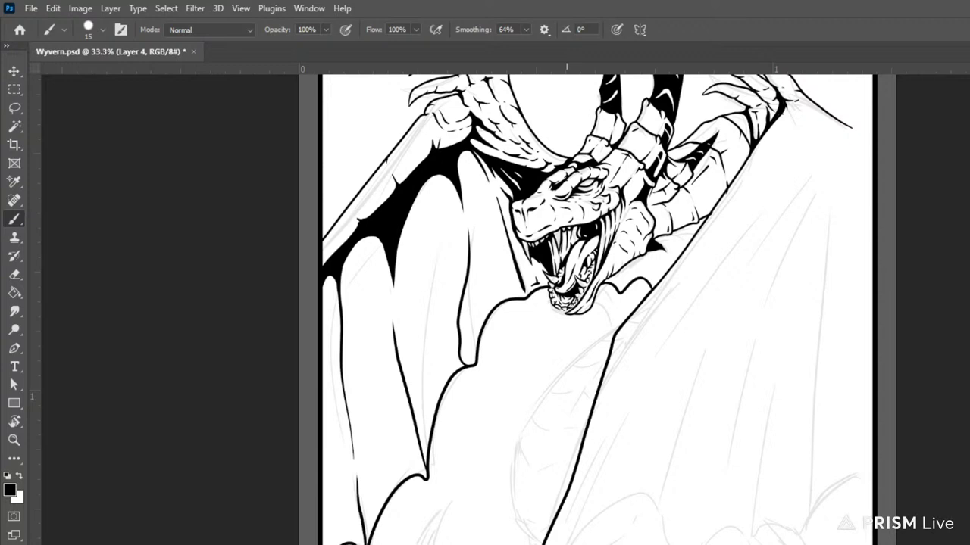
key(ctrl+minus)
key(ctrl+minus)
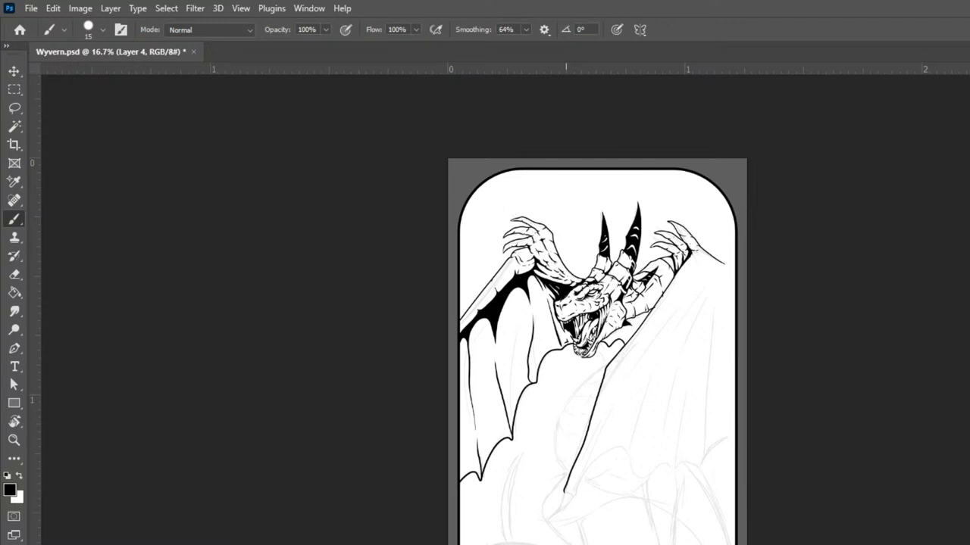
Ink the curved chest outline beside the right wing and continue the body contour below the wing's inner edge
scroll(595, 386, up, 3)
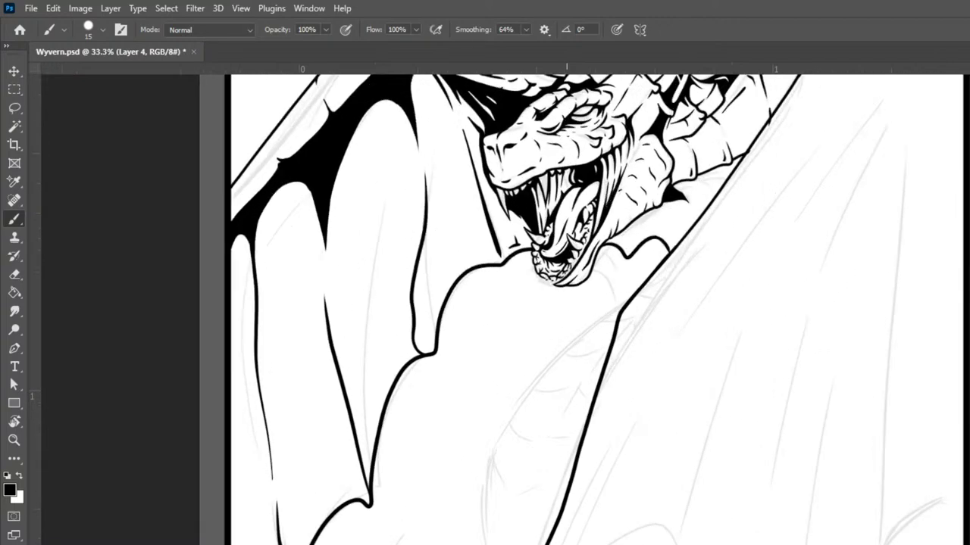
drag(707, 313, 937, 307)
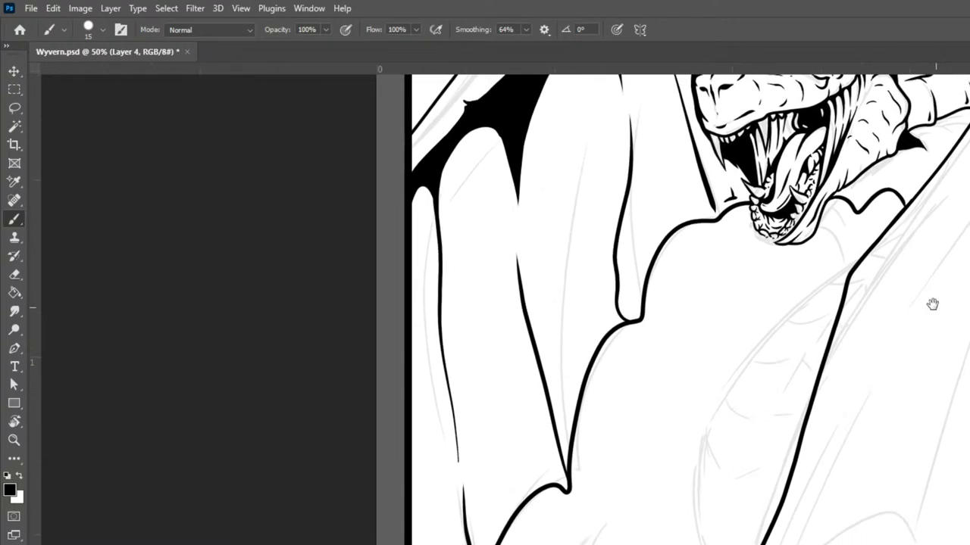
mouse_move(868, 250)
mouse_down()
mouse_move(752, 343)
mouse_move(700, 425)
mouse_move(691, 513)
mouse_move(700, 544)
mouse_up()
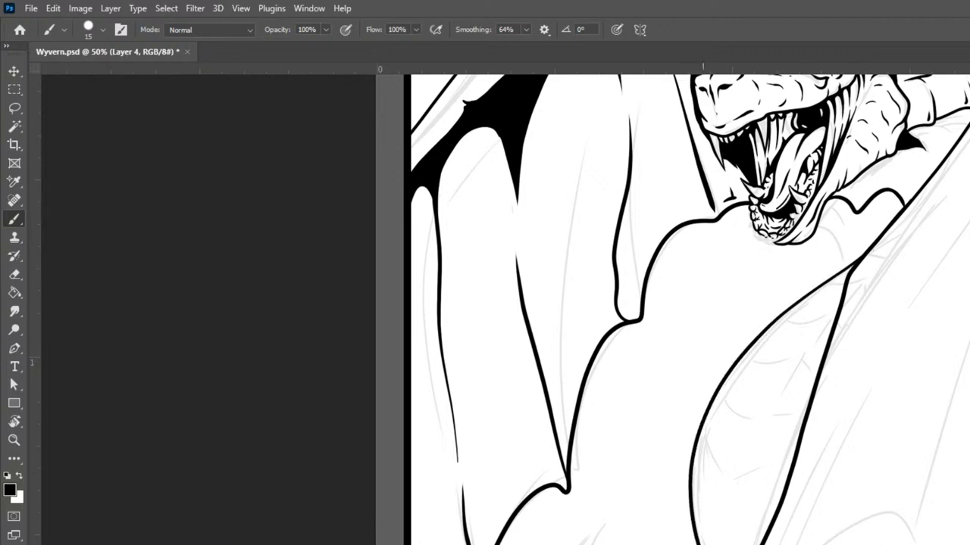
drag(959, 540, 947, 286)
mouse_move(758, 369)
mouse_down()
mouse_move(845, 453)
mouse_move(901, 544)
mouse_up()
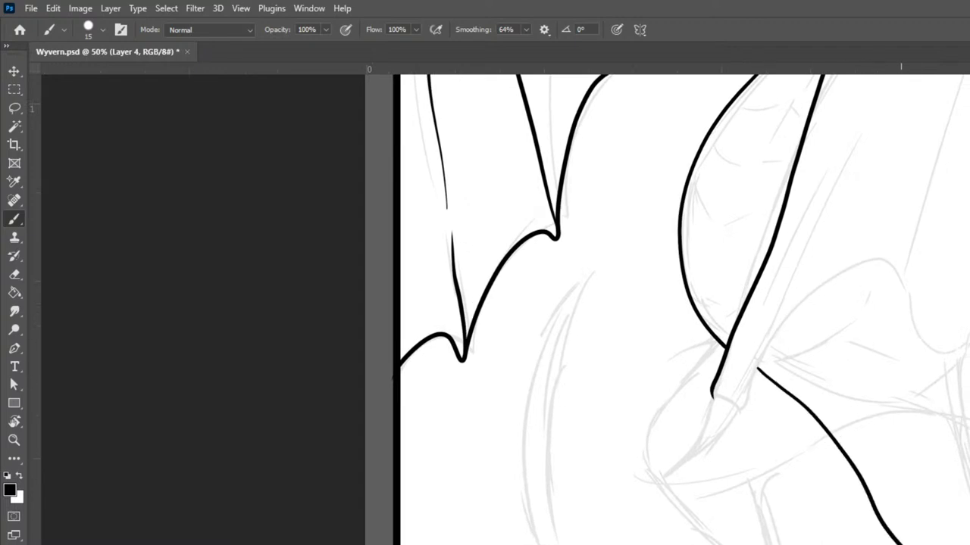
Examine the new chest and right wing contours against the whole framed wyvern
key(ctrl+minus)
key(ctrl+minus)
key(ctrl+minus)
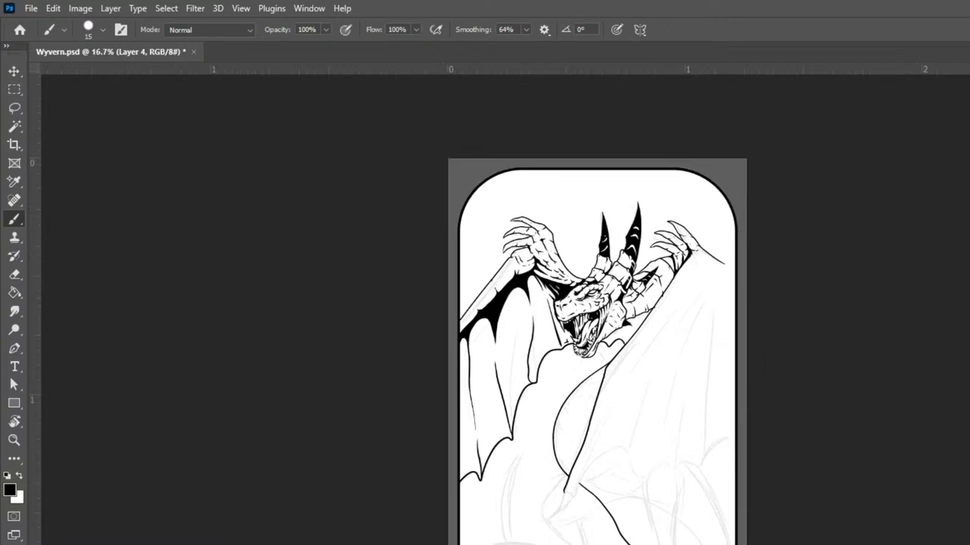
key(ctrl+plus)
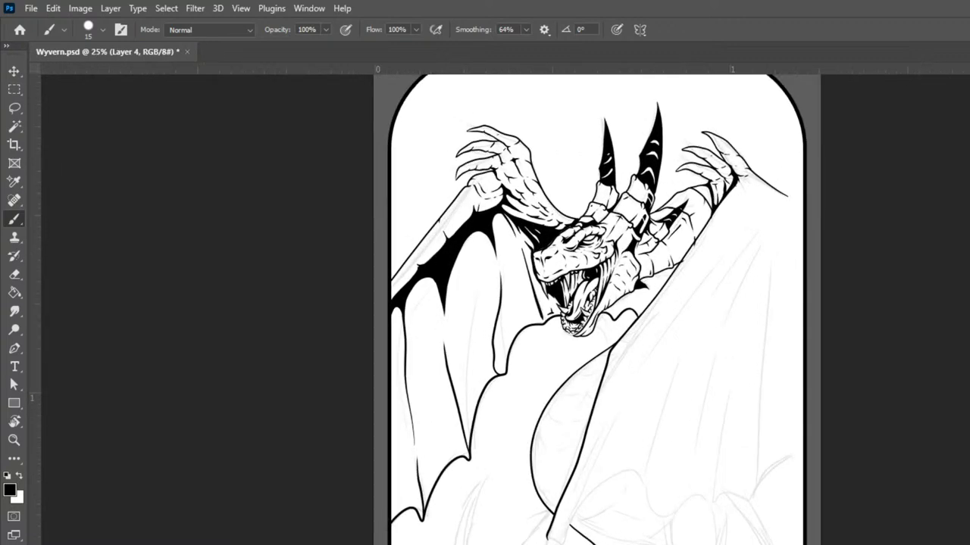
key(ctrl+plus)
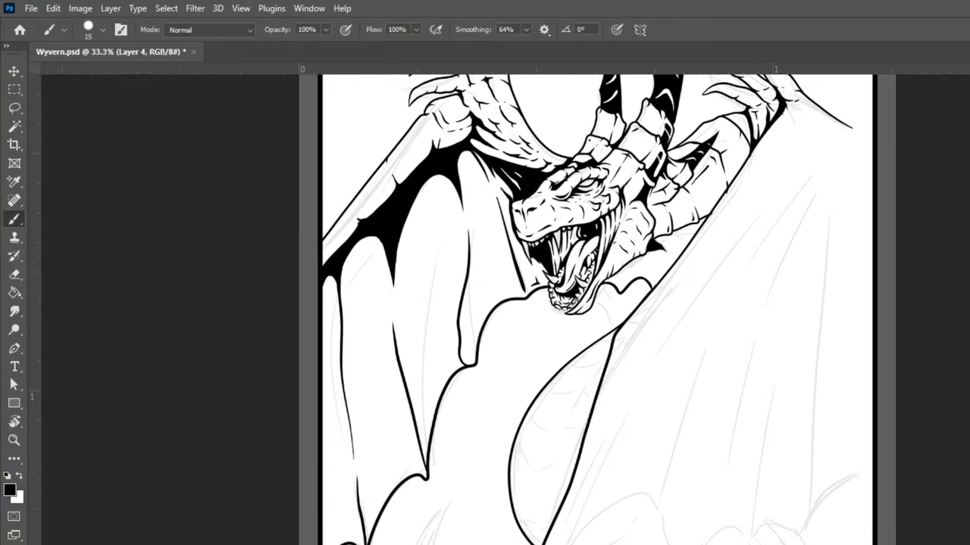
key(ctrl+minus)
key(ctrl+minus)
key(ctrl+plus)
key(ctrl+plus)
Outline the shadow shapes beneath the throat and around the small spike where the neck meets the right wing
drag(718, 250, 727, 341)
key(ctrl+plus)
key(ctrl+plus)
drag(437, 501, 523, 444)
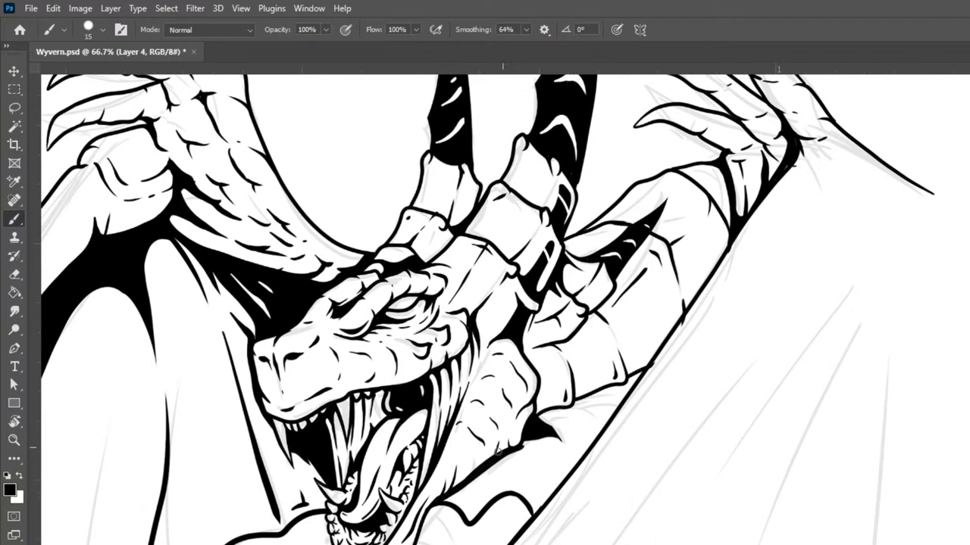
mouse_move(485, 478)
mouse_down()
mouse_move(469, 522)
mouse_move(516, 440)
mouse_up()
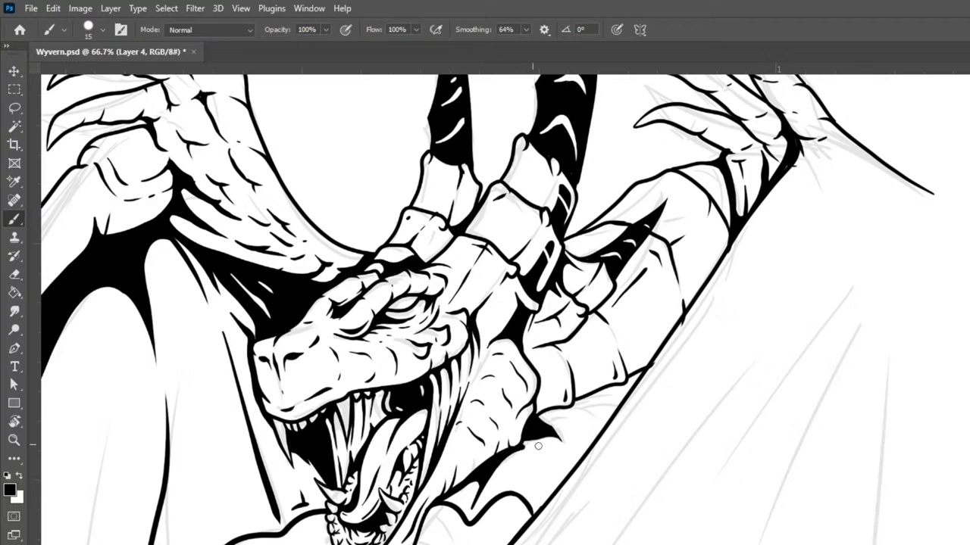
mouse_move(542, 445)
mouse_down()
mouse_move(560, 466)
mouse_move(536, 446)
mouse_move(552, 470)
mouse_move(526, 527)
mouse_up()
mouse_move(544, 447)
mouse_down()
mouse_move(569, 458)
mouse_move(562, 478)
mouse_move(529, 520)
mouse_move(557, 473)
mouse_move(540, 443)
mouse_move(558, 462)
mouse_move(551, 496)
mouse_move(544, 448)
mouse_move(556, 482)
mouse_move(553, 449)
mouse_up()
mouse_move(545, 417)
mouse_down()
mouse_move(568, 490)
mouse_move(551, 443)
mouse_move(569, 453)
mouse_move(572, 472)
mouse_move(559, 470)
mouse_move(558, 485)
mouse_move(579, 456)
mouse_up()
Fill the outlined area between the lower neck and the right wing edge with solid black using a size 25 brush
key(bracketright)
mouse_move(576, 408)
mouse_down()
mouse_move(634, 384)
mouse_move(654, 360)
mouse_move(556, 481)
mouse_up()
mouse_move(615, 388)
mouse_down()
mouse_move(562, 472)
mouse_move(570, 441)
mouse_move(553, 411)
mouse_move(574, 431)
mouse_move(578, 467)
mouse_move(548, 410)
mouse_move(568, 427)
mouse_move(581, 461)
mouse_move(563, 416)
mouse_move(619, 390)
mouse_move(592, 407)
mouse_move(571, 445)
mouse_move(571, 413)
mouse_move(599, 394)
mouse_move(591, 432)
mouse_up()
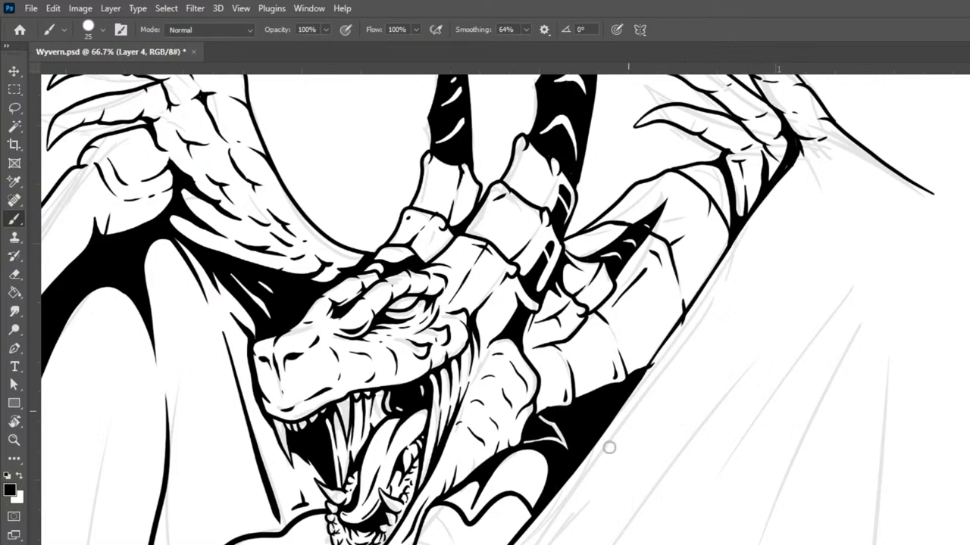
Add tapered black shadows to the neck segments along the right wing edge with a size 15 brush
key(bracketleft)
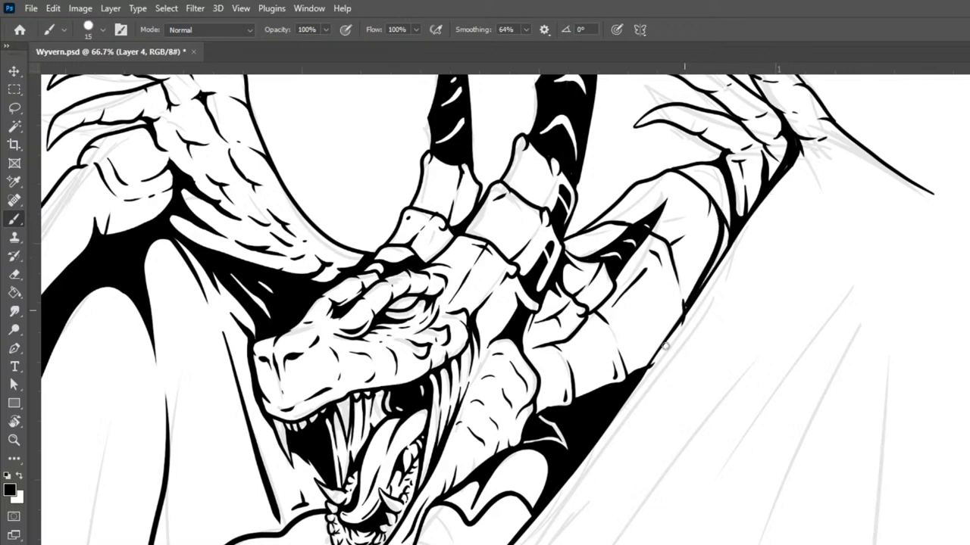
mouse_move(722, 219)
mouse_down()
mouse_move(727, 231)
mouse_move(710, 273)
mouse_move(690, 293)
mouse_up()
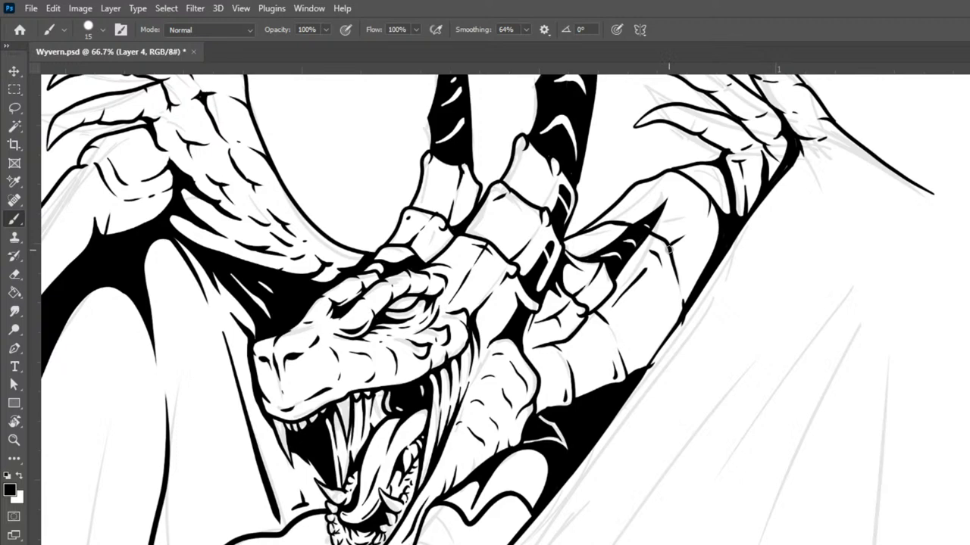
mouse_move(671, 259)
mouse_down()
mouse_move(669, 308)
mouse_move(640, 369)
mouse_up()
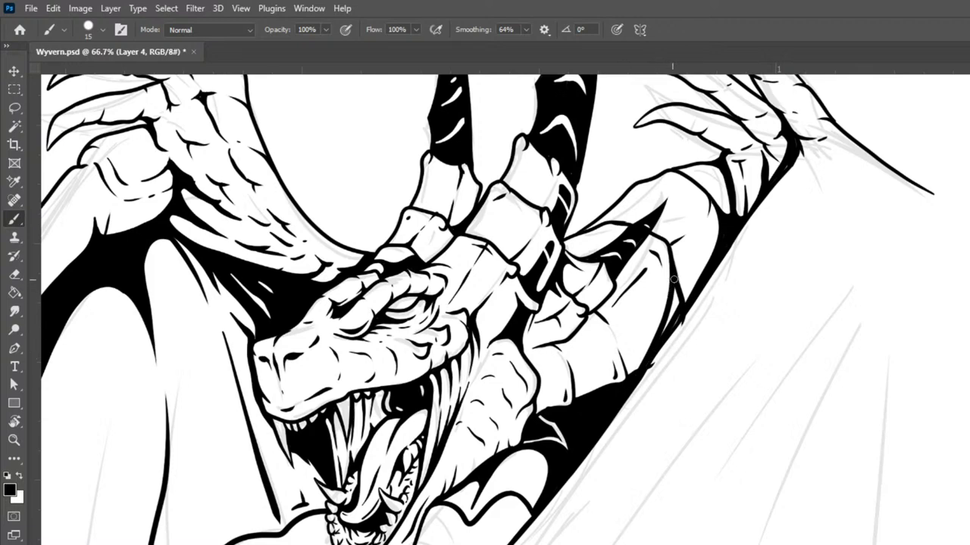
drag(679, 288, 656, 356)
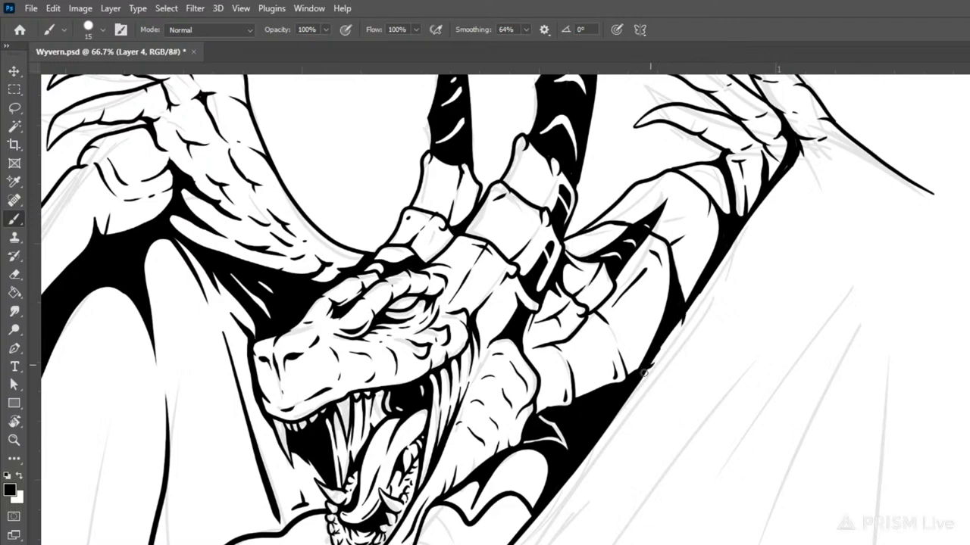
Smooth and thicken the wing edge beside the lower neck, and refine the neck segment's inner shadow on Layer 3
drag(641, 407, 682, 320)
key(ctrl+z)
key(ctrl+shift+z)
key(ctrl+z)
key(ctrl+shift+z)
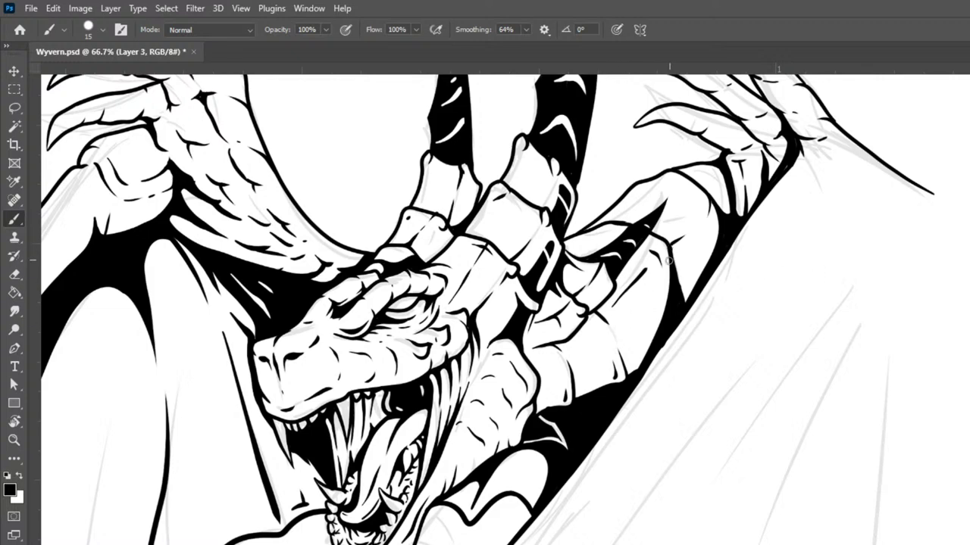
drag(670, 250, 649, 330)
scroll(674, 291, down, 5)
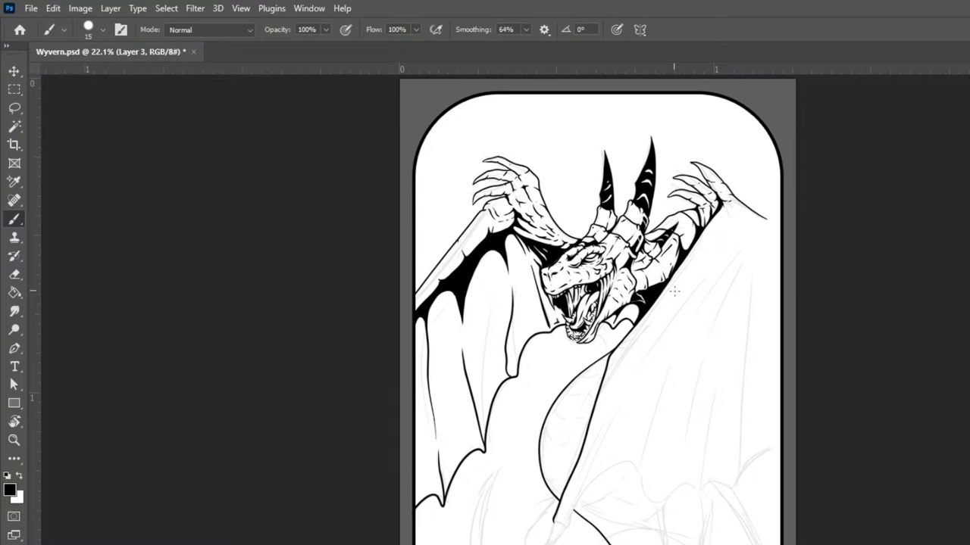
Examine the inked head, neck and left wing up close and within the whole composition
scroll(673, 290, up, 4)
drag(865, 394, 969, 544)
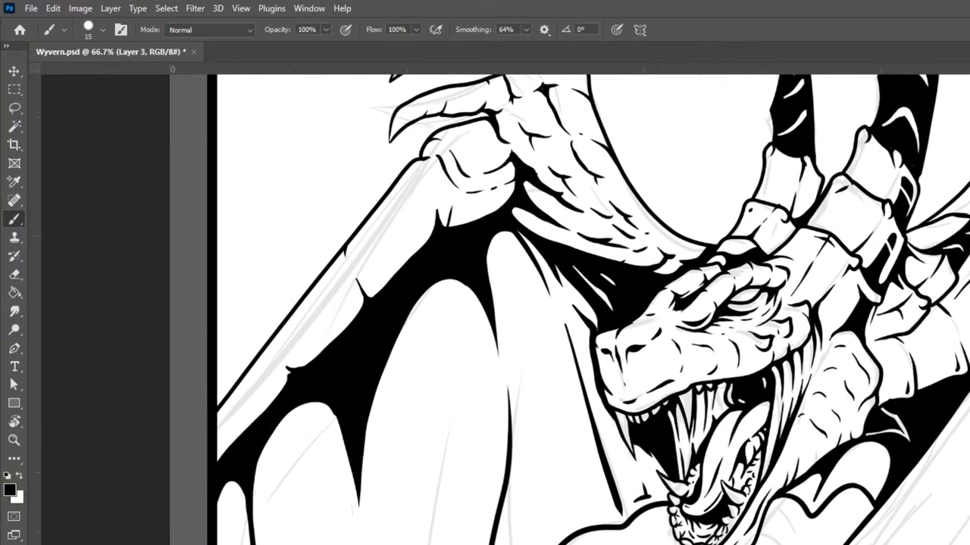
drag(969, 506, 810, 409)
drag(658, 470, 733, 517)
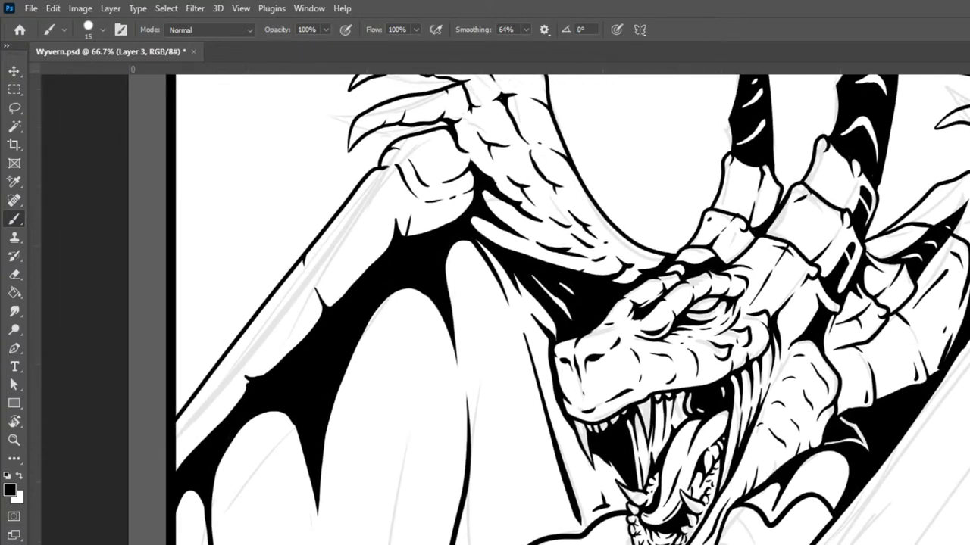
key(ctrl+minus)
key(ctrl+minus)
key(ctrl+minus)
key(ctrl+minus)
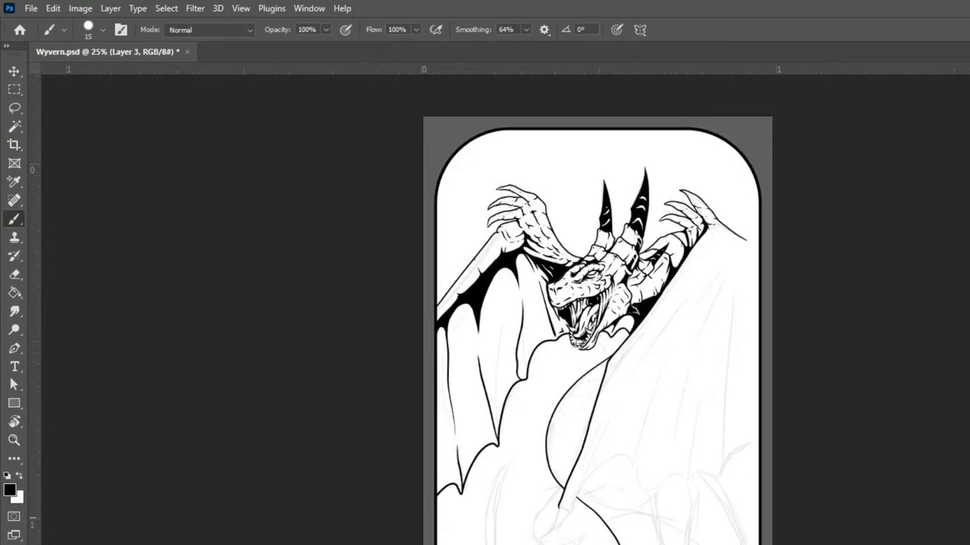
key(ctrl+plus)
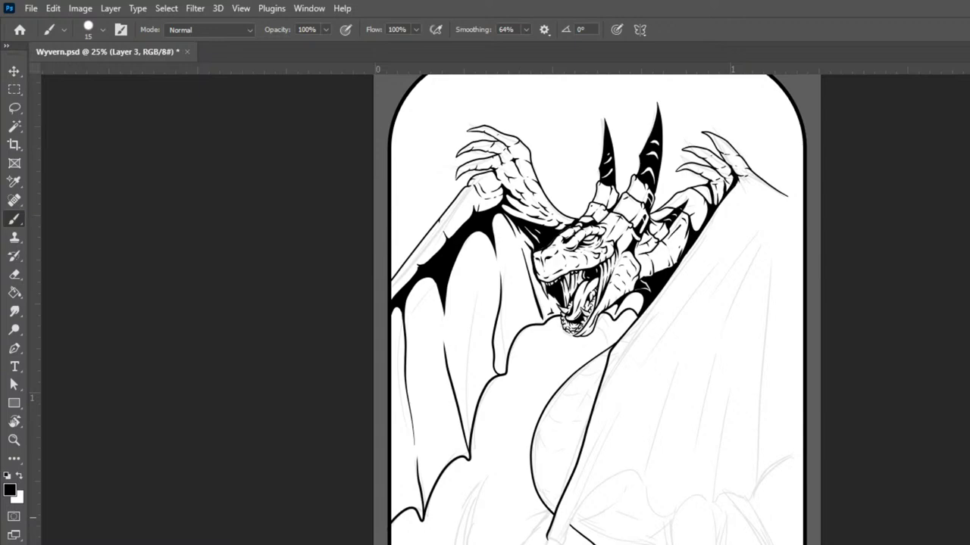
Make Layer 5 active and set the foreground color to a medium gray for the wing shading
key(ctrl+plus)
key(ctrl+plus)
mouse_move(678, 399)
mouse_down()
mouse_move(849, 488)
mouse_move(890, 544)
mouse_up()
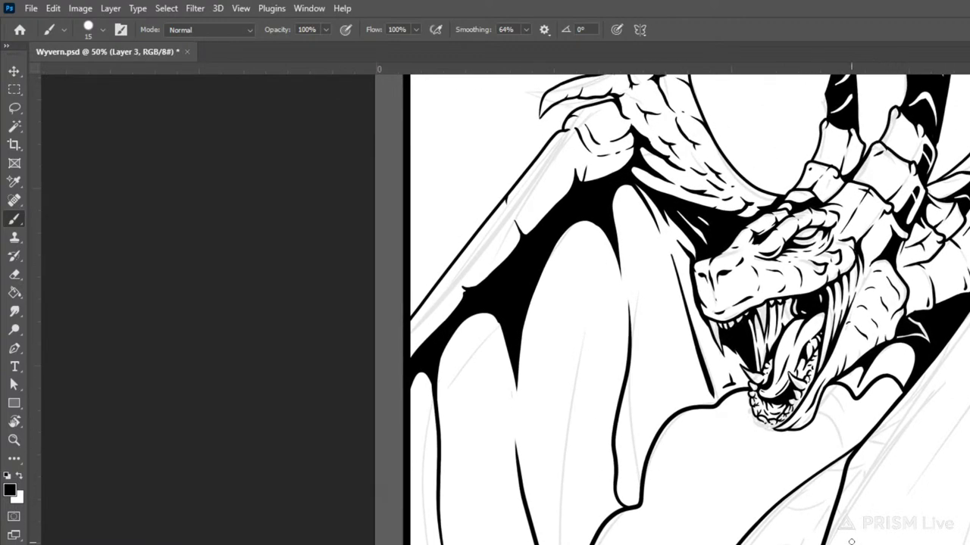
key(alt+[)
key(alt+bracketright)
click(9, 490)
drag(937, 405, 903, 372)
key(Return)
mouse_move(837, 450)
mouse_down()
mouse_move(907, 463)
mouse_move(969, 450)
mouse_move(968, 433)
mouse_up()
Paint a gray band beneath the left wing's black shadow with a size 80 brush, and confine Layer 5's shading to the frame
key(bracketright)
key(bracketright)
key(bracketright)
key(bracketright)
key(bracketright)
key(bracketright)
key(bracketright)
key(bracketright)
key(bracketright)
key(bracketright)
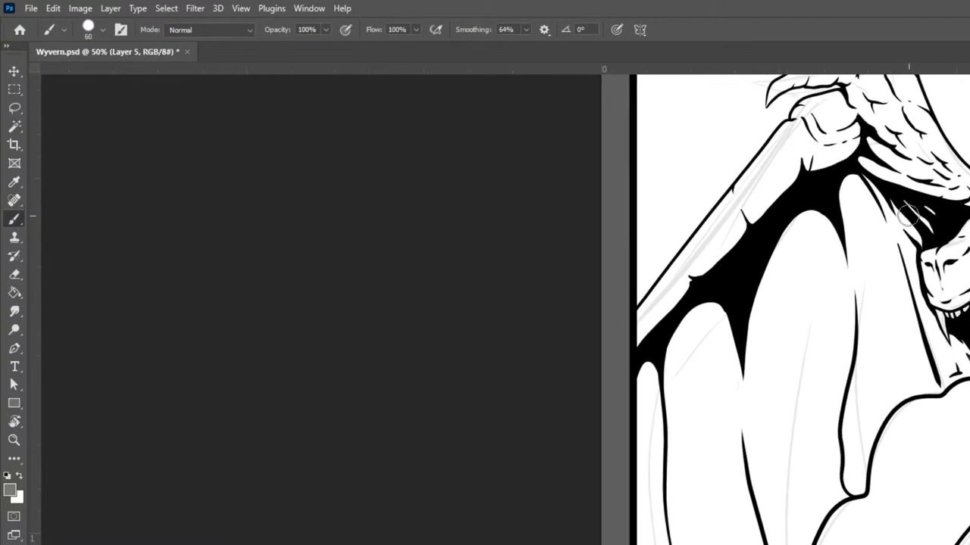
mouse_move(854, 184)
mouse_down()
mouse_move(942, 216)
mouse_move(882, 273)
mouse_move(920, 227)
mouse_move(894, 286)
mouse_move(892, 222)
mouse_move(837, 190)
mouse_move(618, 413)
mouse_up()
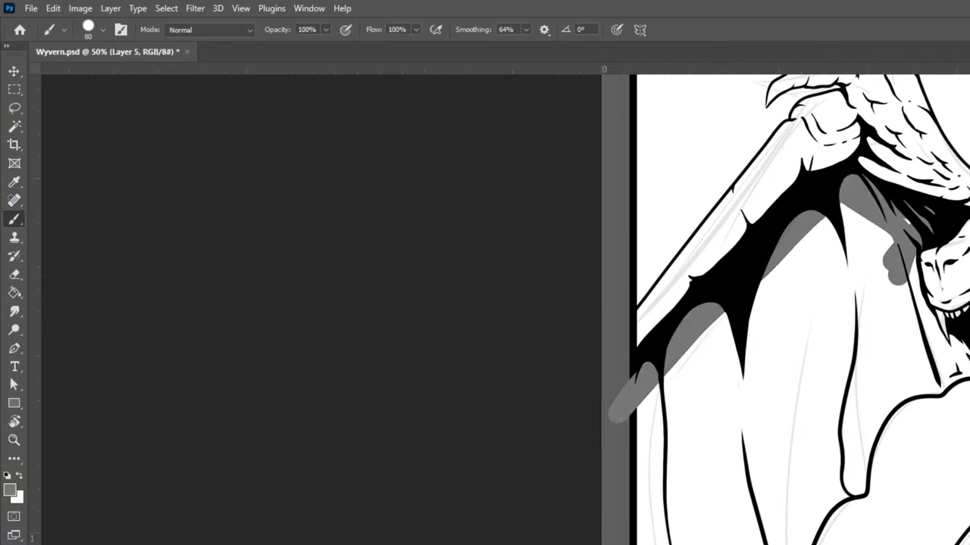
key(alt+[)
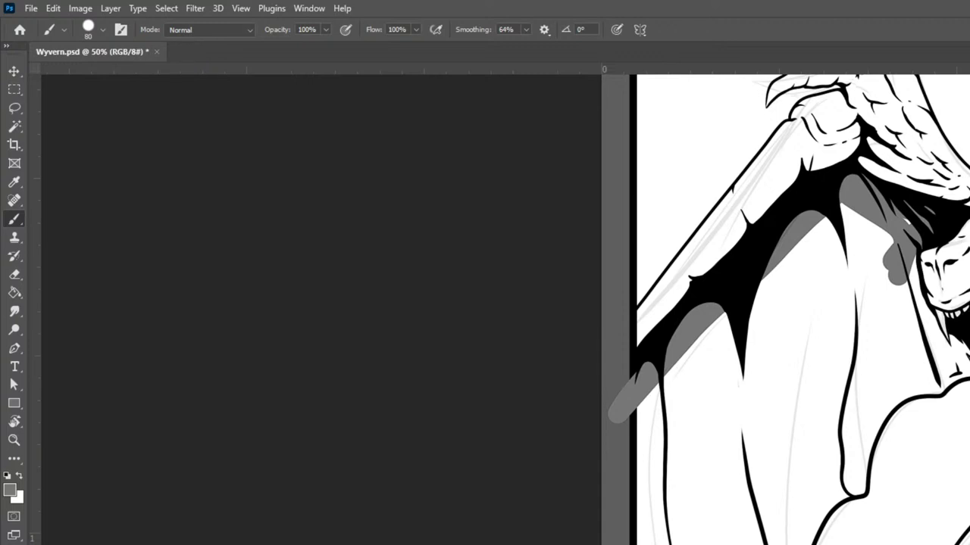
key(alt+])
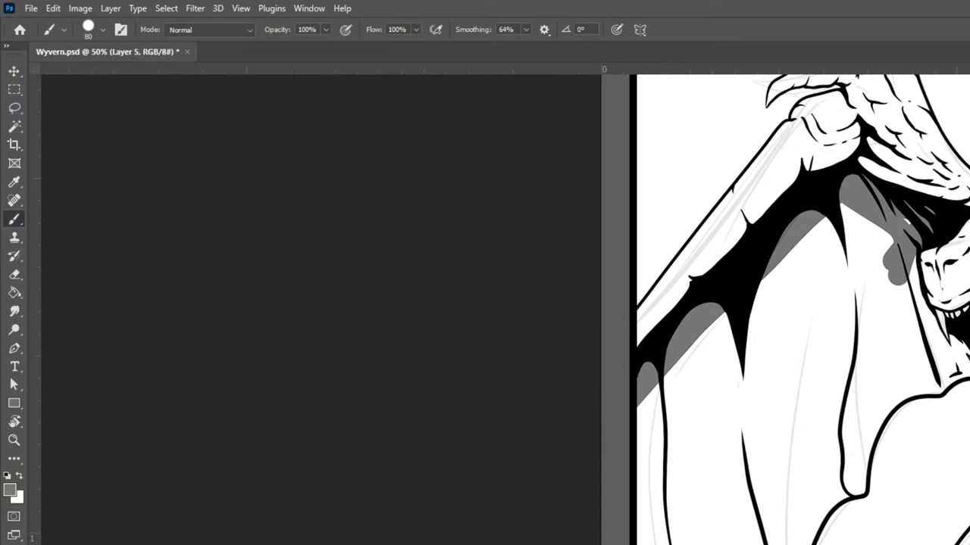
Extend the gray diagonally down across the left wing membrane, enlarging the brush from size 80 to 250
drag(841, 215, 764, 305)
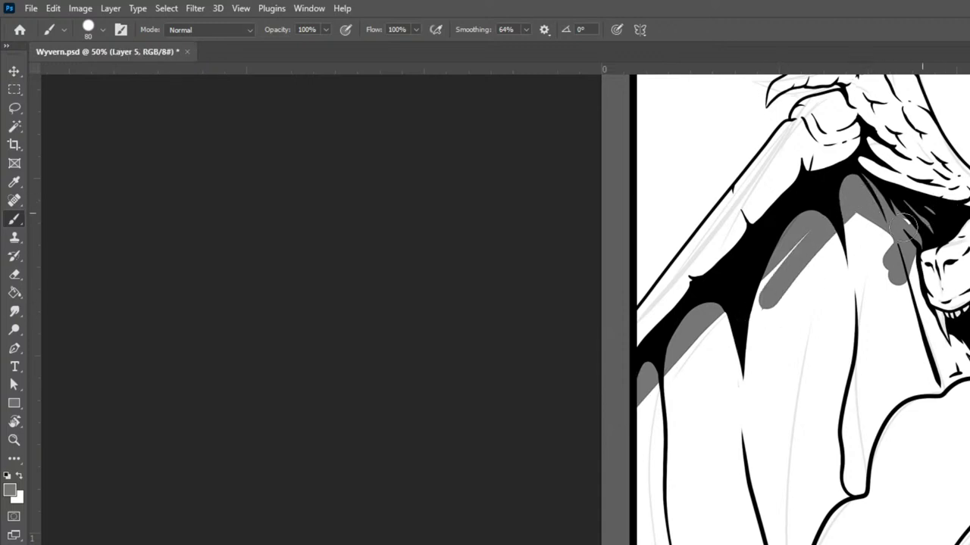
drag(909, 226, 870, 283)
drag(881, 207, 678, 406)
key(bracketright)
key(bracketright)
key(bracketright)
key(bracketright)
key(bracketright)
key(bracketright)
key(bracketright)
mouse_move(878, 235)
mouse_down()
mouse_move(817, 256)
mouse_move(657, 430)
mouse_up()
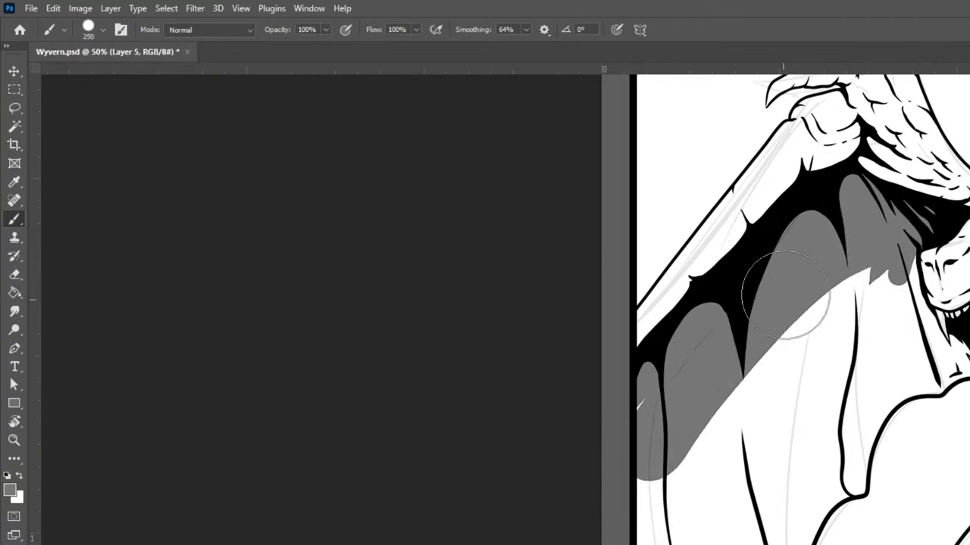
drag(728, 458, 743, 340)
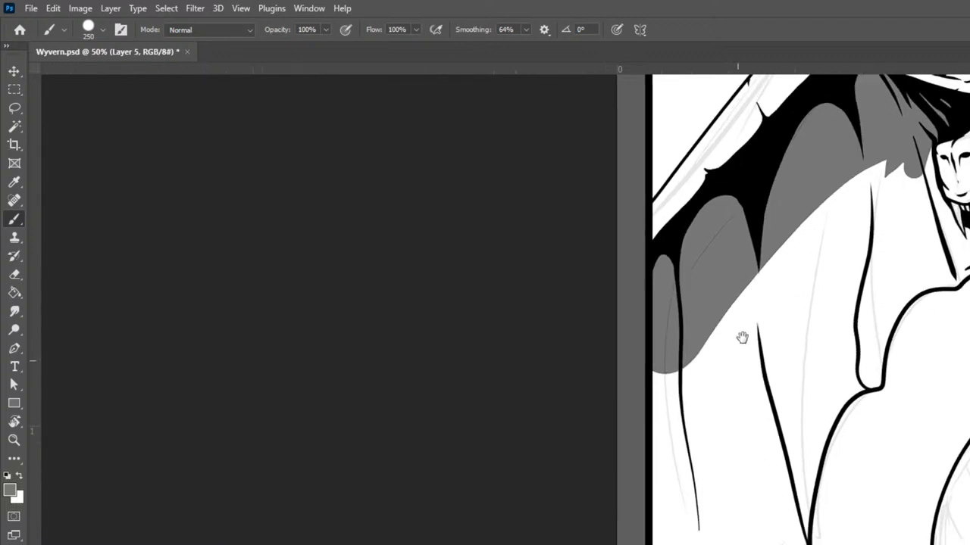
mouse_move(671, 447)
mouse_down()
mouse_move(905, 133)
mouse_move(612, 407)
mouse_up()
Fill the left wing membrane beside the wyvern's jaw with gray using a size 50 brush
key(bracketleft)
key(bracketleft)
key(bracketleft)
key(bracketleft)
key(bracketleft)
key(bracketleft)
key(bracketleft)
key(bracketleft)
key(bracketleft)
key(bracketleft)
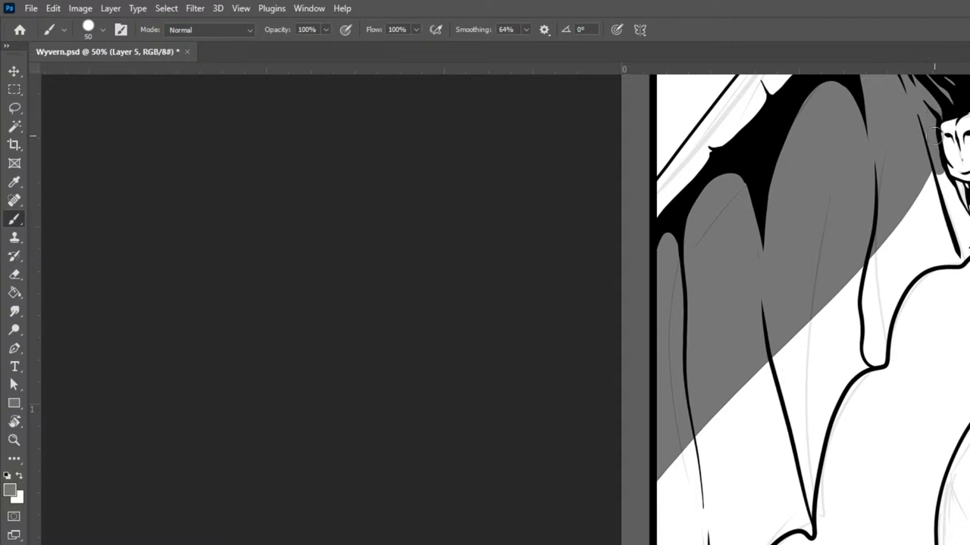
mouse_move(945, 193)
mouse_down()
mouse_move(964, 246)
mouse_move(950, 195)
mouse_move(963, 246)
mouse_up()
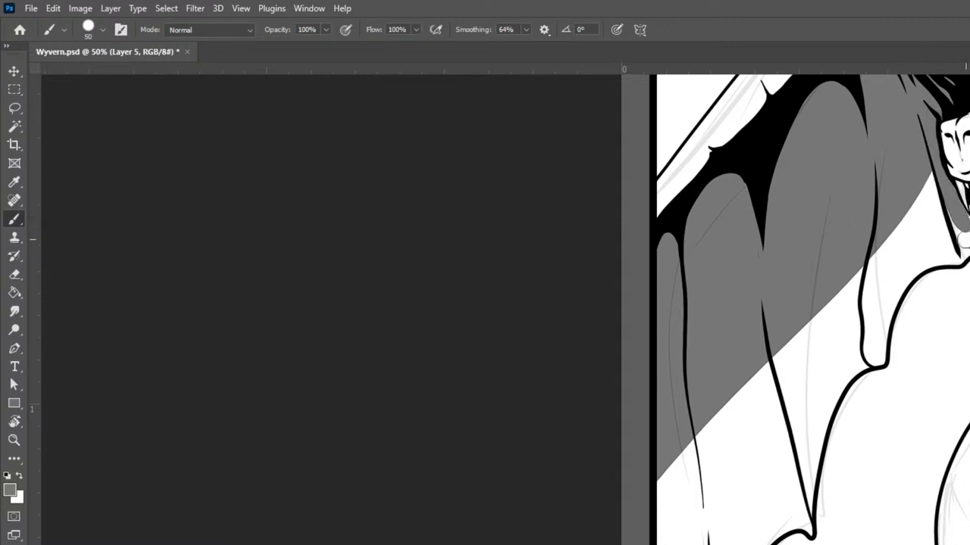
drag(967, 201, 968, 205)
mouse_move(966, 244)
mouse_down()
mouse_move(960, 261)
mouse_move(944, 221)
mouse_up()
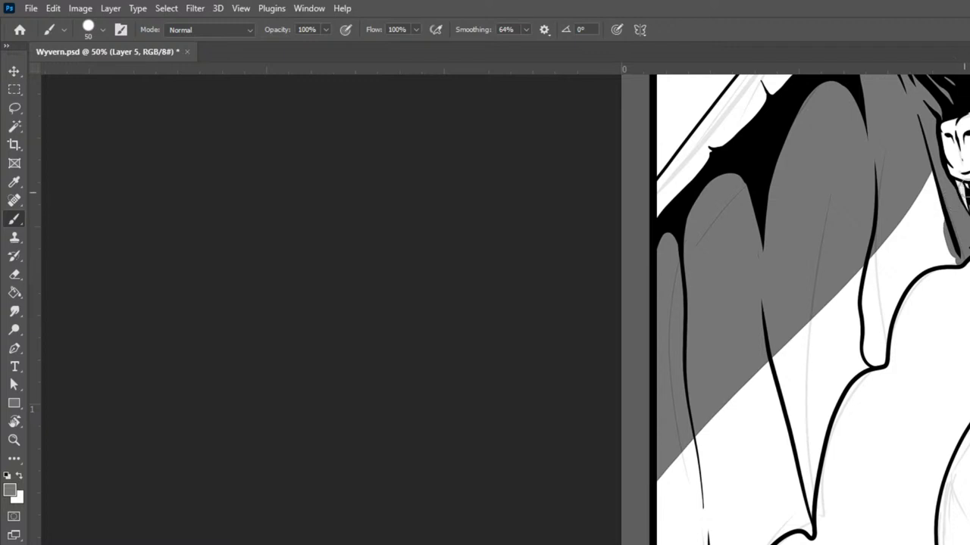
Paint a gray border along the inside of the left wing's scalloped lower edge with the size 50 brush
mouse_move(956, 258)
mouse_down()
mouse_move(928, 261)
mouse_move(874, 324)
mouse_move(910, 275)
mouse_move(896, 288)
mouse_move(877, 345)
mouse_move(883, 372)
mouse_move(873, 339)
mouse_move(879, 360)
mouse_move(852, 362)
mouse_move(812, 428)
mouse_up()
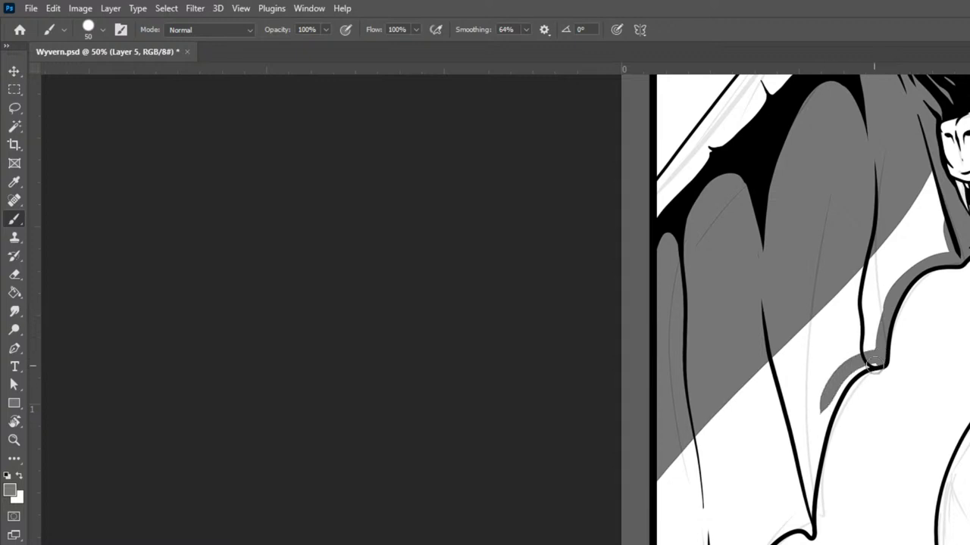
mouse_move(873, 367)
mouse_down()
mouse_move(826, 417)
mouse_move(803, 527)
mouse_move(810, 524)
mouse_up()
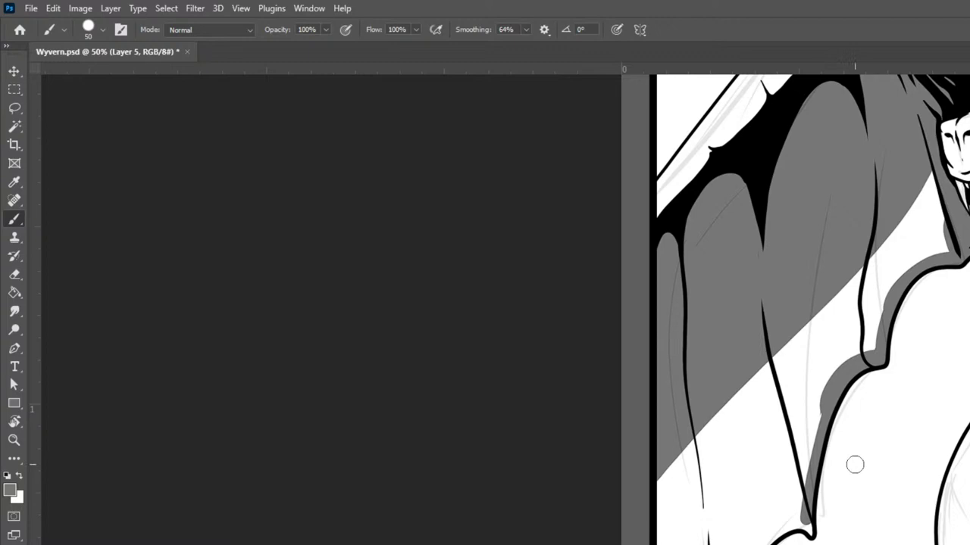
key(ctrl+minus)
key(ctrl+minus)
key(ctrl+minus)
key(ctrl+minus)
key(ctrl+plus)
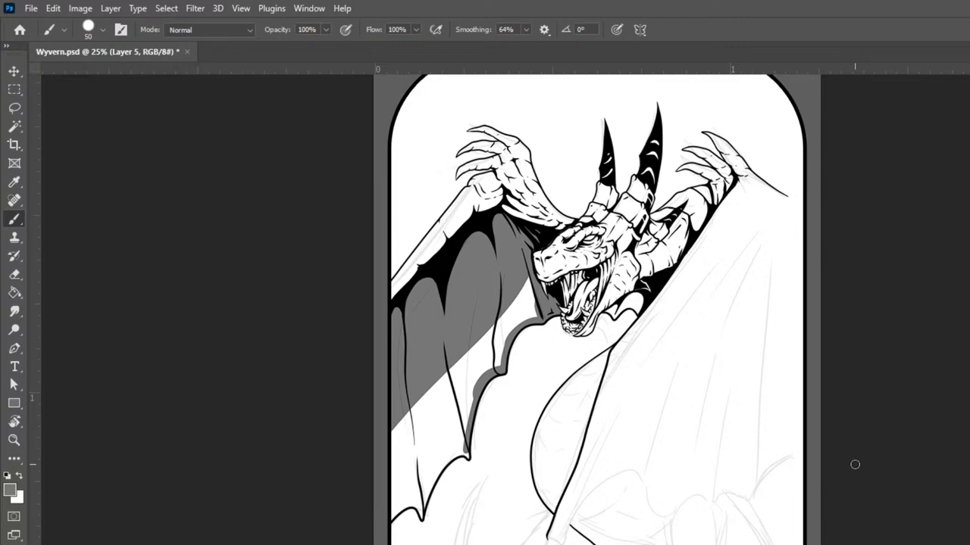
key(ctrl+plus)
key(space)
drag(853, 463, 969, 411)
key(ctrl+minus)
key(ctrl+plus)
key(ctrl+plus)
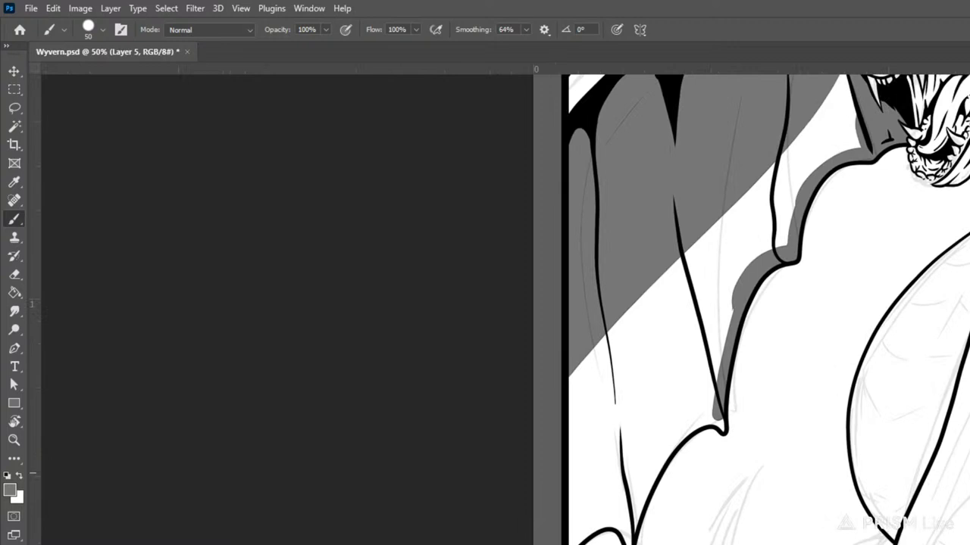
mouse_move(570, 543)
mouse_down()
mouse_move(606, 516)
mouse_move(629, 534)
mouse_up()
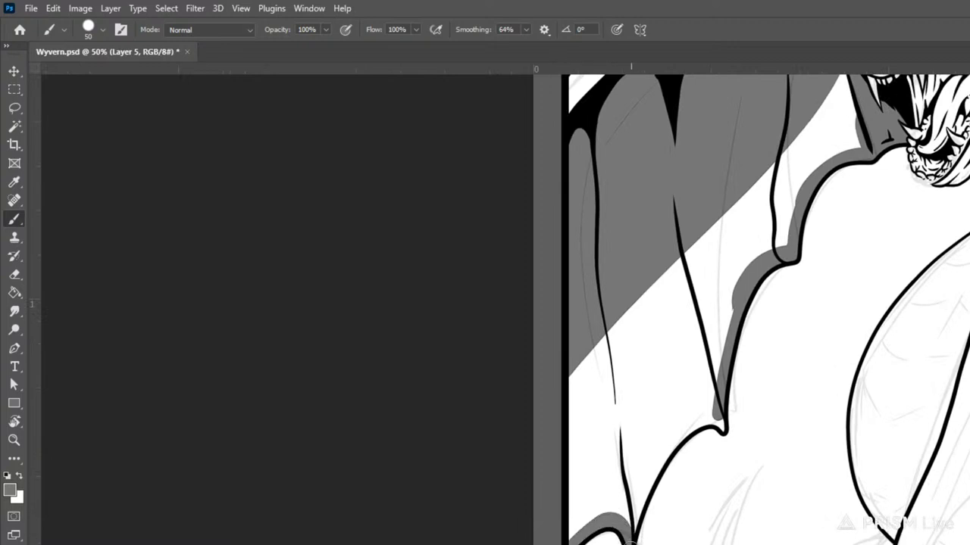
drag(632, 518, 671, 433)
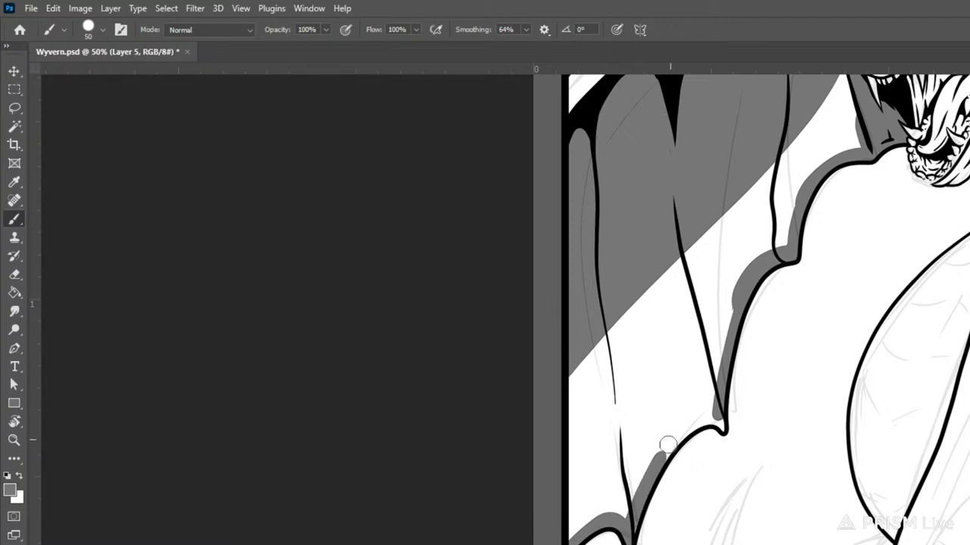
mouse_move(650, 476)
mouse_down()
mouse_move(682, 432)
mouse_move(707, 417)
mouse_move(728, 437)
mouse_move(699, 382)
mouse_move(711, 412)
mouse_move(696, 373)
mouse_up()
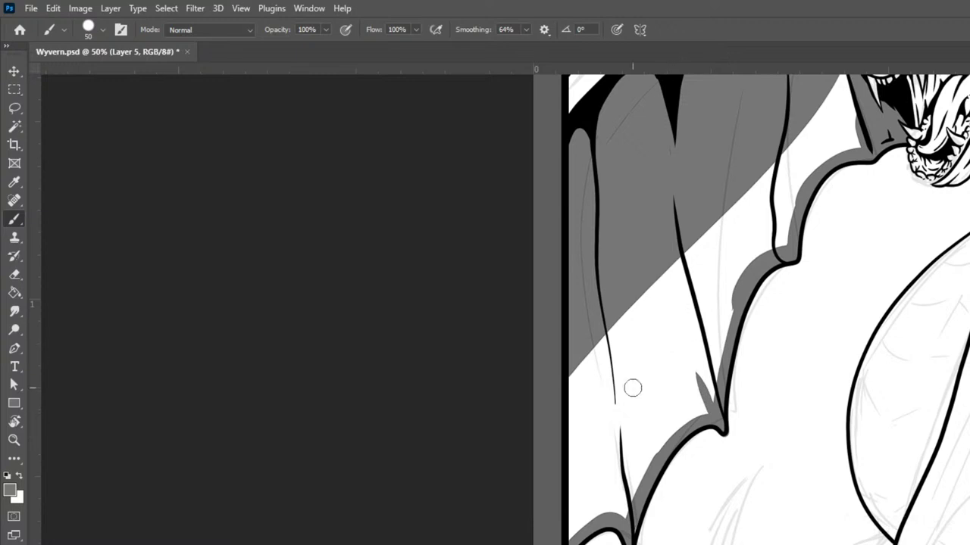
Curve the gray shadow boundary down along the ribs in the left wing panels nearest the head
drag(899, 363, 884, 544)
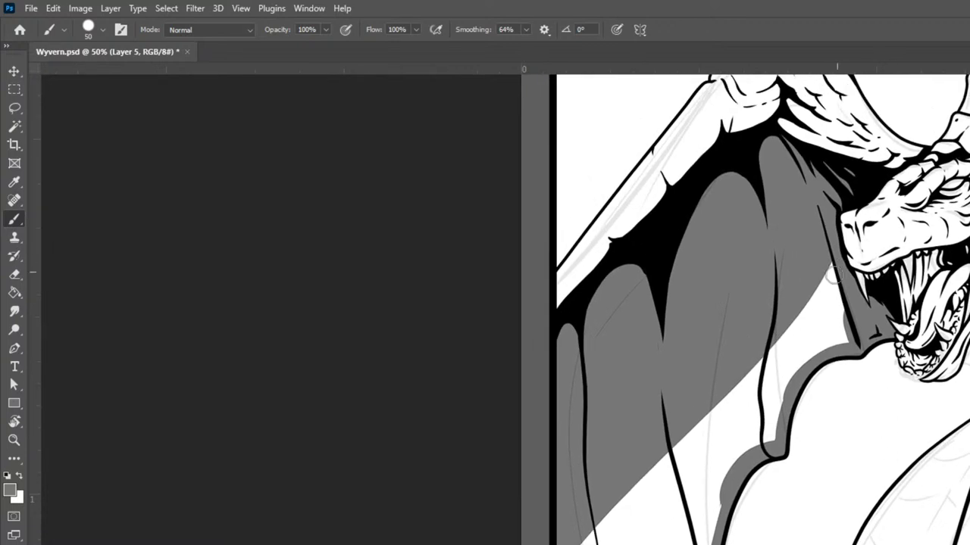
mouse_move(790, 327)
mouse_down()
mouse_move(764, 370)
mouse_move(756, 434)
mouse_move(776, 460)
mouse_up()
mouse_move(767, 339)
mouse_down()
mouse_move(694, 427)
mouse_move(680, 466)
mouse_move(679, 519)
mouse_move(689, 523)
mouse_move(682, 422)
mouse_move(673, 445)
mouse_up()
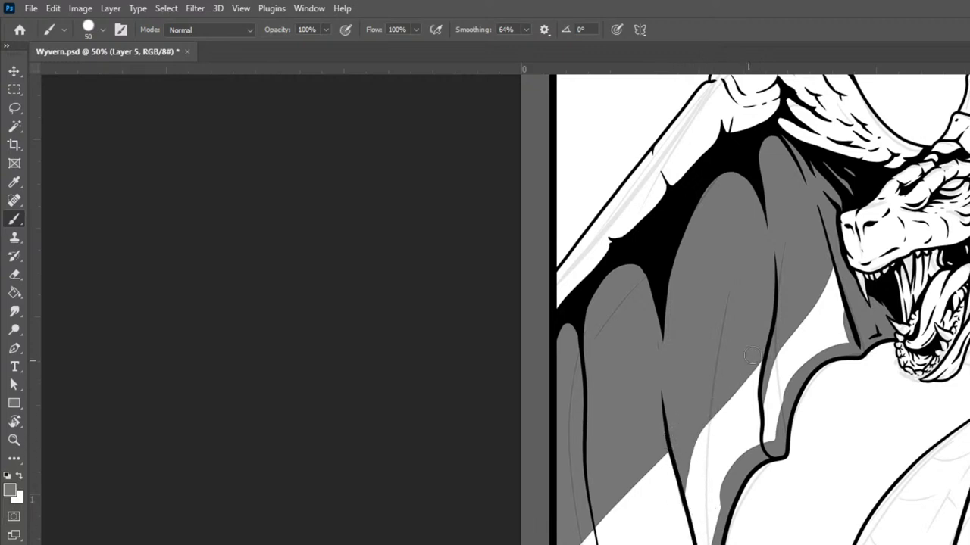
mouse_move(762, 351)
mouse_down()
mouse_move(694, 438)
mouse_move(691, 544)
mouse_up()
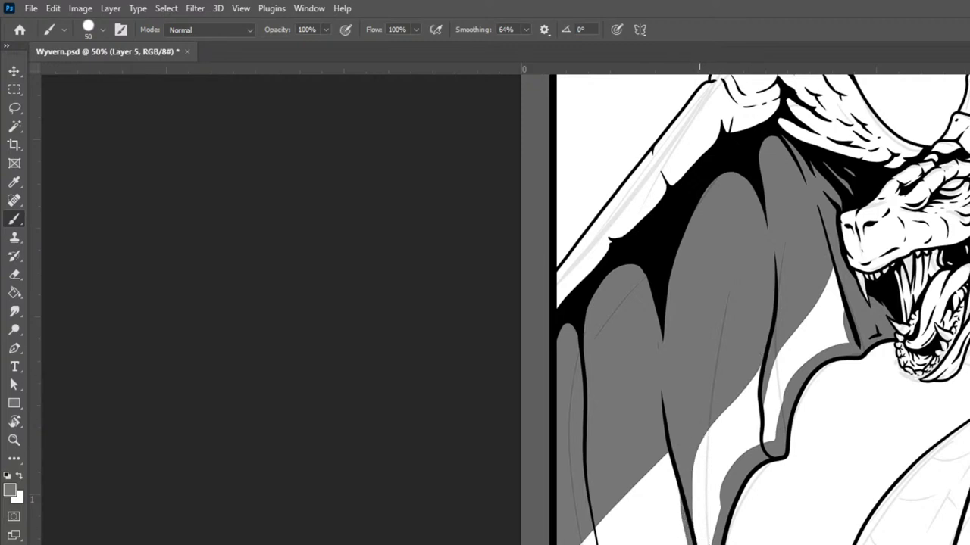
Shade around the left wing's middle rib in gray, rounding the white highlight beside it and filling the leftover gaps
drag(694, 544, 716, 503)
drag(674, 408, 720, 544)
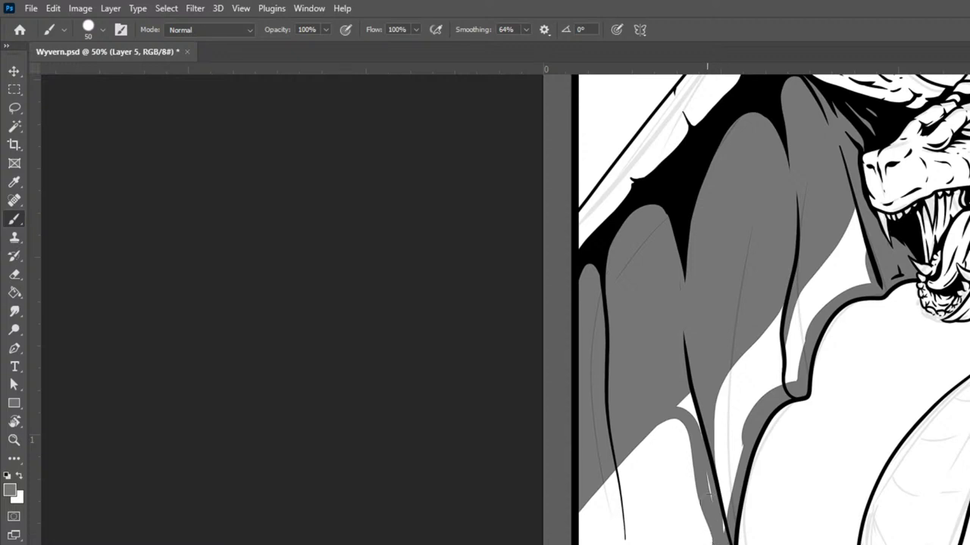
mouse_move(673, 402)
mouse_down()
mouse_move(690, 428)
mouse_move(690, 409)
mouse_move(706, 457)
mouse_up()
mouse_move(655, 419)
mouse_down()
mouse_move(692, 433)
mouse_move(699, 544)
mouse_move(724, 532)
mouse_move(705, 496)
mouse_up()
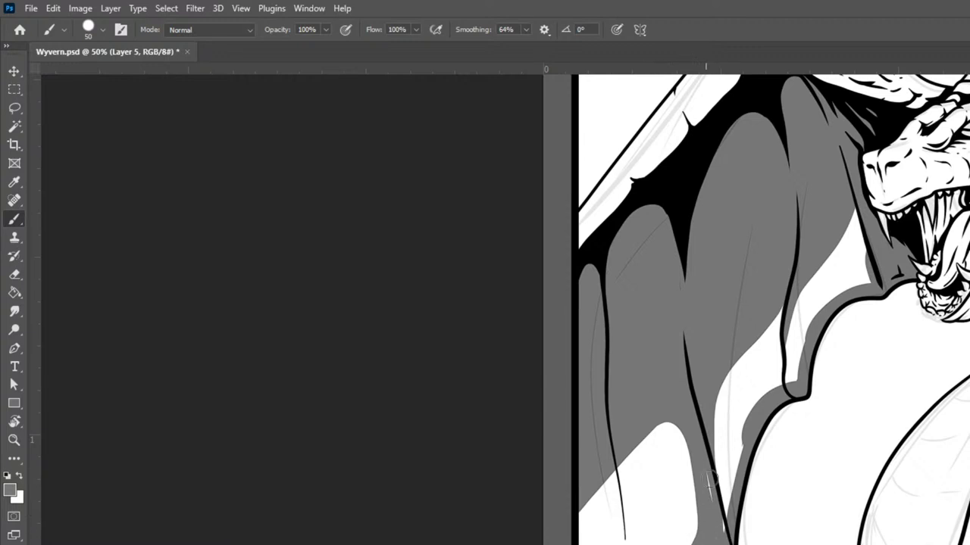
drag(720, 530, 695, 399)
Shade gray along the left wing's outermost rib, round off the white highlight beside the frame, and save Wyvern.psd
drag(609, 488, 617, 539)
mouse_move(608, 462)
mouse_down()
mouse_move(618, 544)
mouse_move(619, 477)
mouse_move(628, 541)
mouse_up()
drag(597, 480, 602, 515)
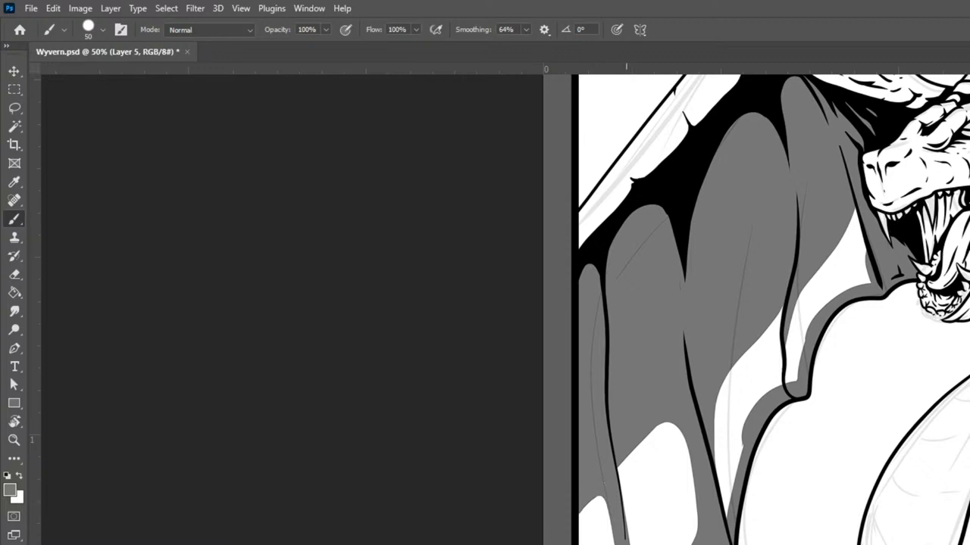
key(ctrl+minus)
key(ctrl+minus)
key(ctrl+minus)
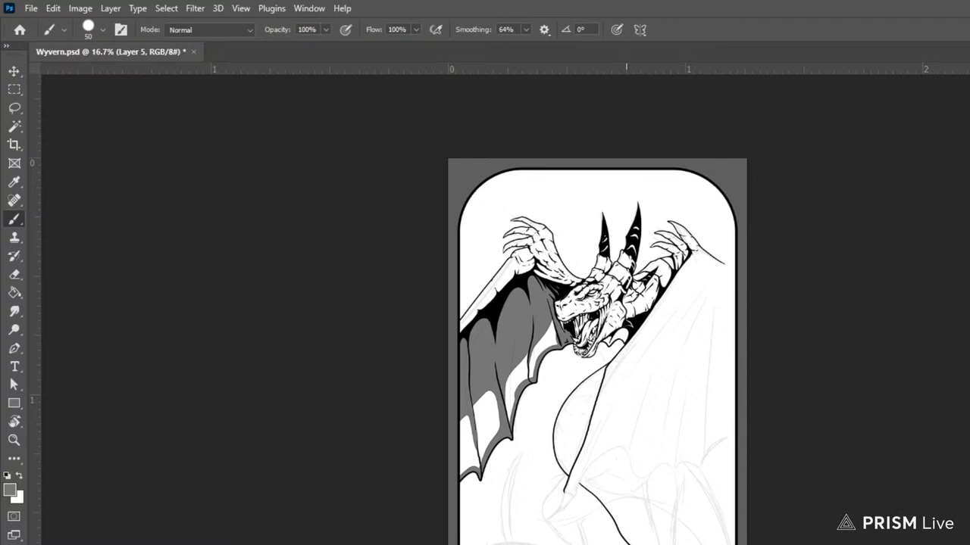
key(ctrl+s)
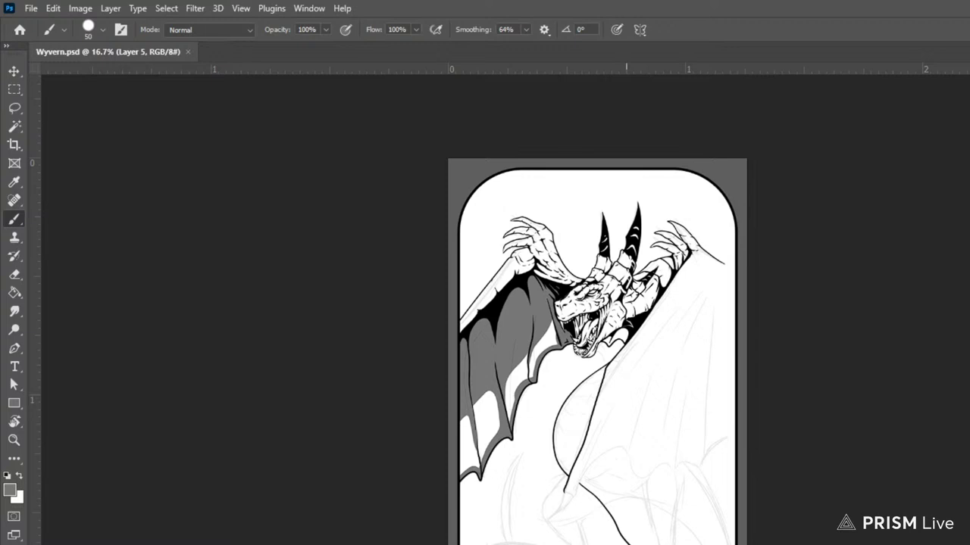